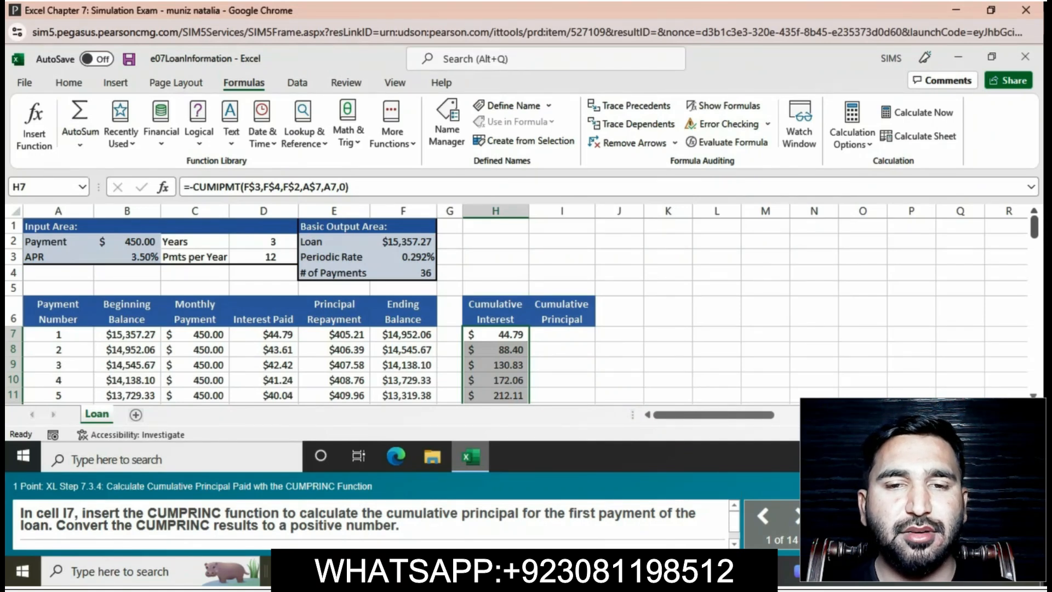
Enter the formula =-CUMPRINC(F$3,F$4,F$2,A$7,A7,0) in cell I7 to calculate the first payment's cumulative principal as a positive number.
left_click(562, 335)
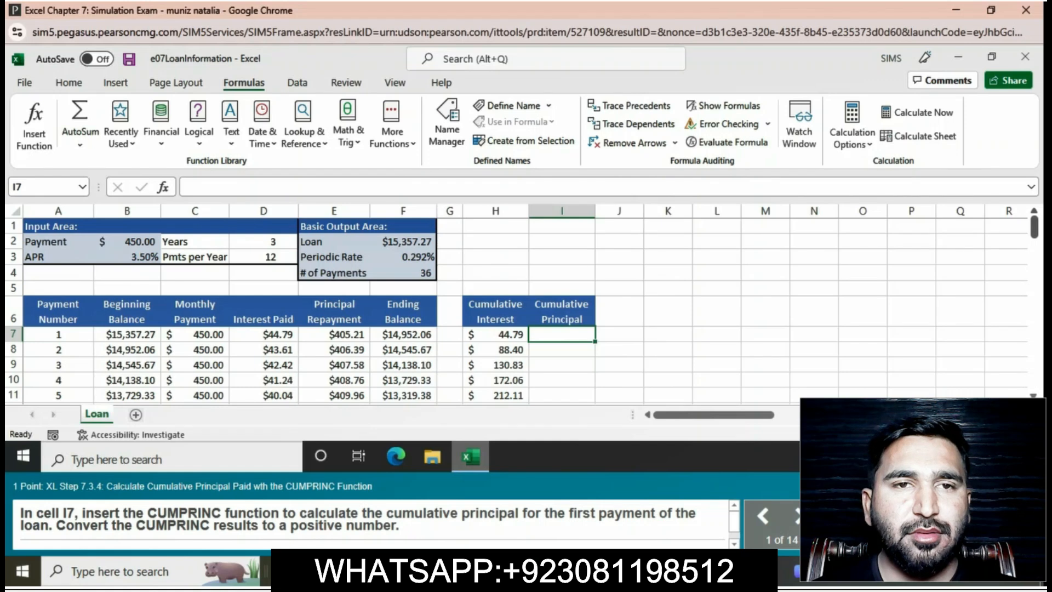
type("=")
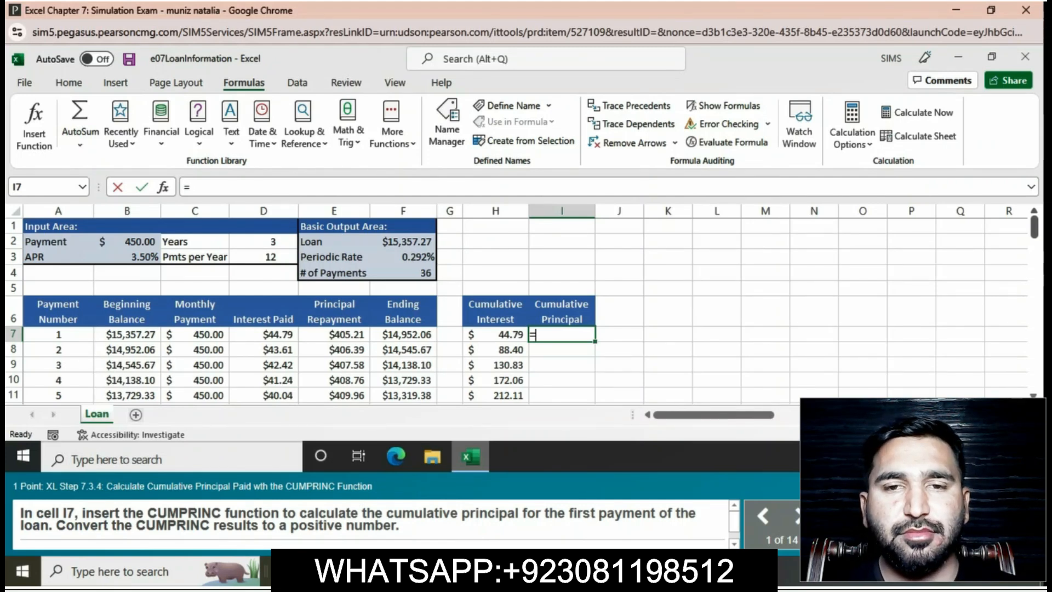
type("=")
key("BackSpace")
type("-")
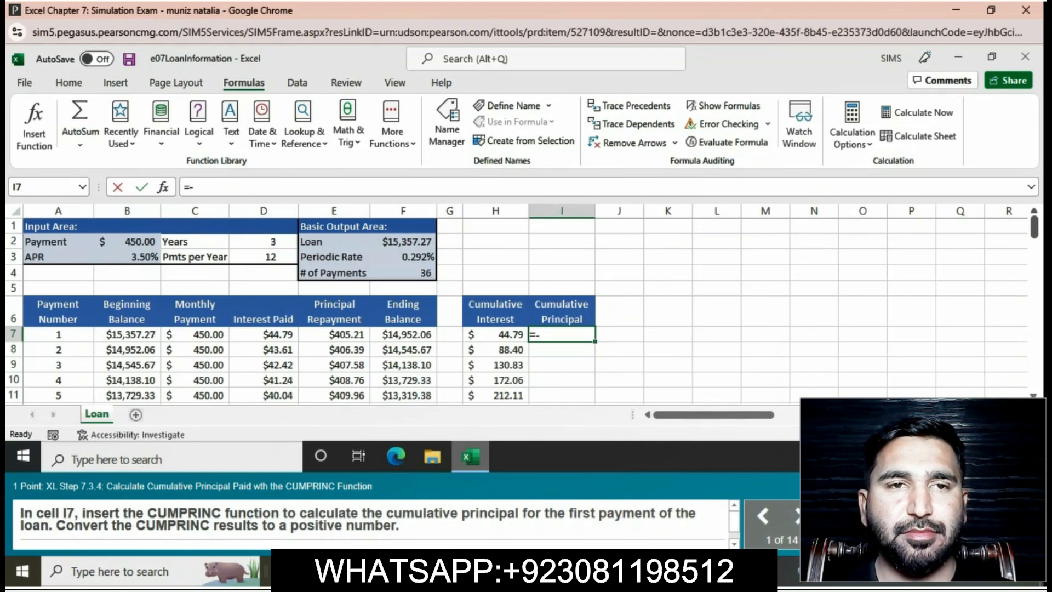
type("C")
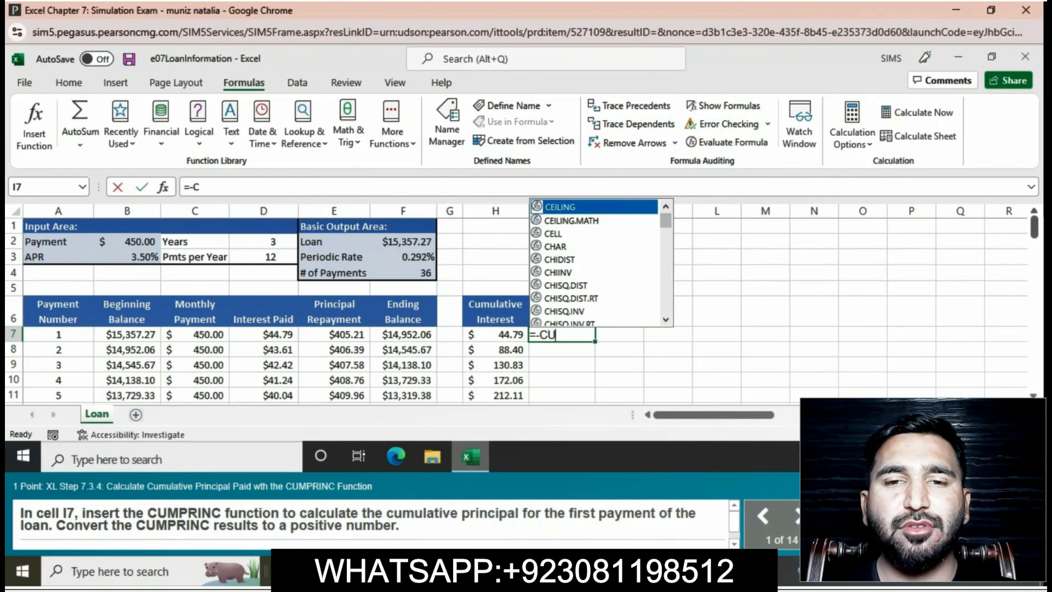
type("U")
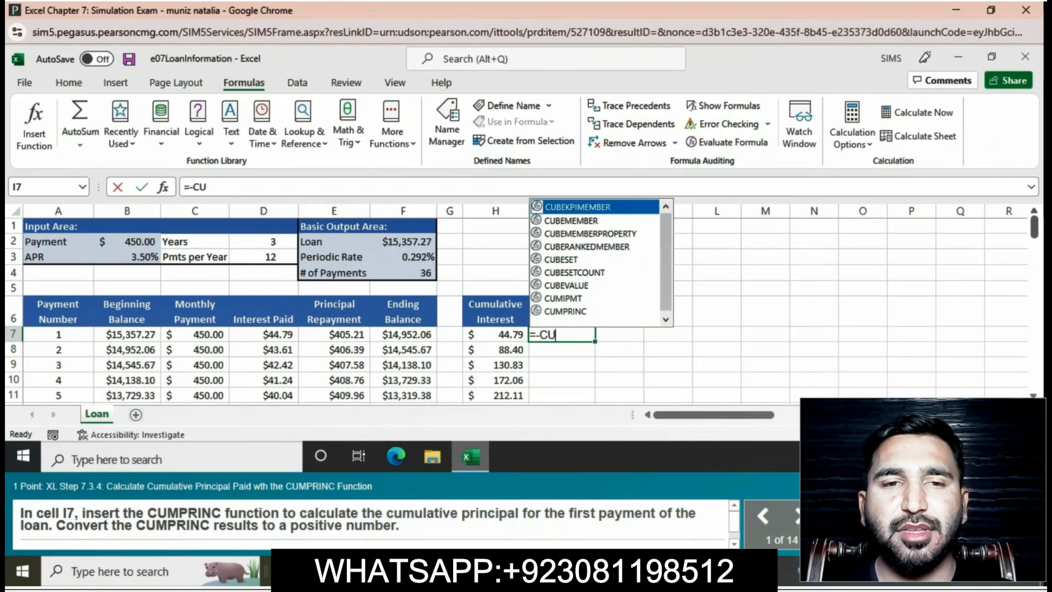
type("M")
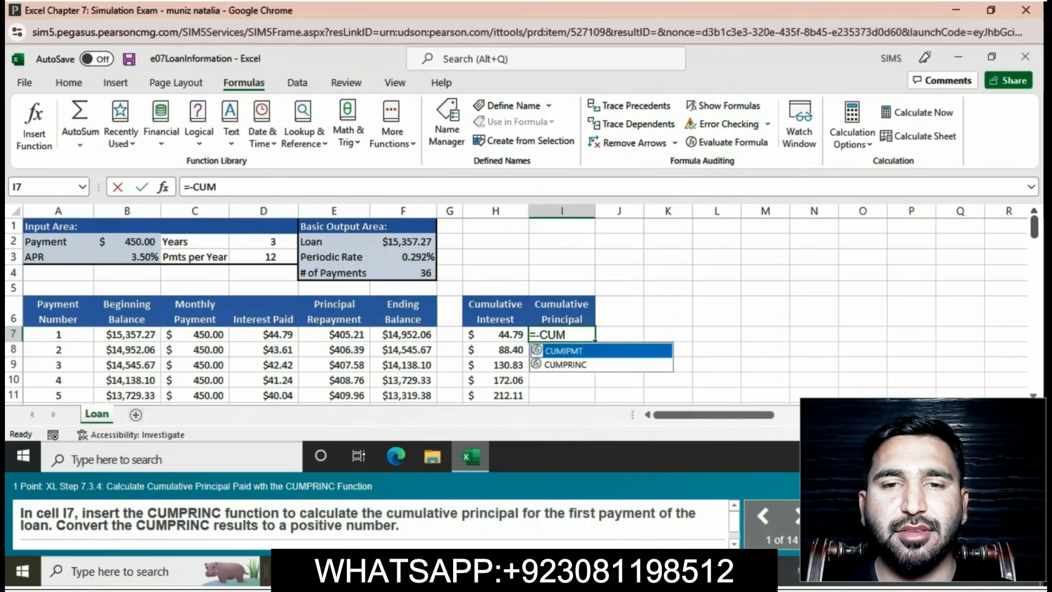
type("P")
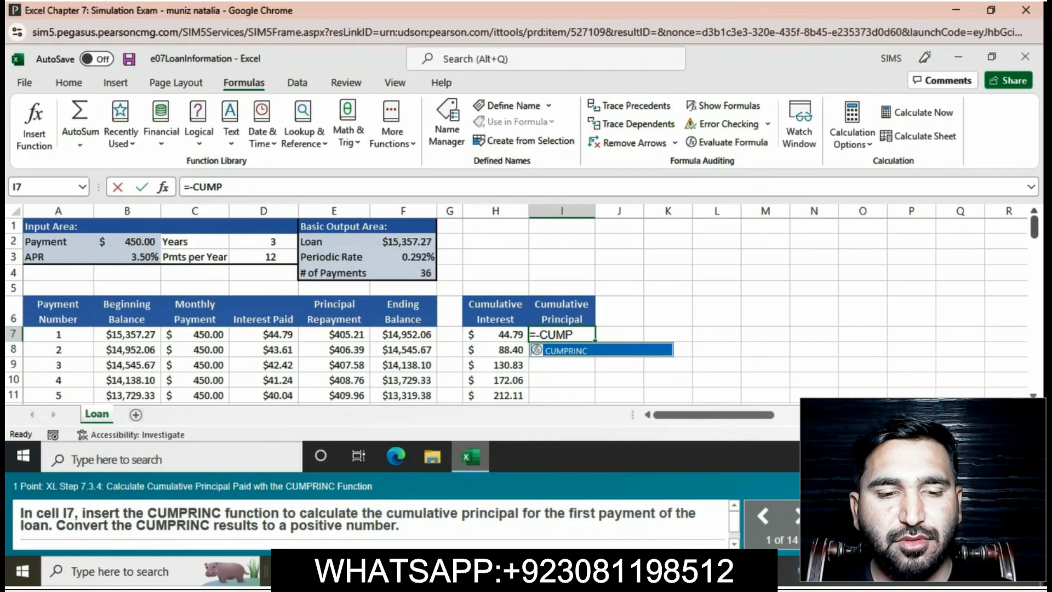
type("R")
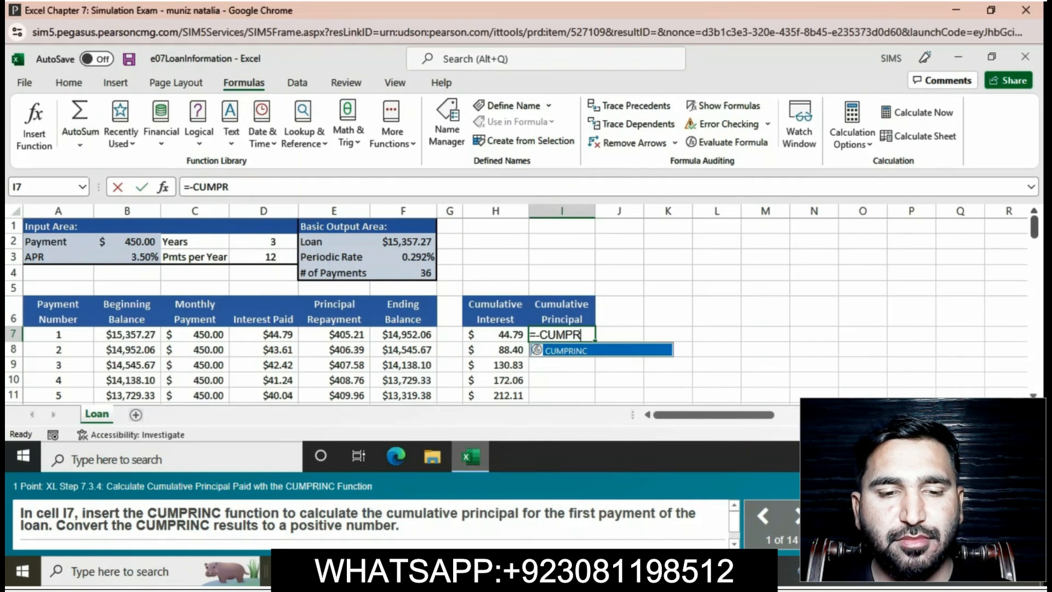
type("I")
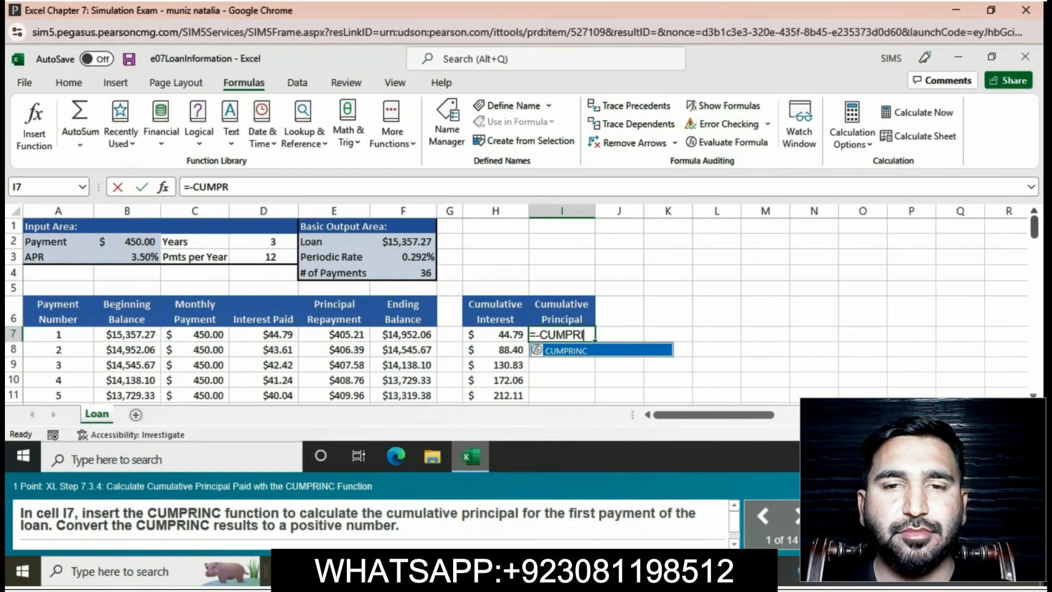
type("NC")
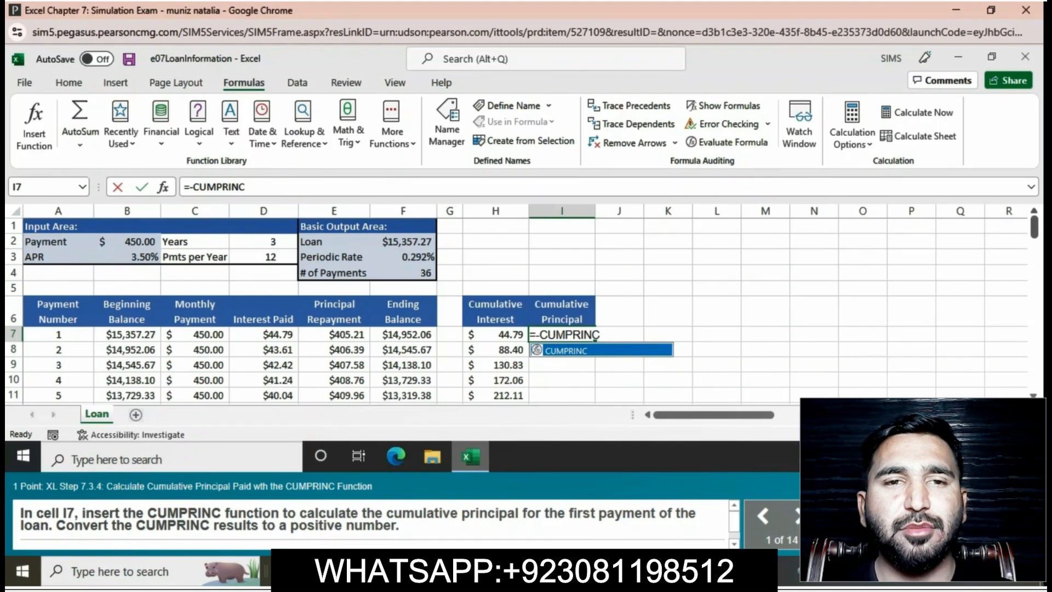
type("(")
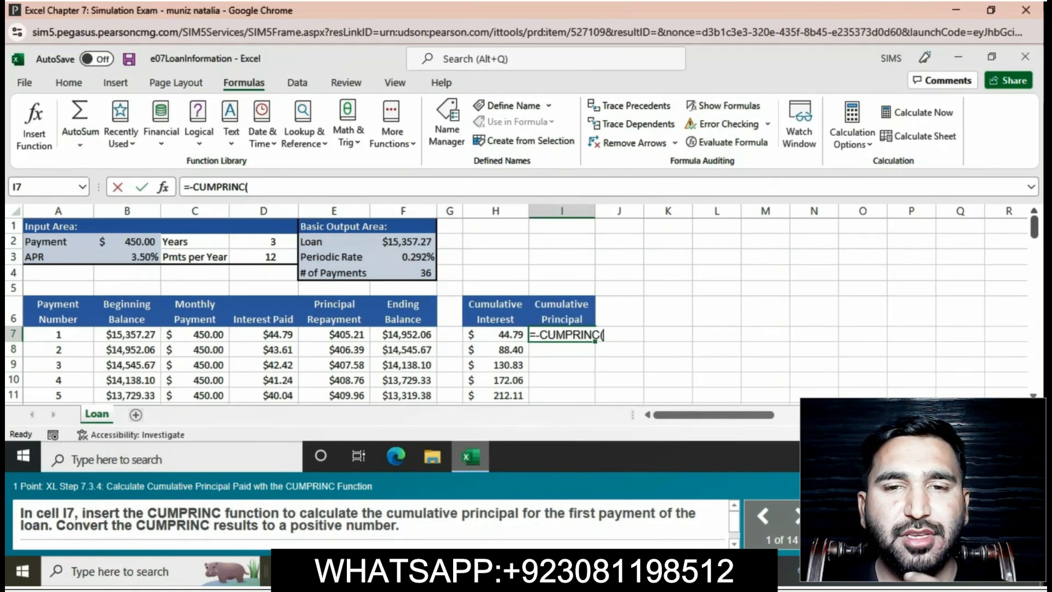
type("F")
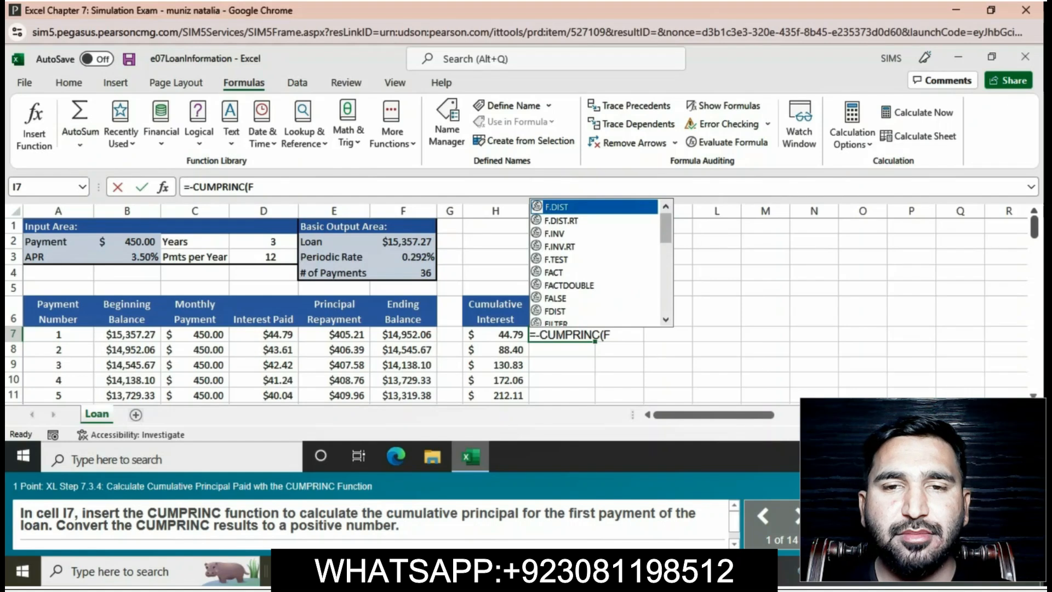
type("$3")
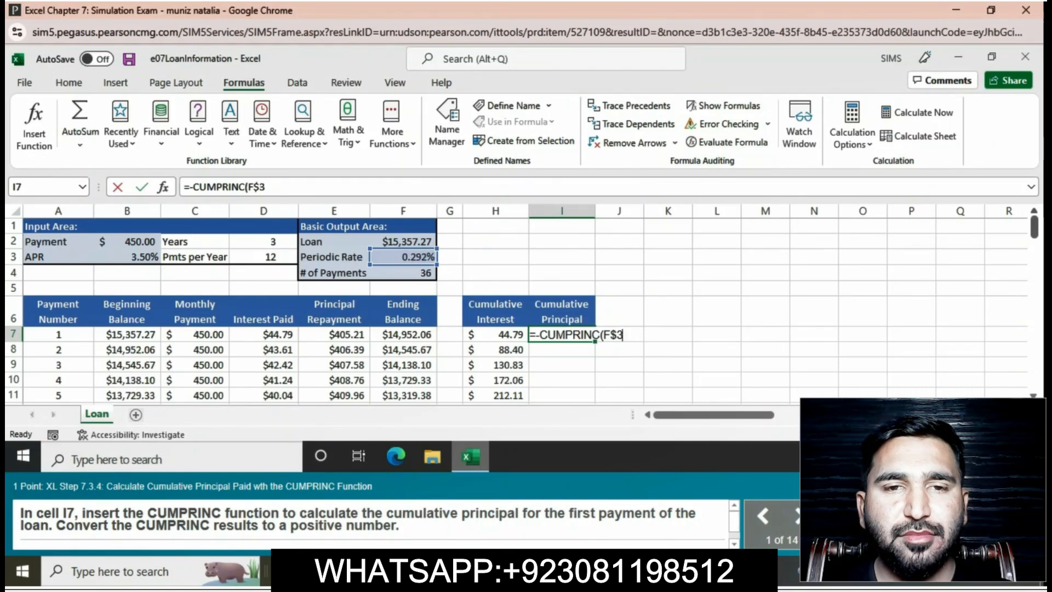
type(",F#")
key("BackSpace")
type("$4")
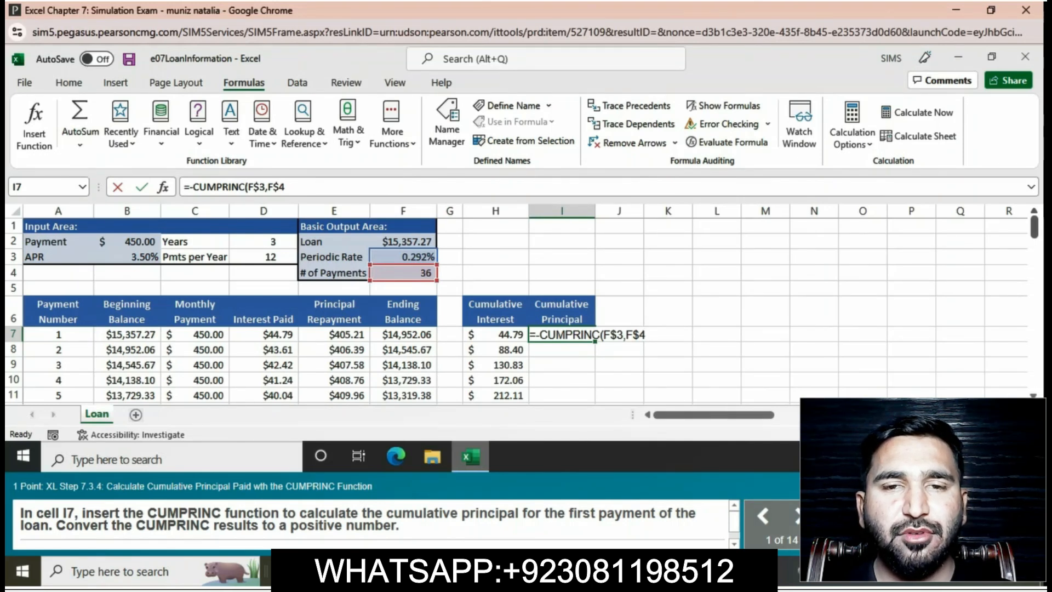
type(",F")
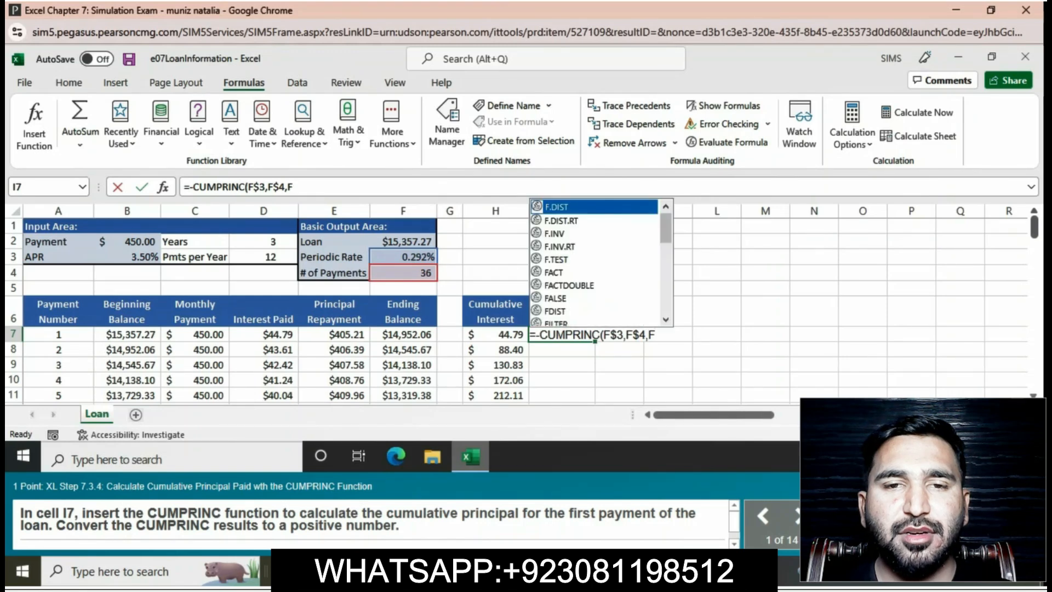
type("$2")
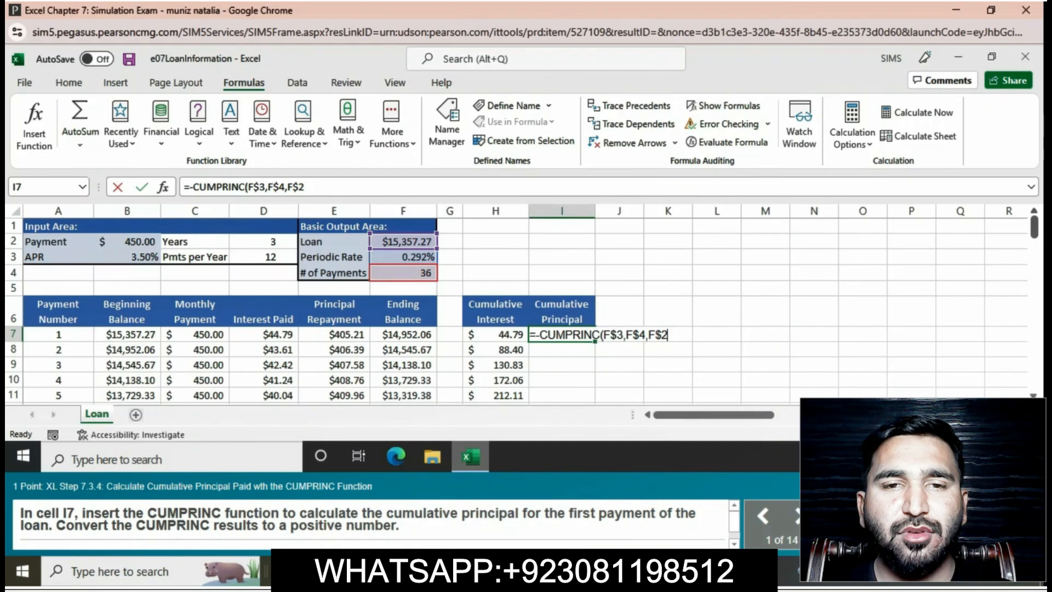
type(",")
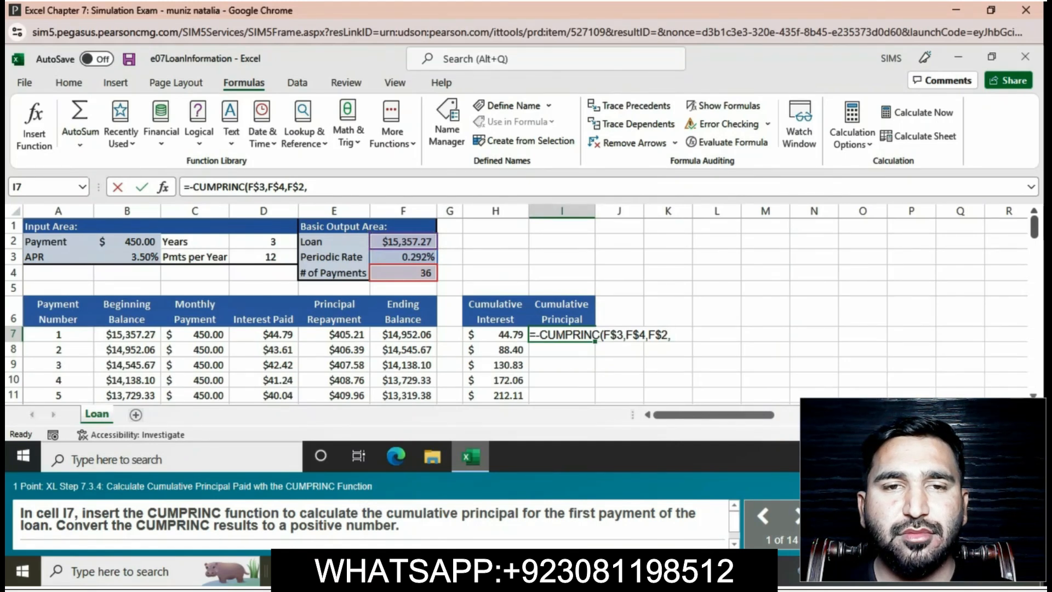
type("A")
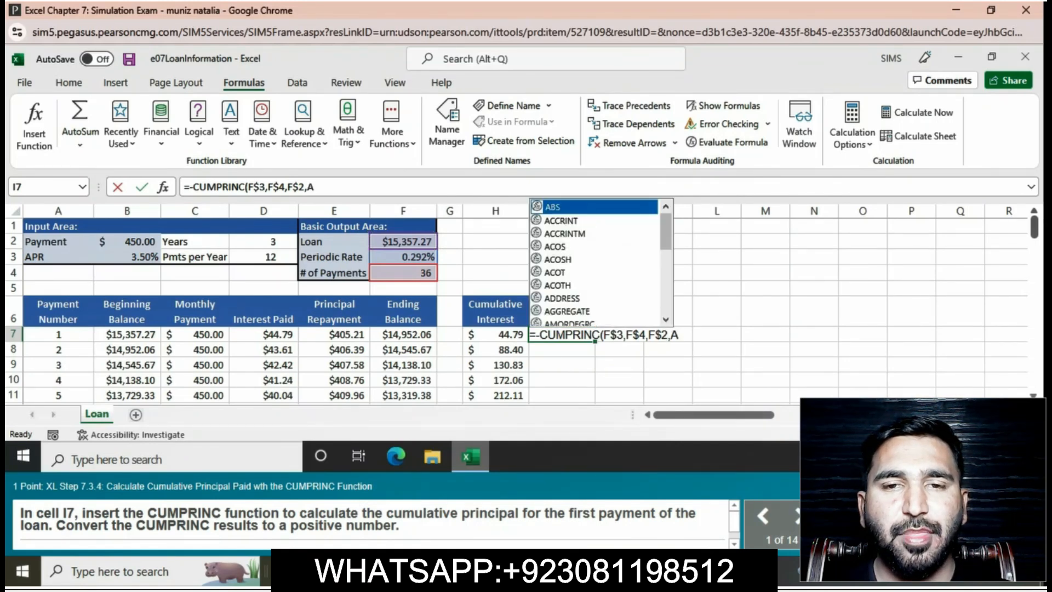
type("$7")
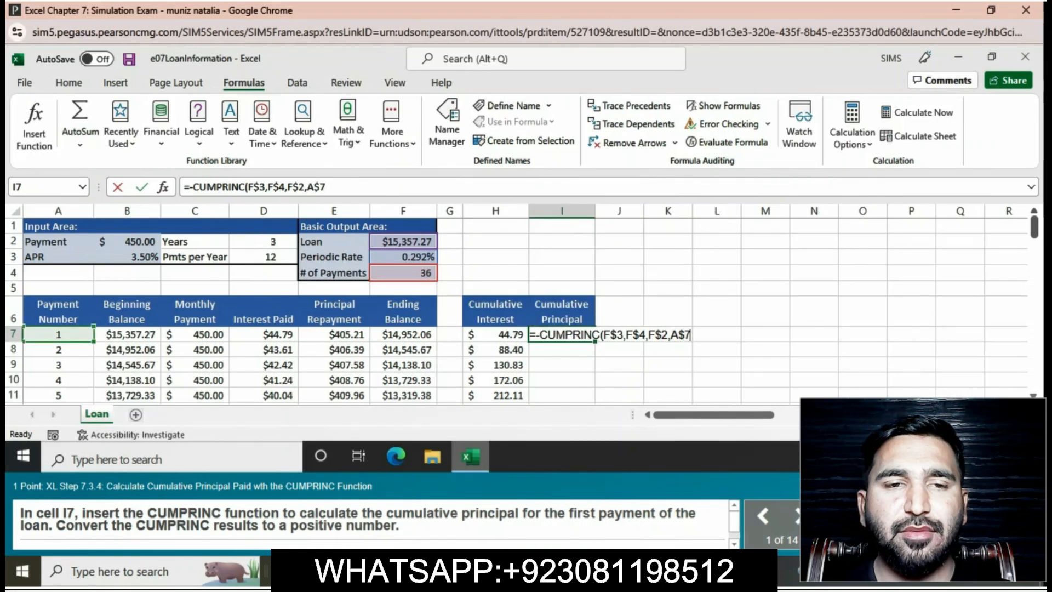
type(",A7")
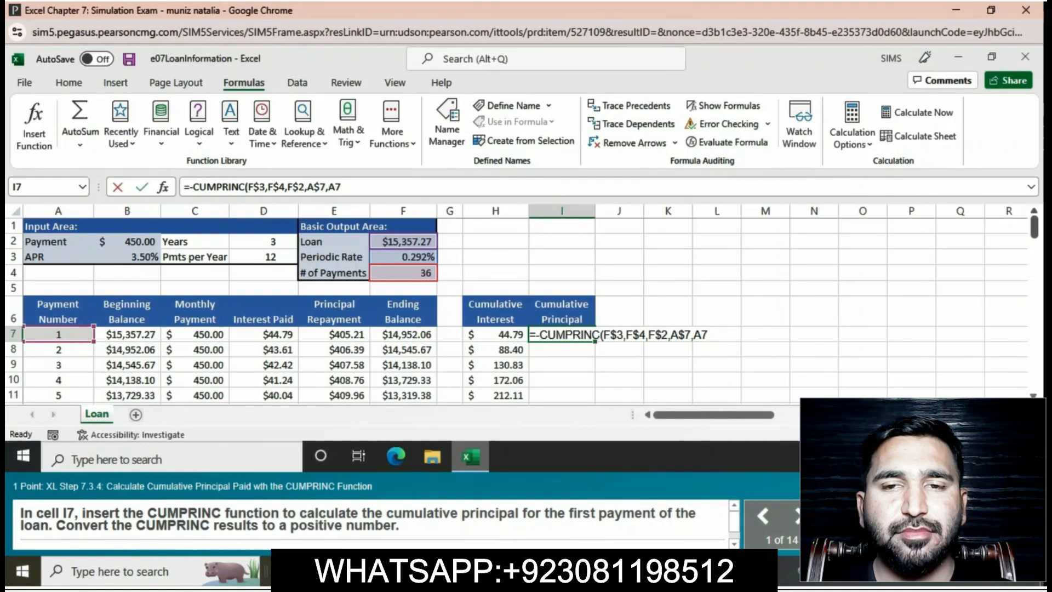
type(",")
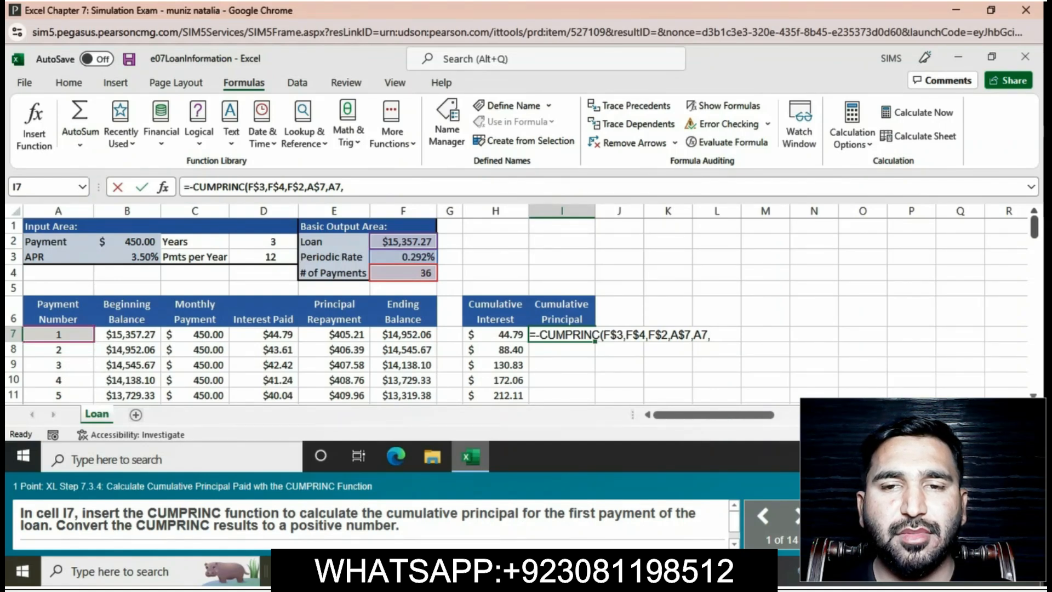
type("0")
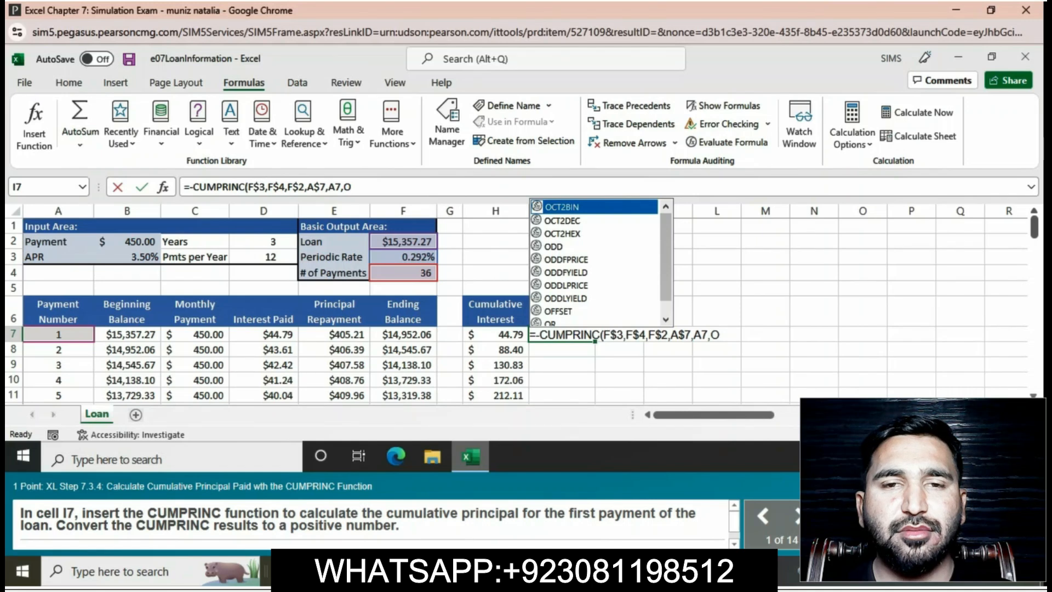
key("BackSpace")
type("0")
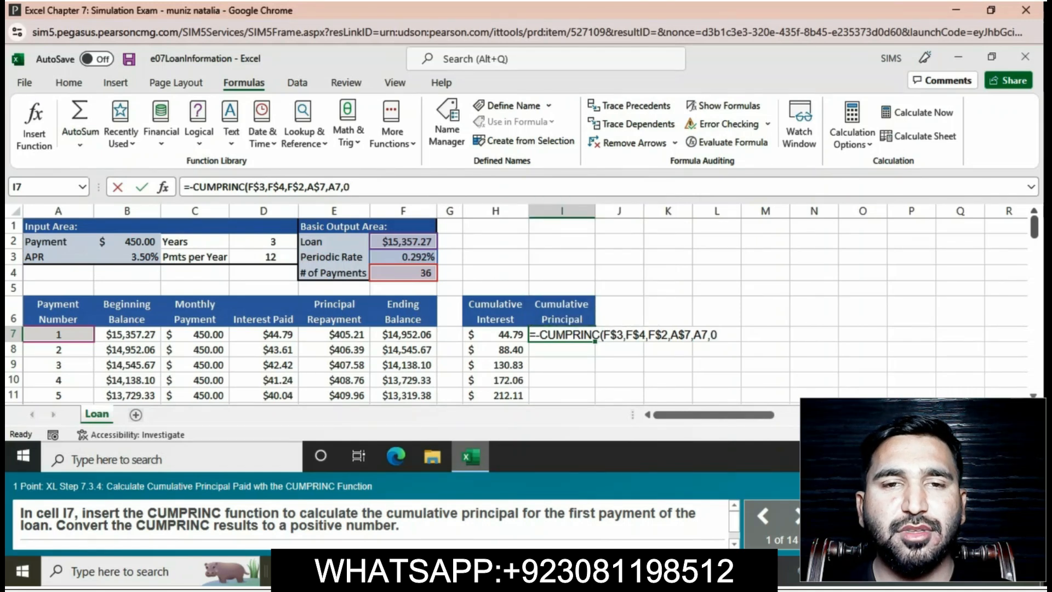
type(")")
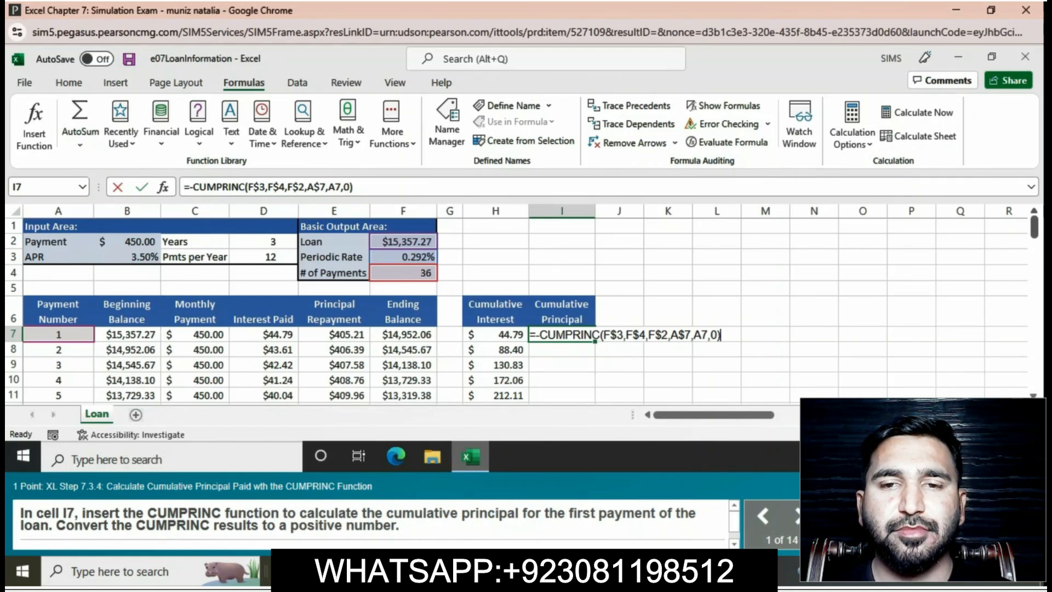
key("Return")
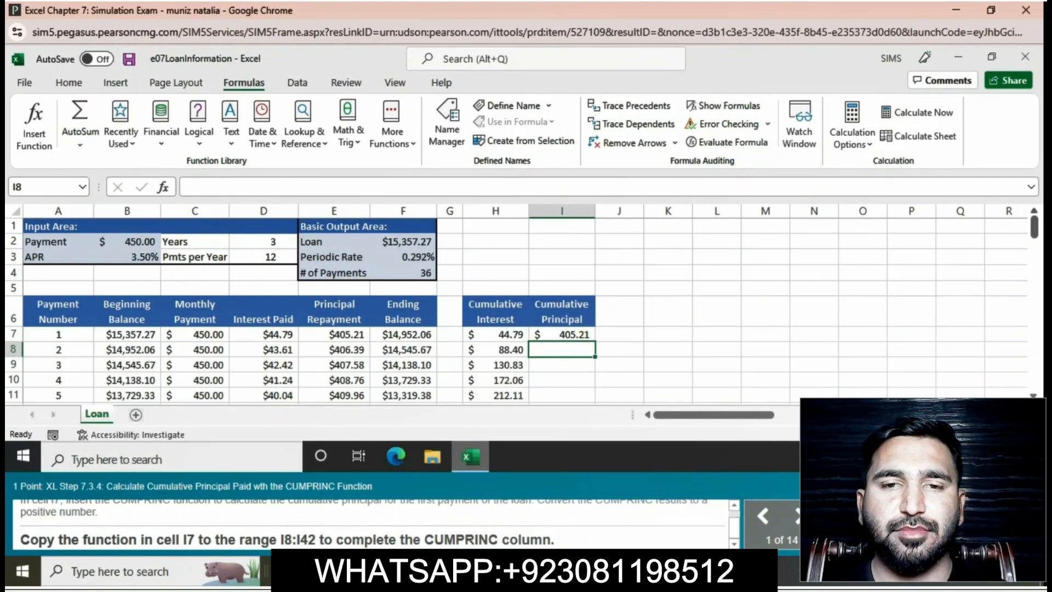
Copy the CUMPRINC function from cell I7 down to the range I8:I42 to complete the Cumulative Principal column.
left_click(561, 335)
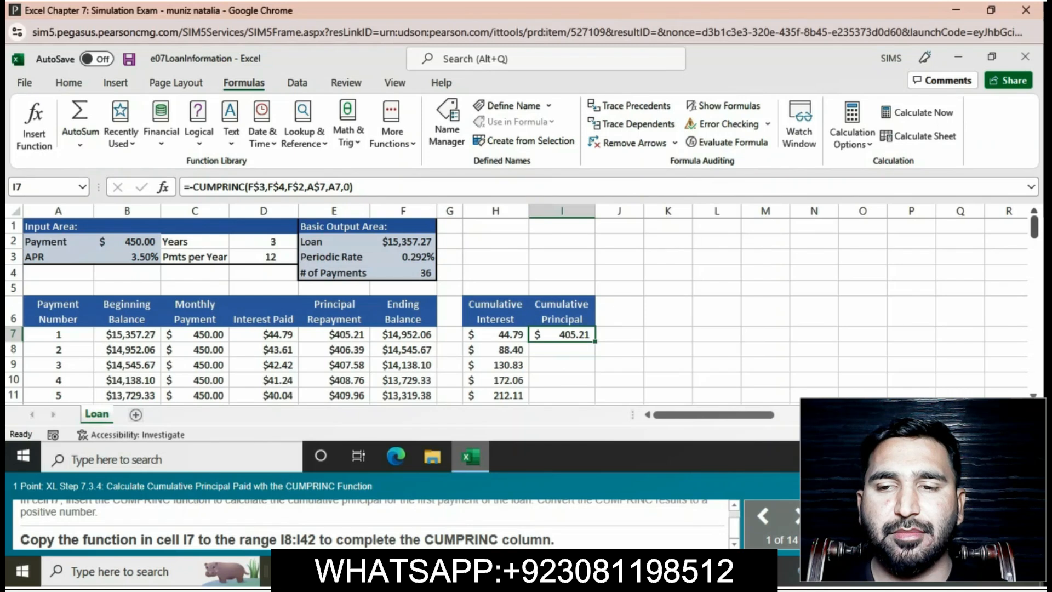
key("shift+Down")
key("shift+Down")
key("shift+Down")
key("shift+Down")
key("shift+Down")
key("shift+Down")
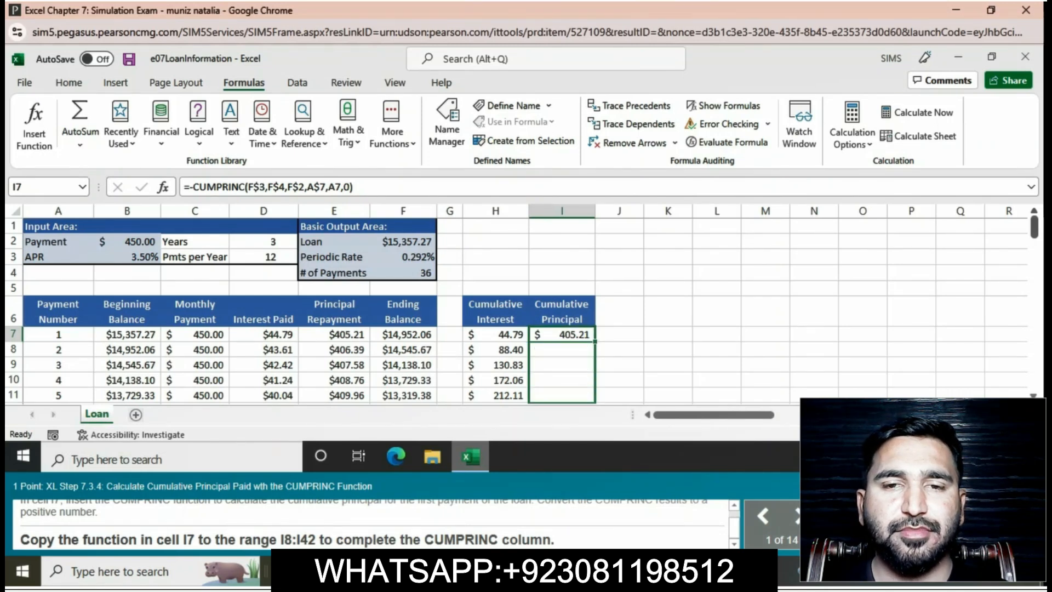
key("shift+Down")
key("shift+Down")
key("shift+Down")
key("shift+Down")
key("shift+Down")
key("shift+Down")
key("shift+Down")
key("shift+Down")
key("shift+Down")
key("shift+Down")
key("shift+Down")
key("shift+Down")
key("shift+Down")
key("shift+Down")
key("shift+Down")
key("shift+Down")
key("shift+Down")
key("shift+Down")
key("shift+Down")
key("shift+Down")
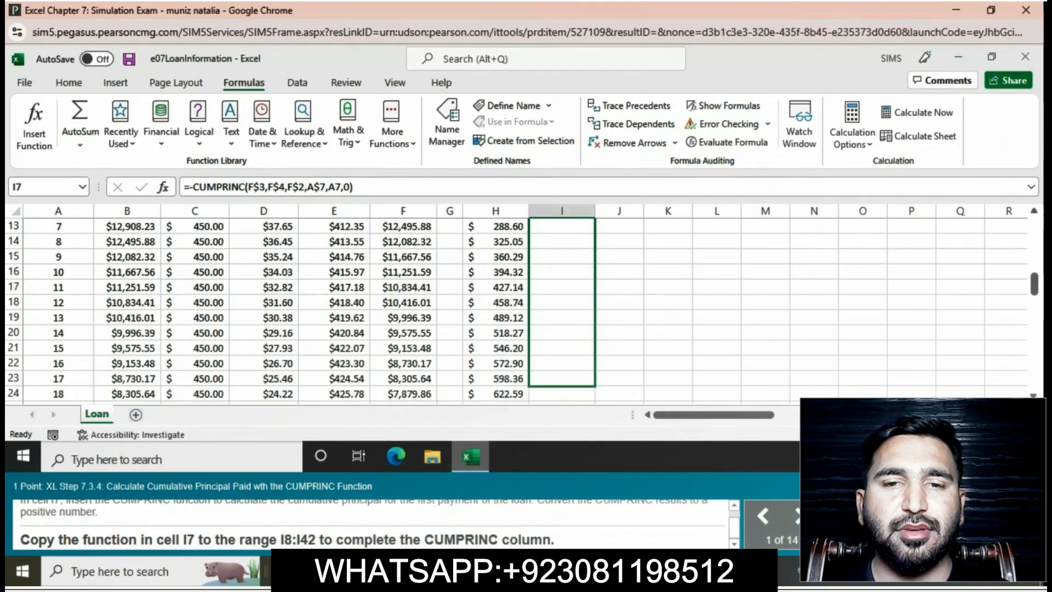
key("shift+Down")
key("shift+Down")
key("shift+Down")
key("shift+Down")
key("shift+Down")
key("shift+Down")
key("shift+Down")
key("shift+Down")
key("shift+Down")
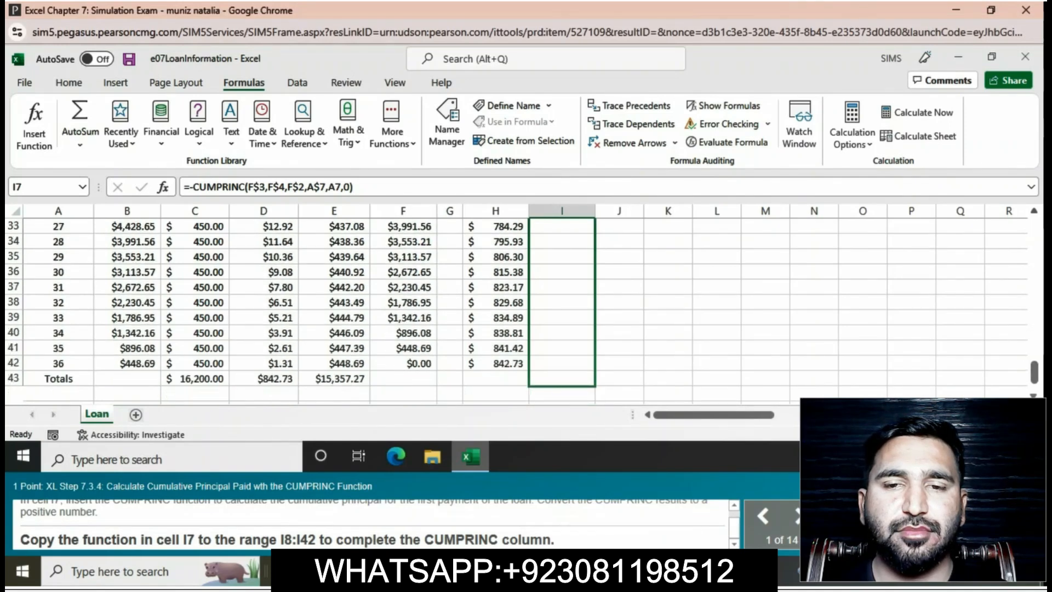
left_click_drag(594, 366, 595, 366)
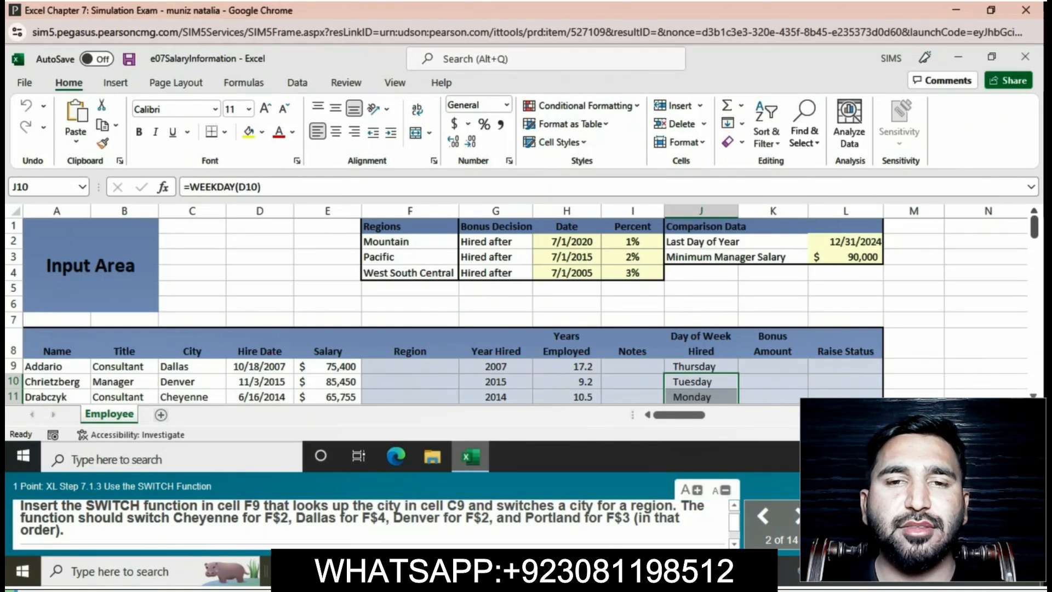
Begin a SWITCH formula in cell F9 that uses the city in C9 as the expression to evaluate.
left_click(410, 366)
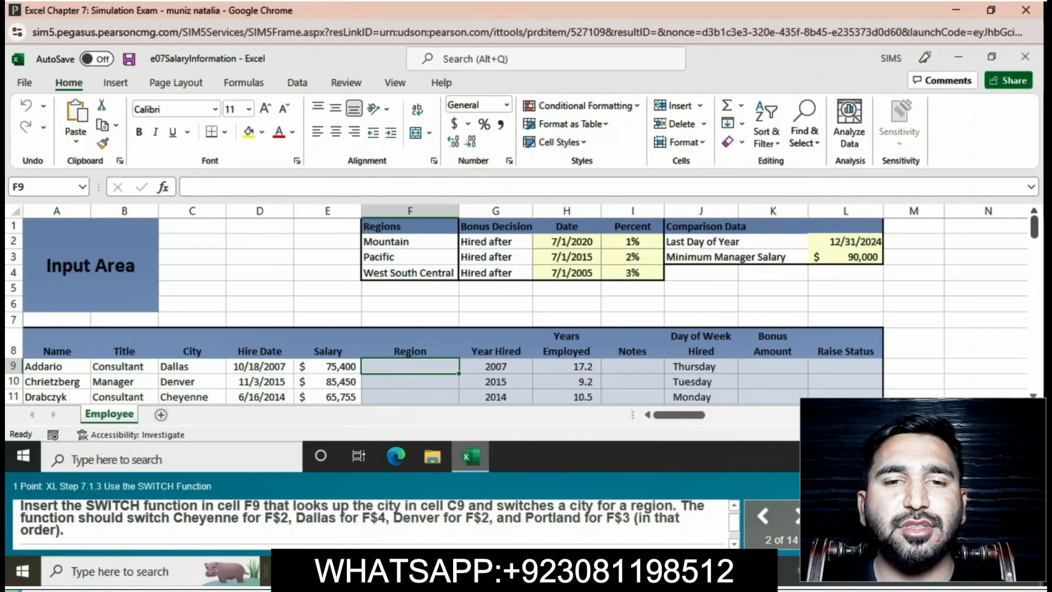
type("=")
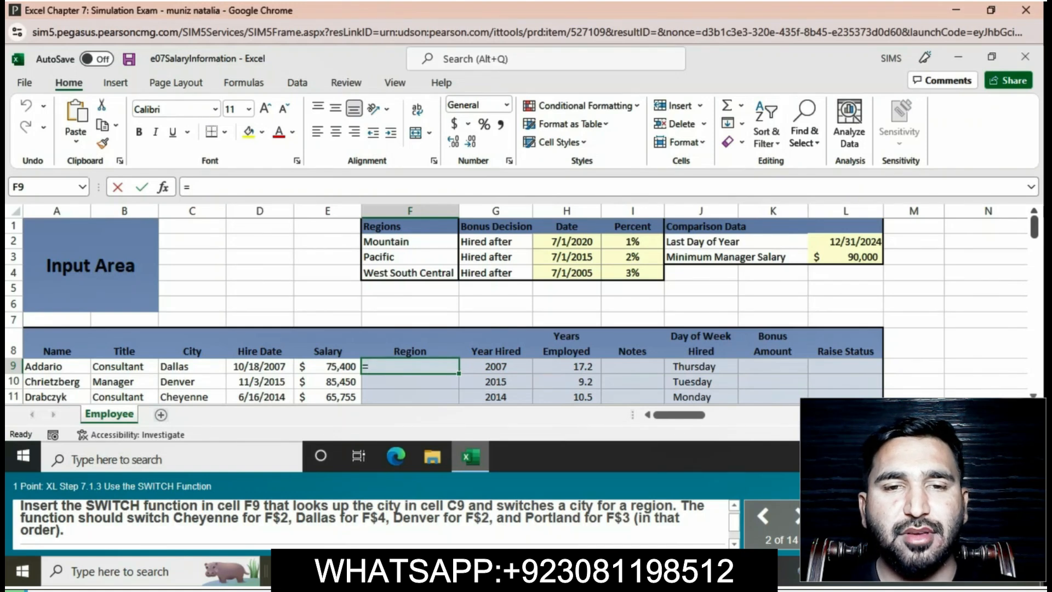
type("SW")
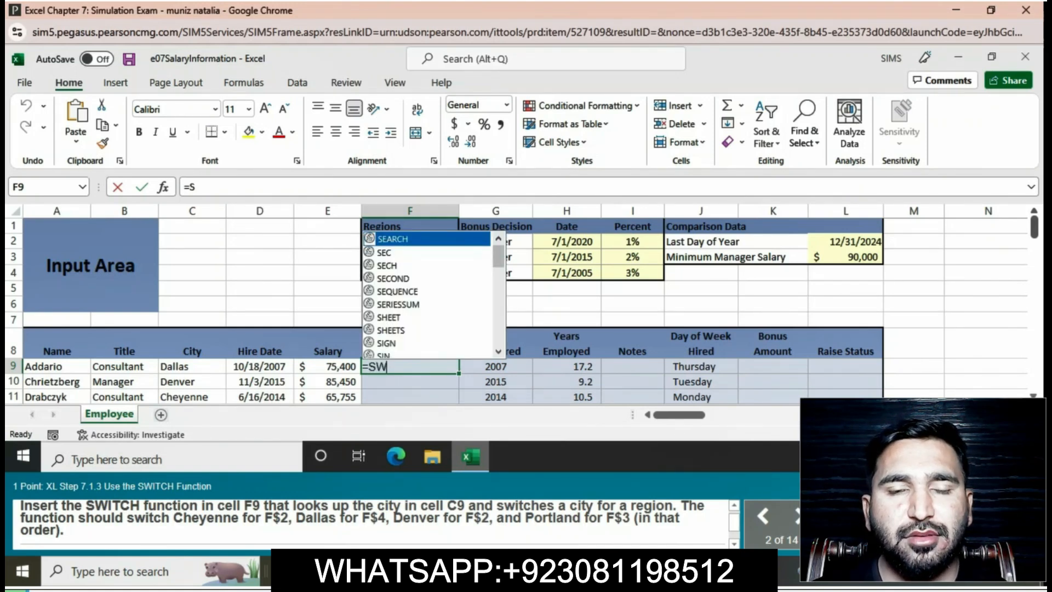
type("I")
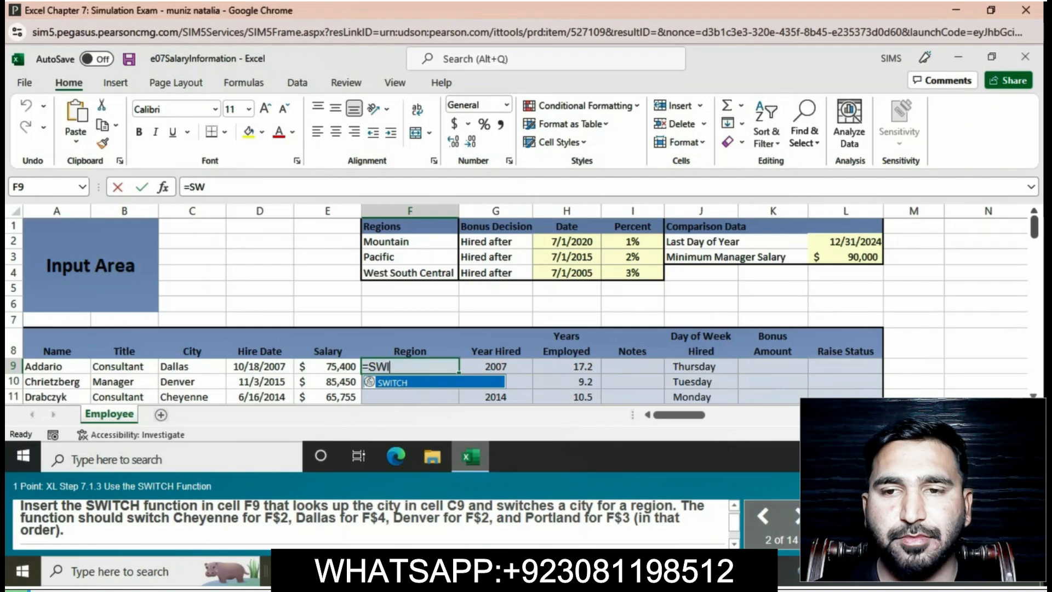
type("TCH")
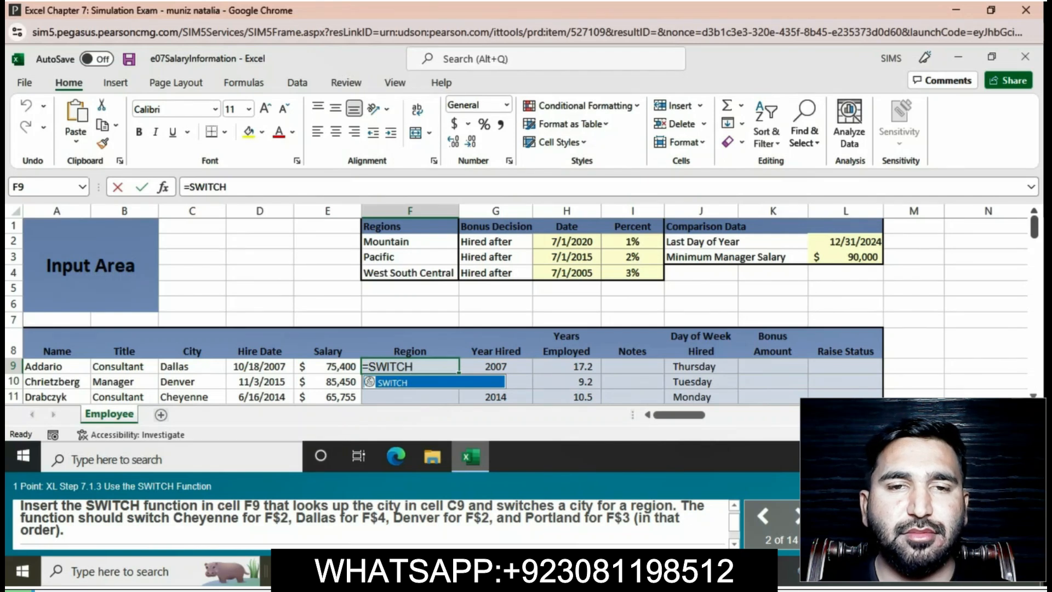
type("(")
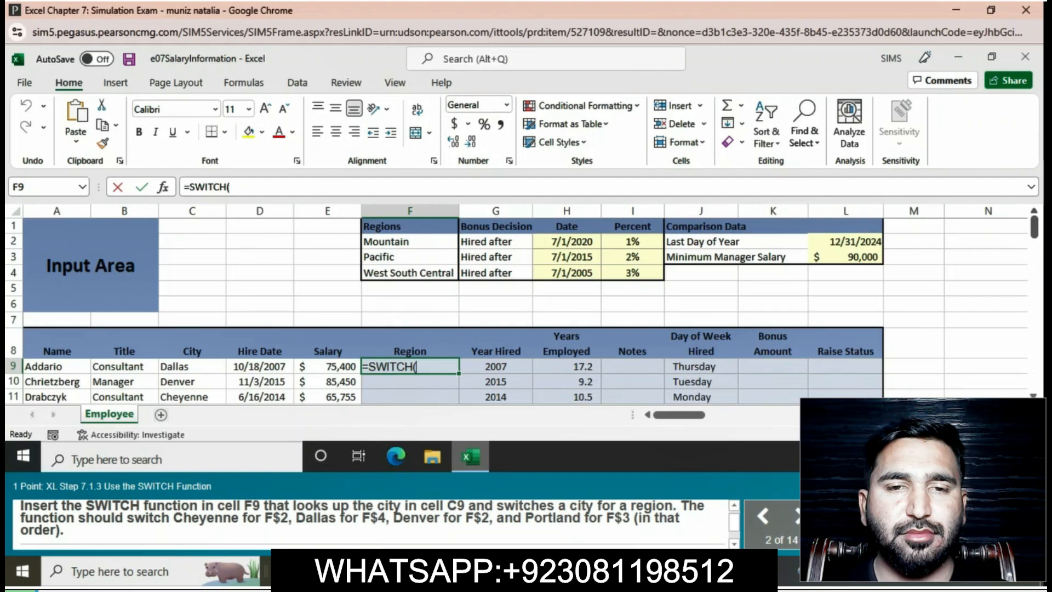
type("C9")
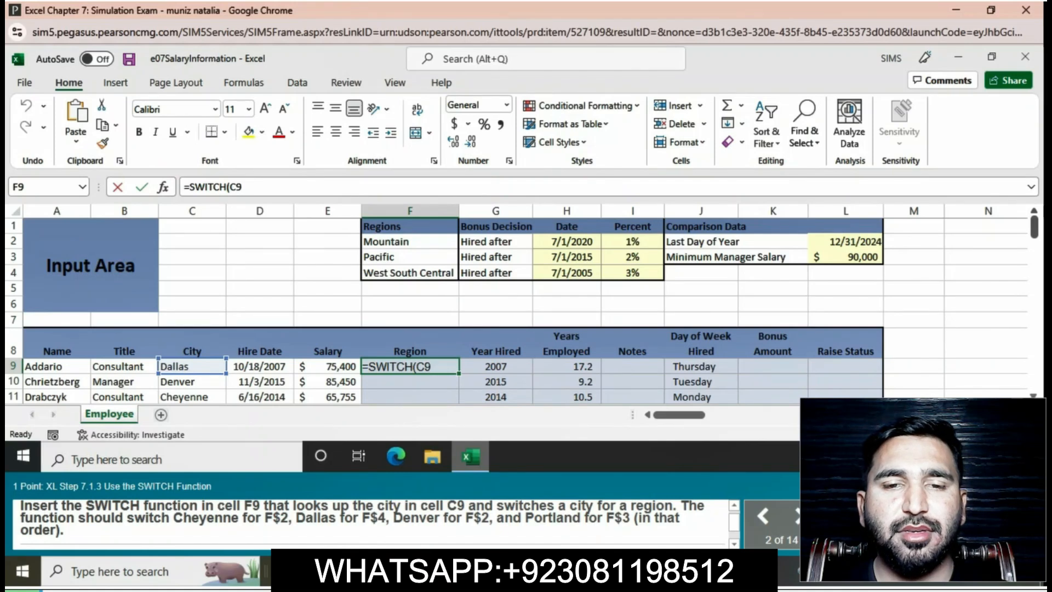
type(",\"")
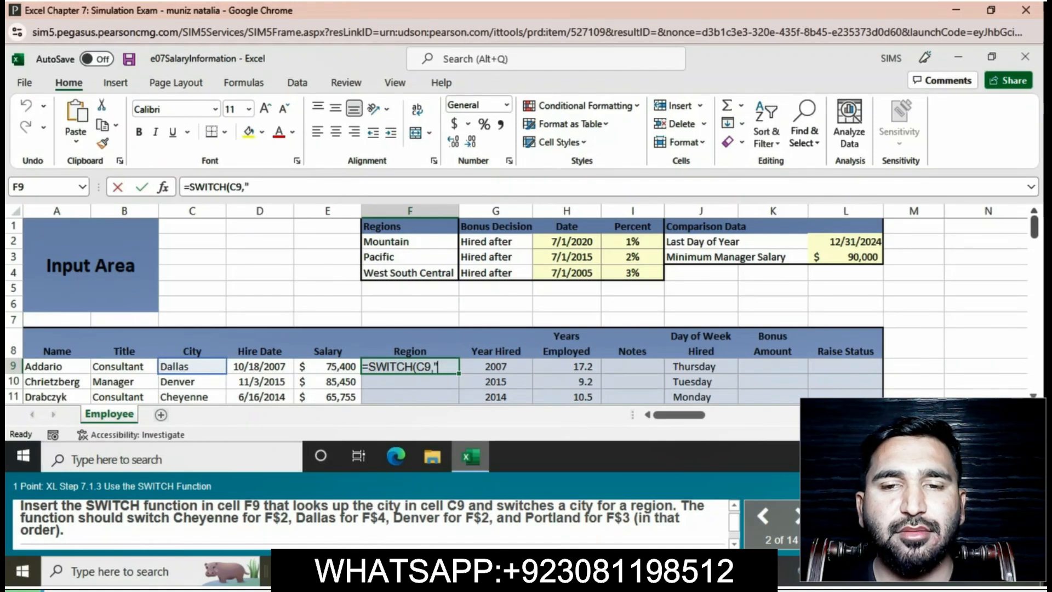
type("C")
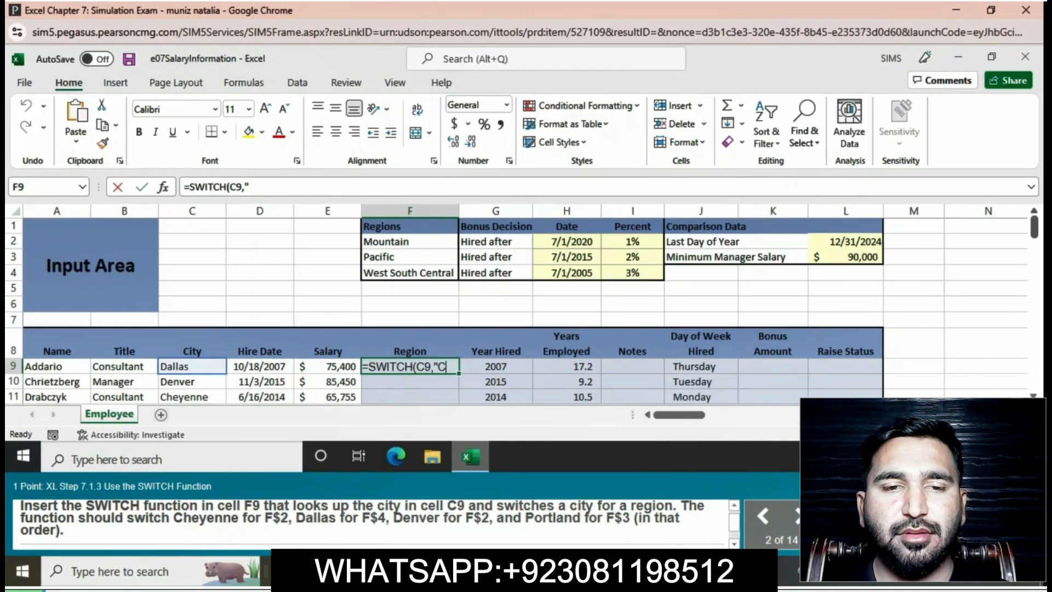
type("h")
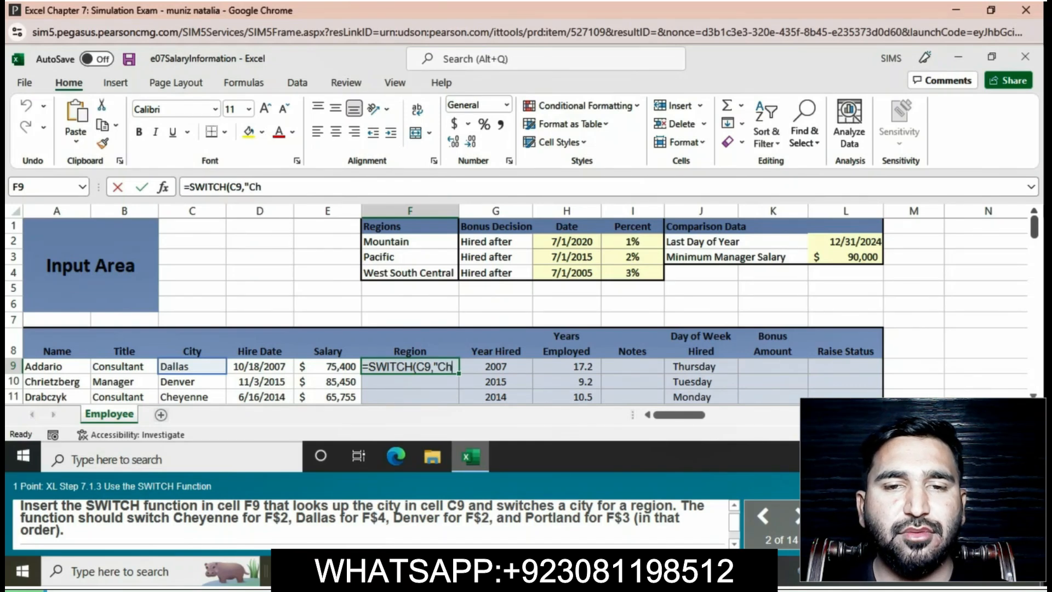
type("eye")
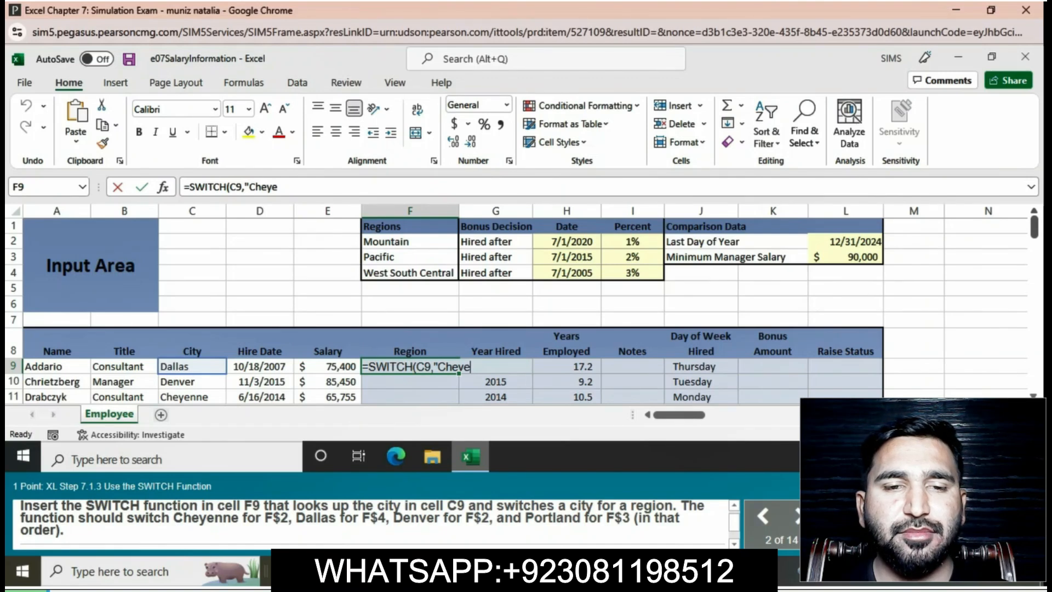
type("nne")
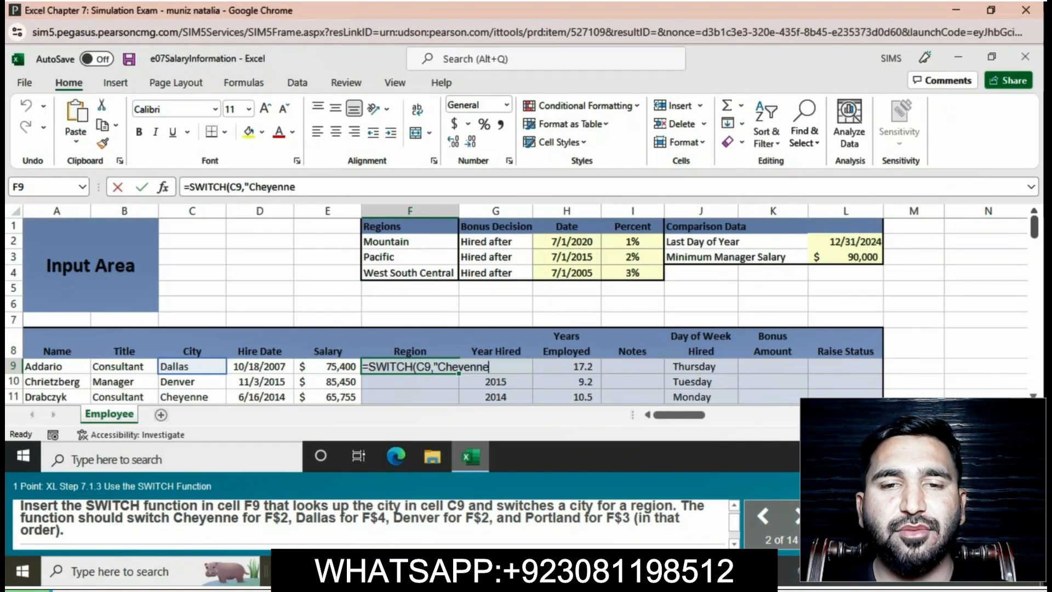
type("\",")
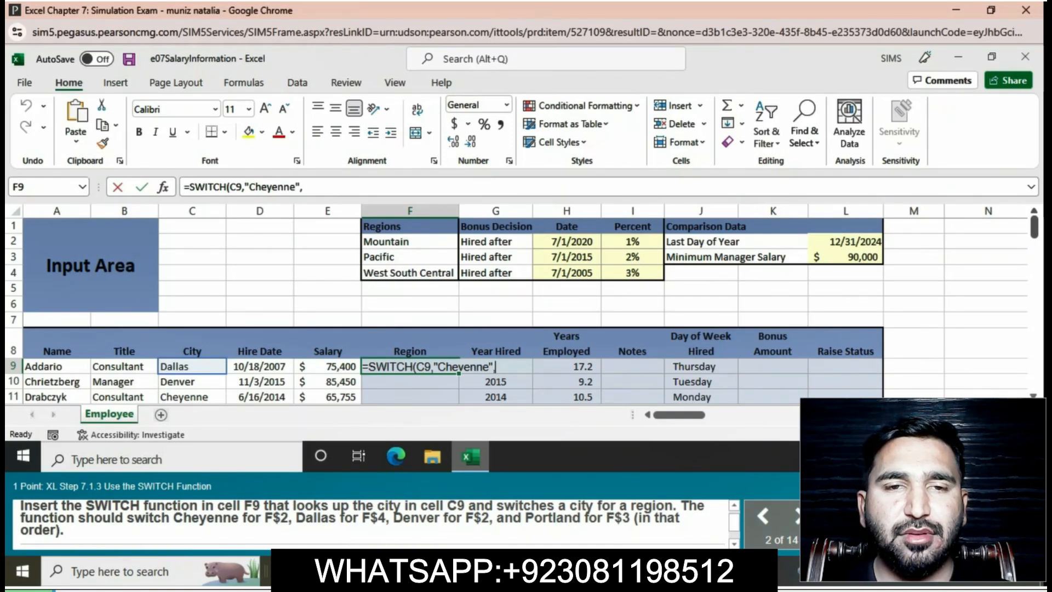
type("F")
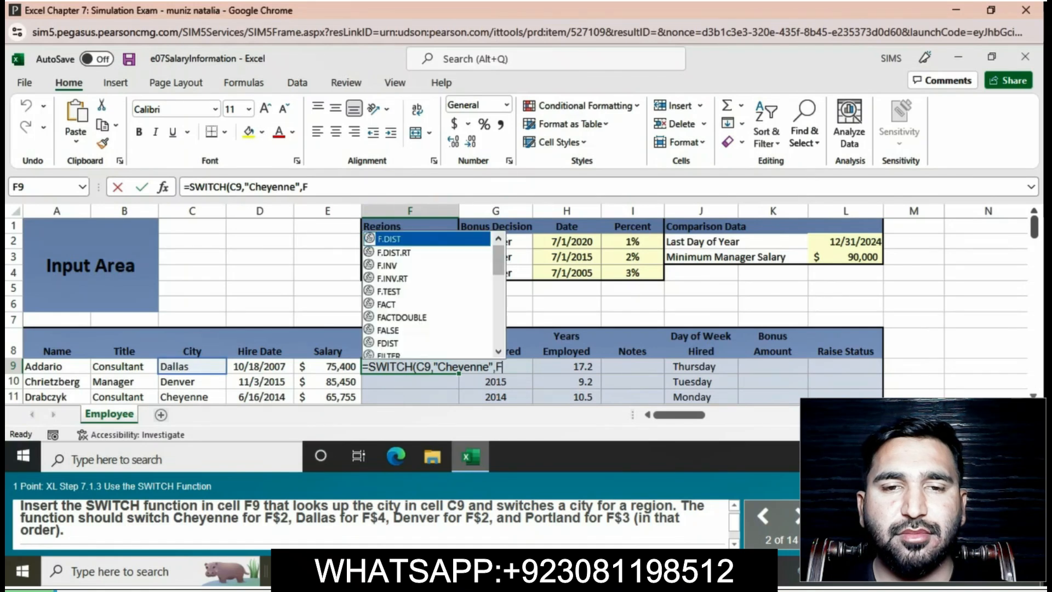
type("$2")
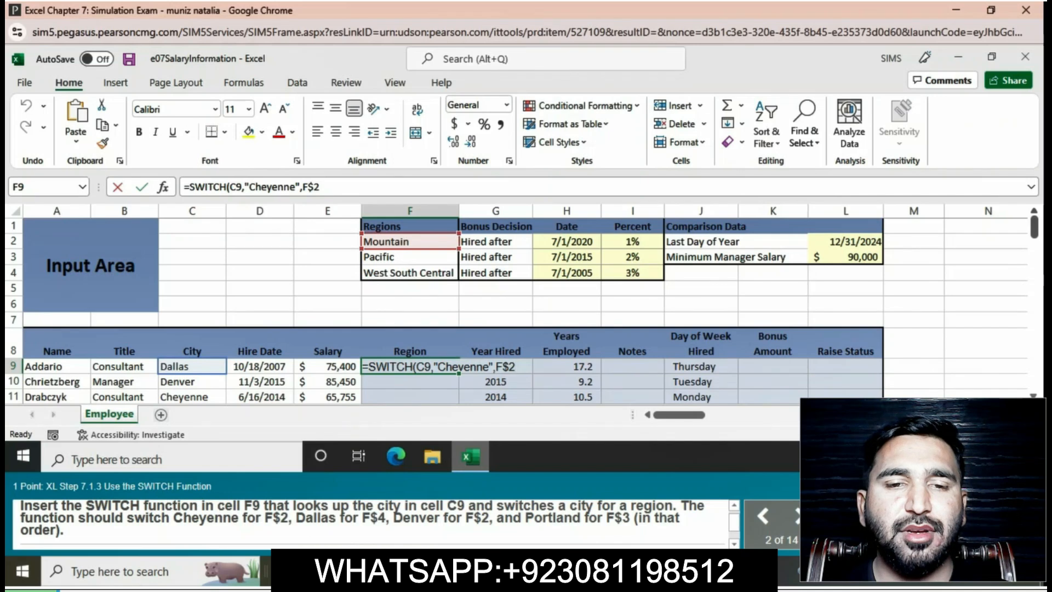
type(",\"")
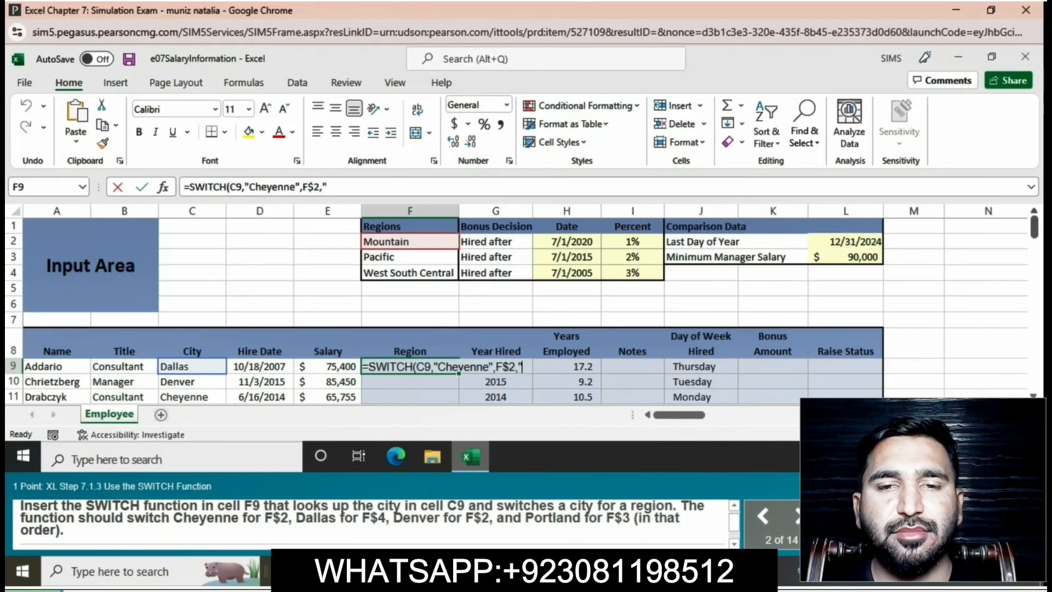
type("D")
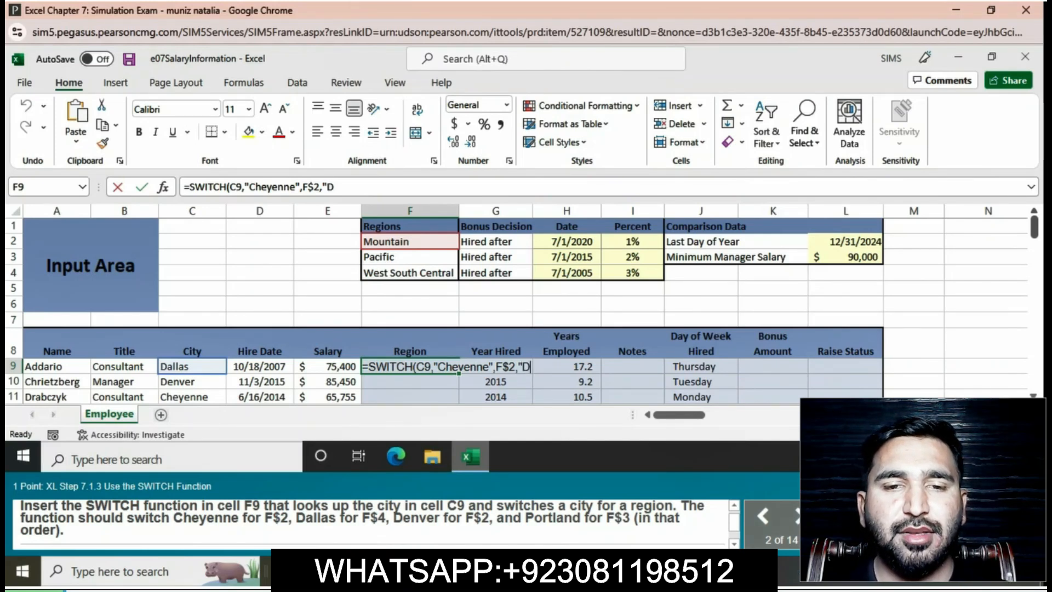
type("a")
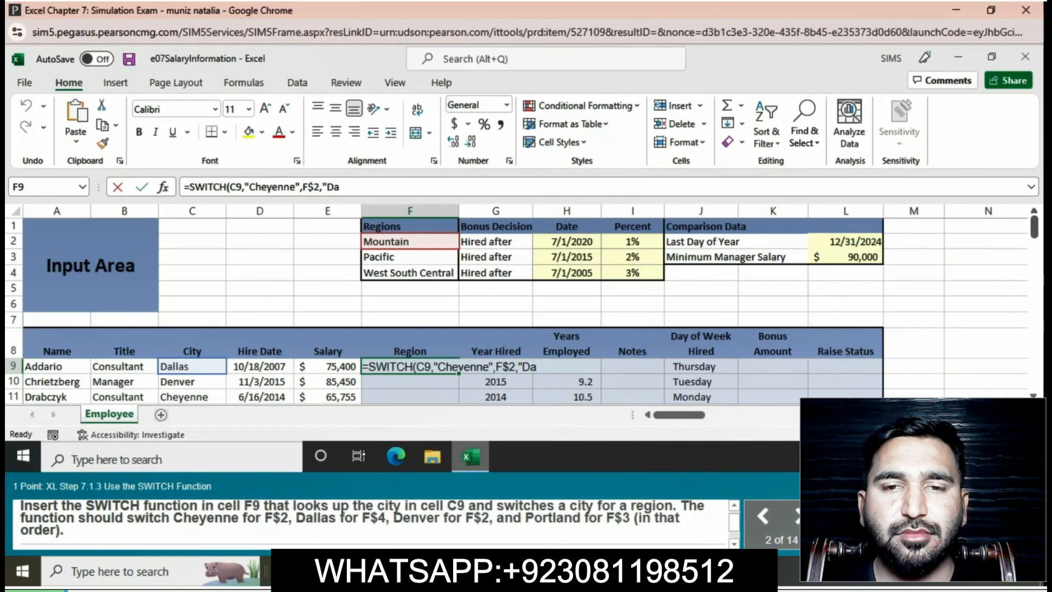
type("l")
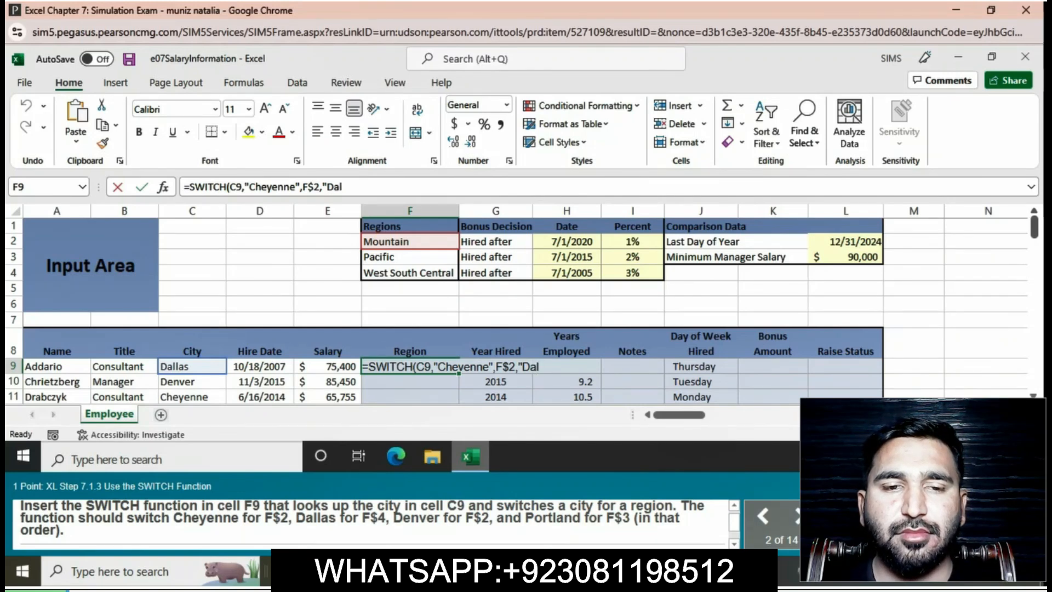
type("las")
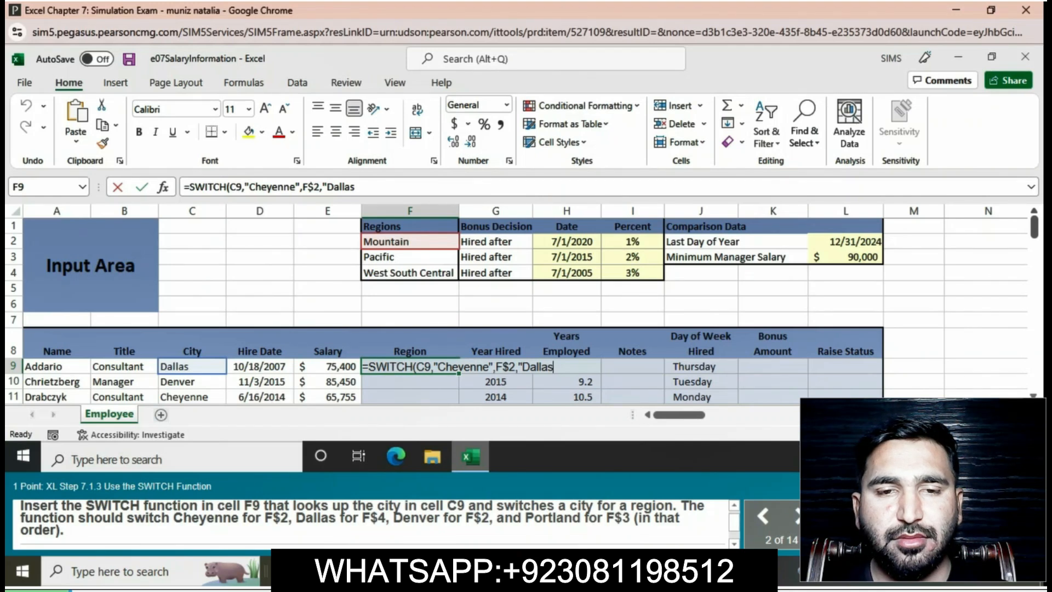
type("\"")
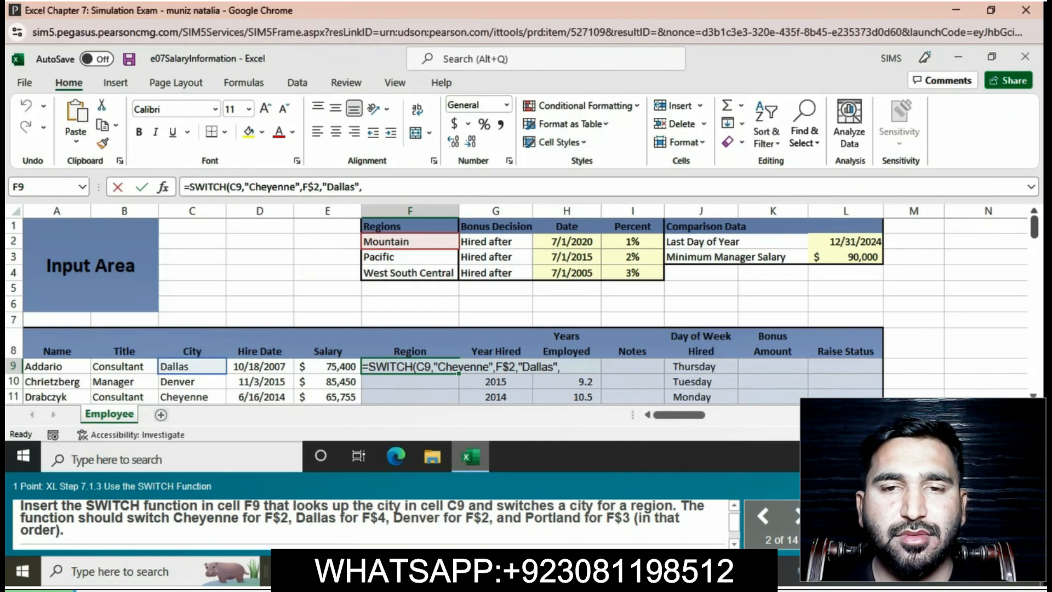
Add the second pair to the F9 SWITCH formula, matching "Dallas" to F$4.
type(",F$")
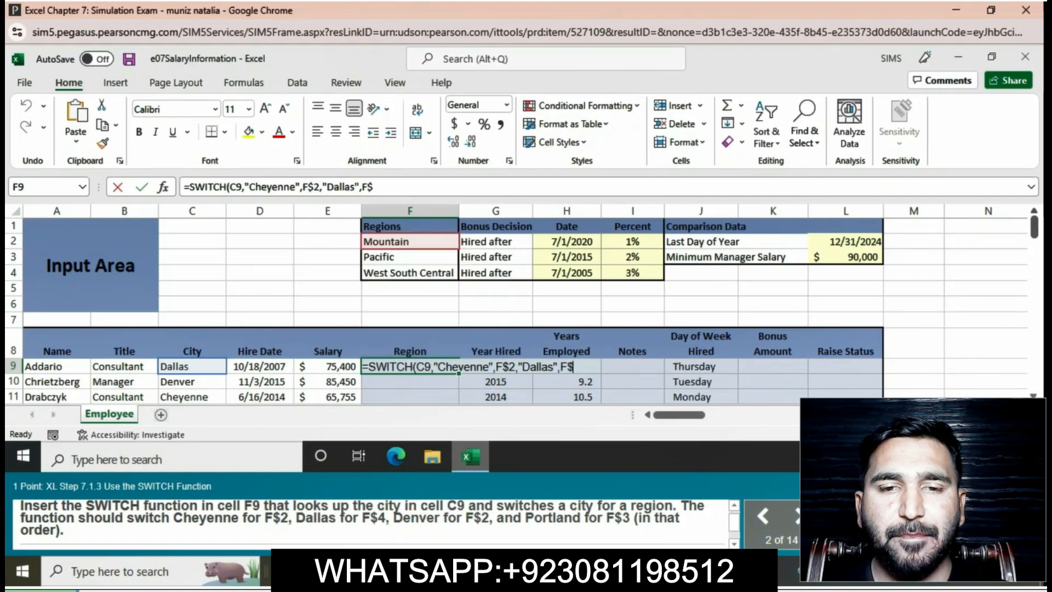
type("4,")
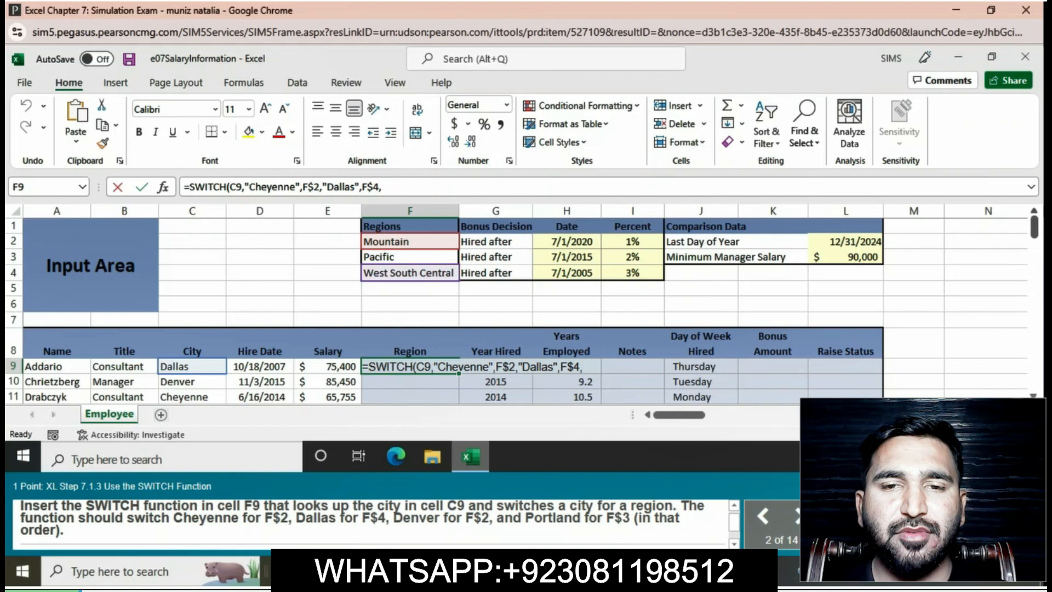
type("\"")
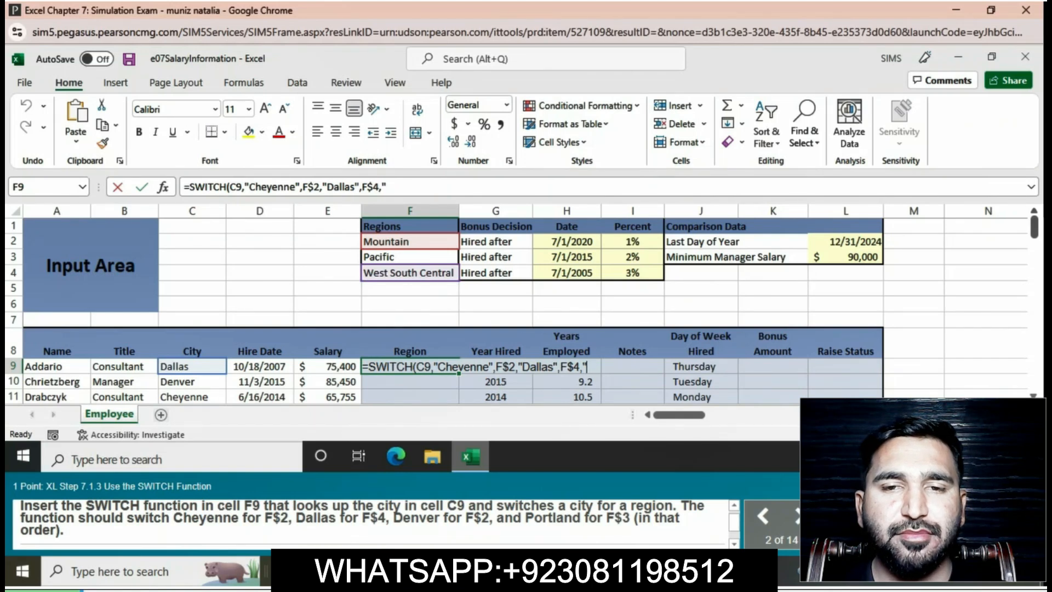
type("D")
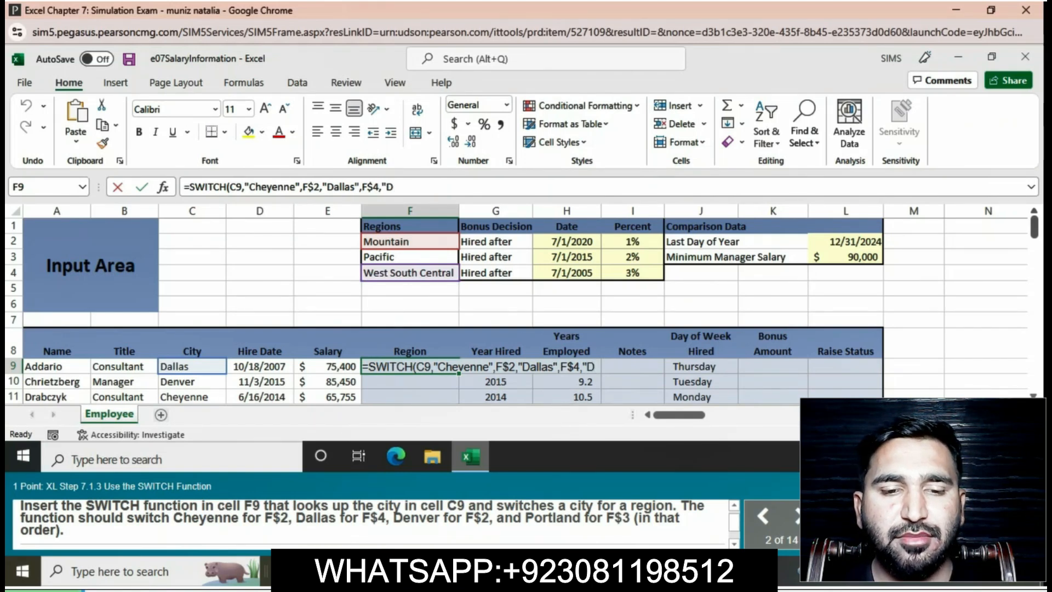
type("en")
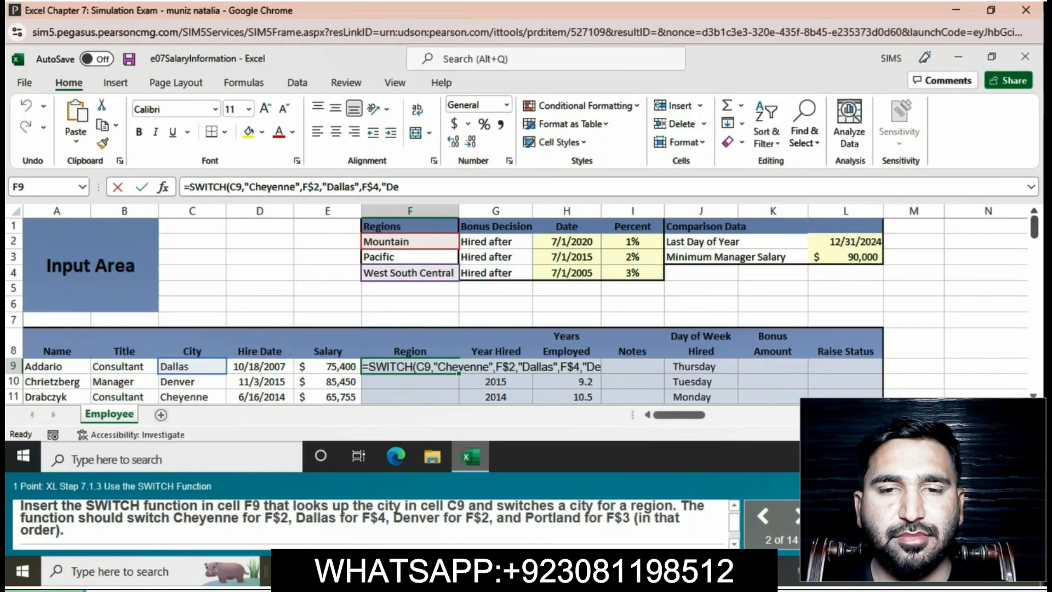
type("ve")
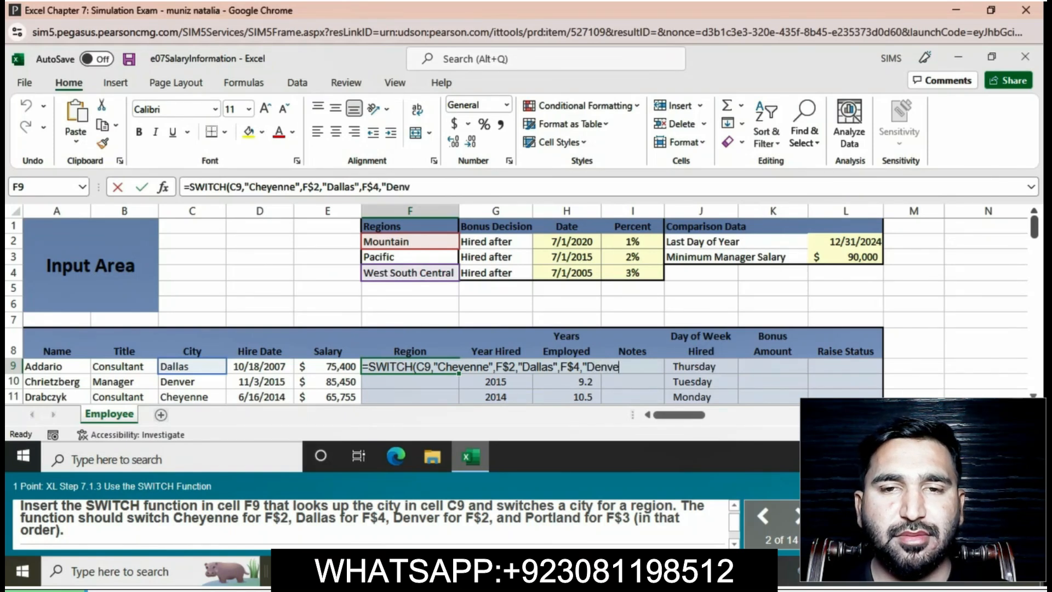
type("r\",")
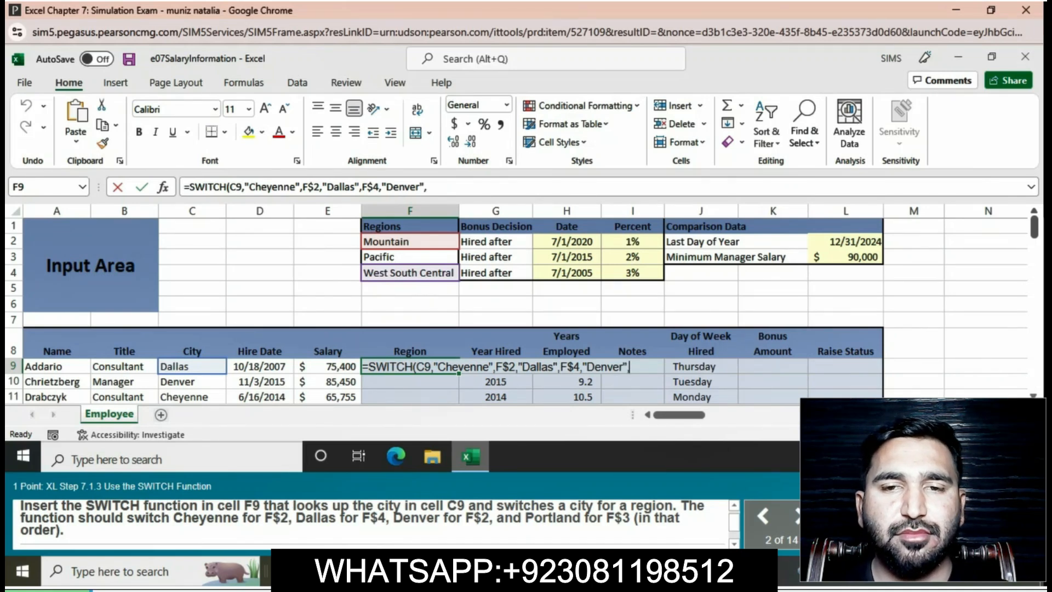
type("F")
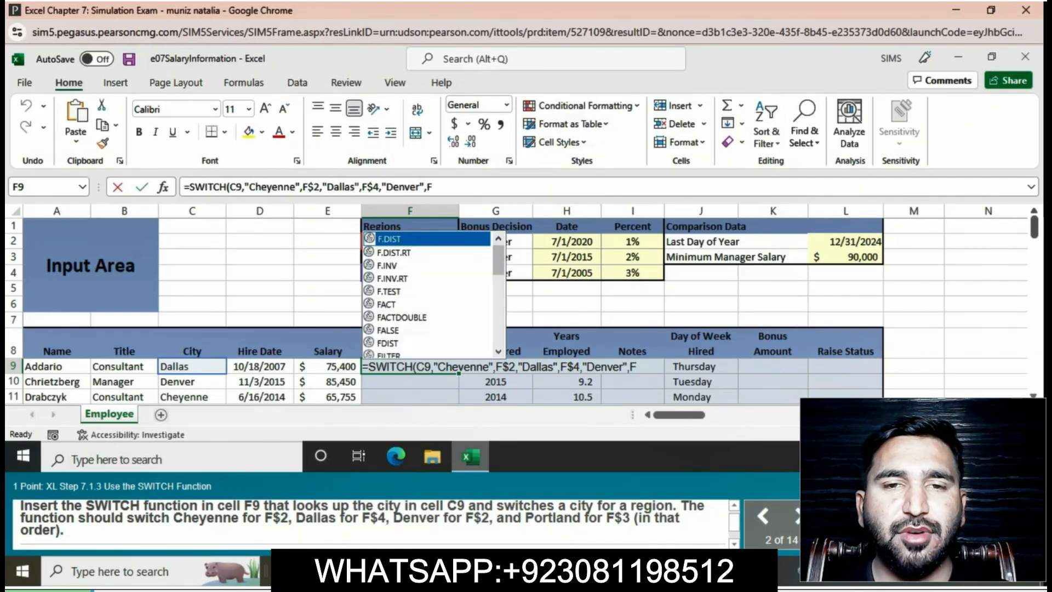
type("$2")
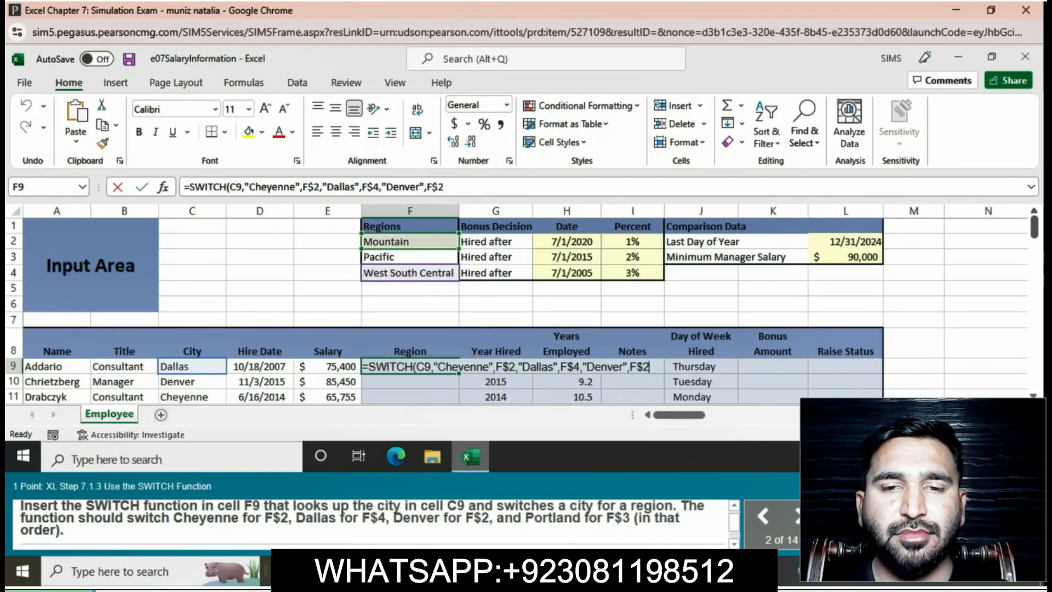
type(",\"")
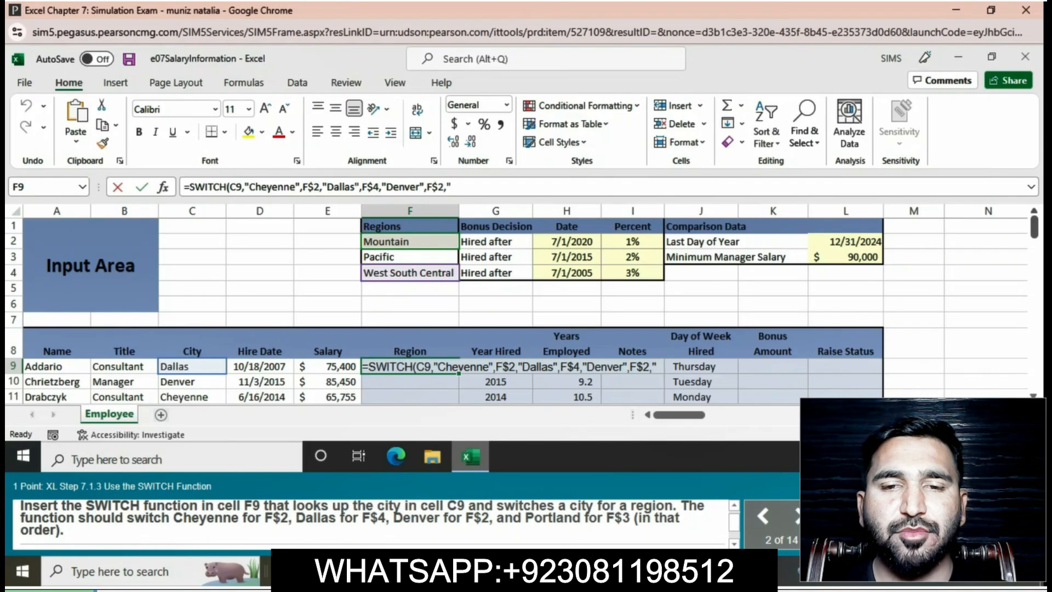
type("P")
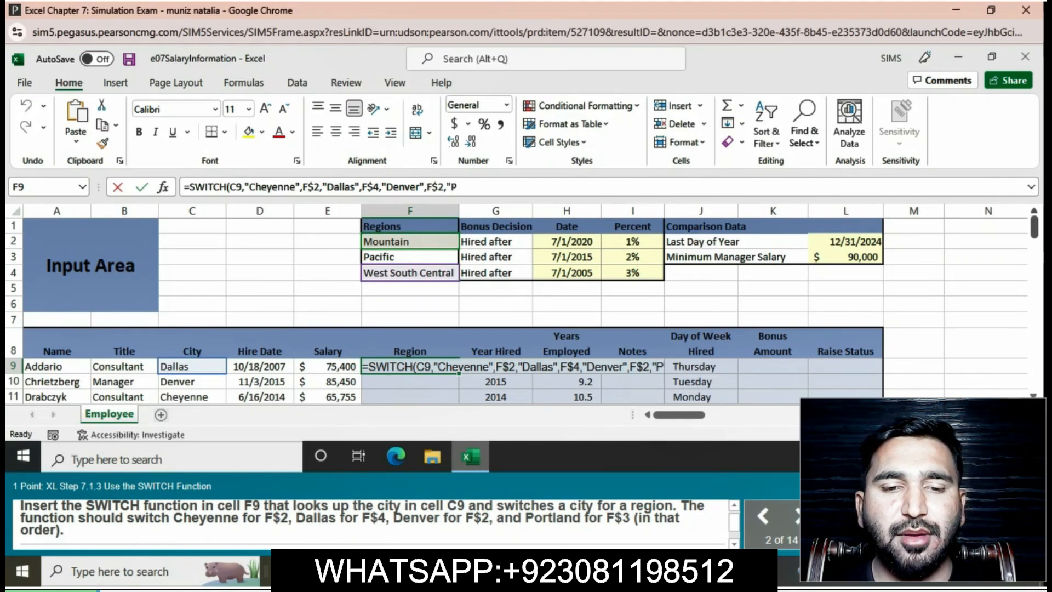
type("ort")
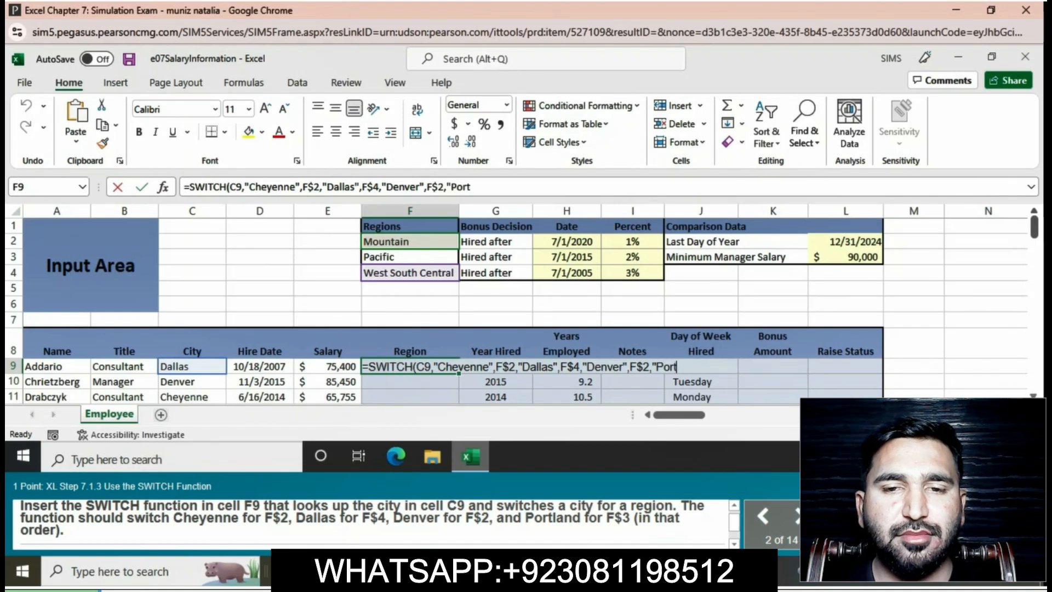
type("land")
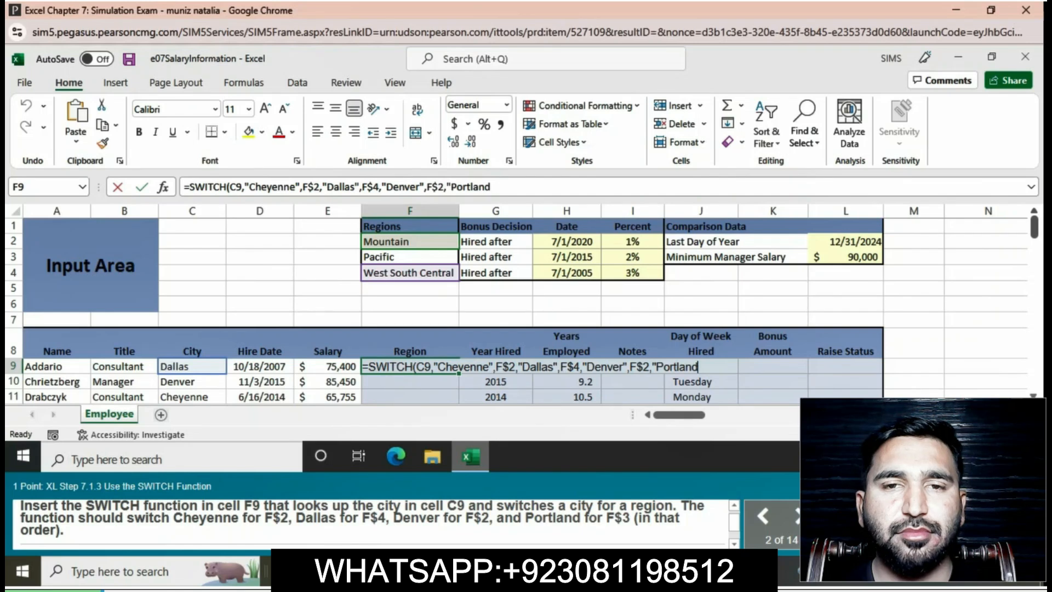
Add the fourth pair to the F9 SWITCH formula, matching "Portland" to F$3, and complete the formula.
type("\",")
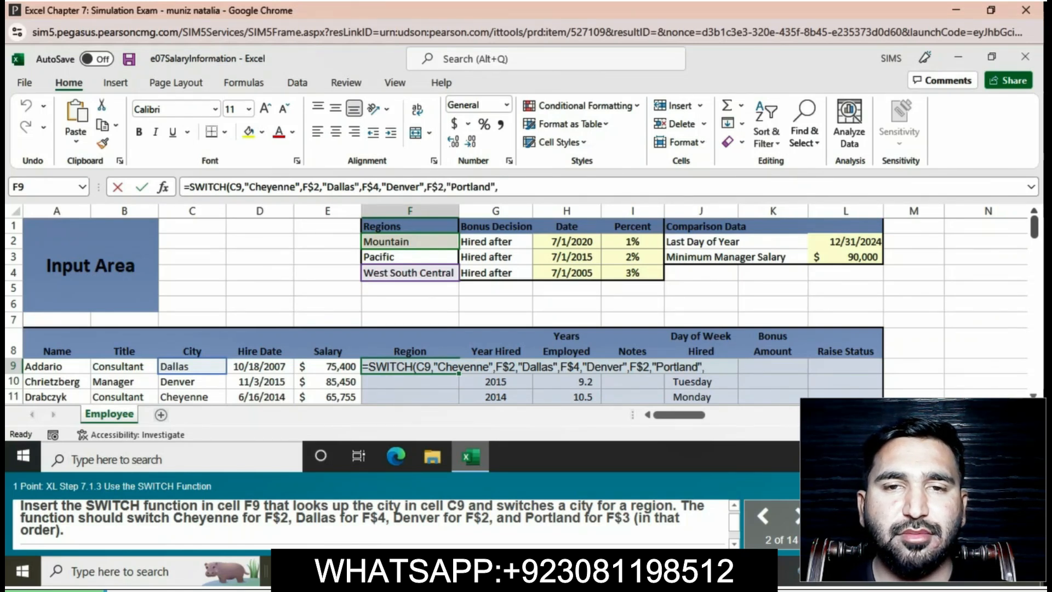
type("F$3")
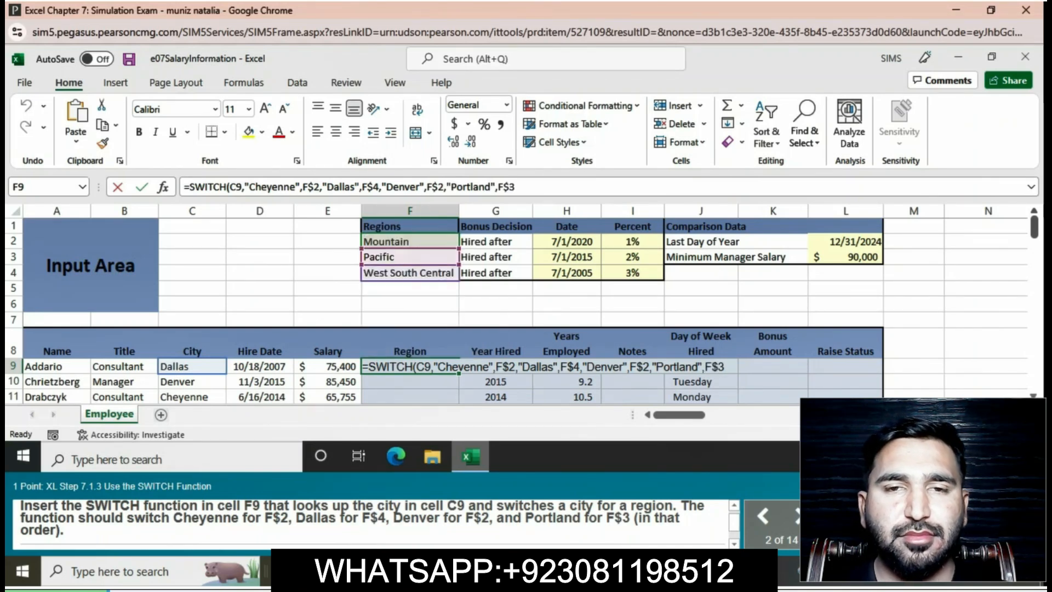
type(")")
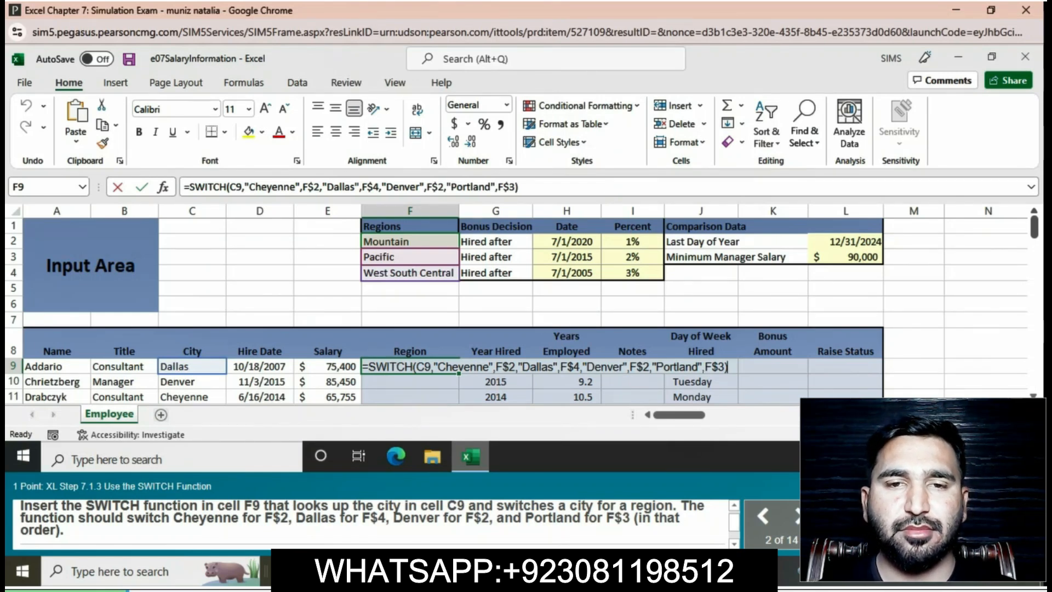
key("Return")
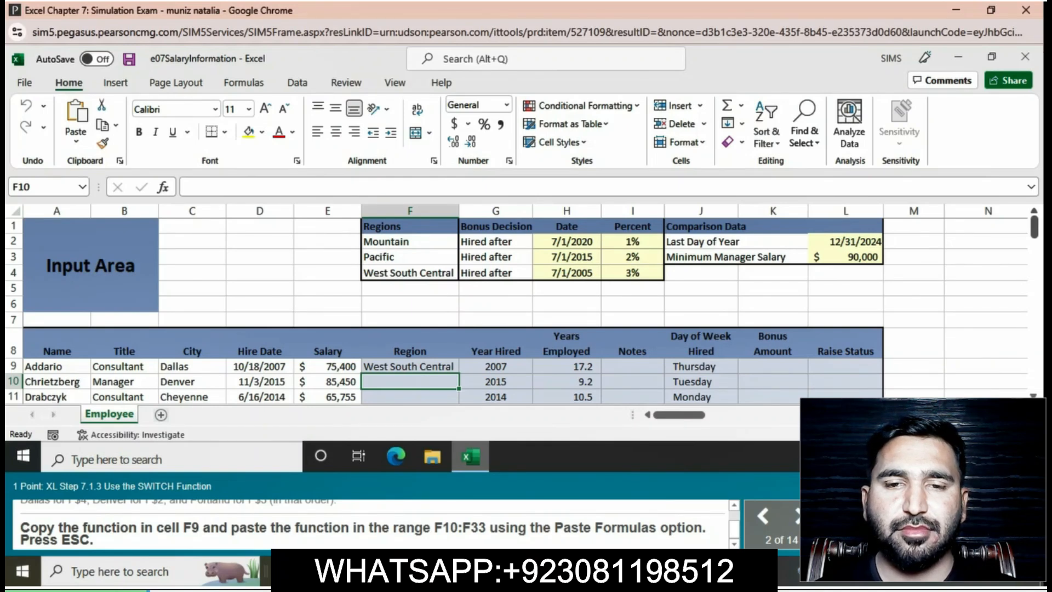
Copy the SWITCH function from F9 to the range F10:F33 with the Paste Formulas option and end copy mode.
left_click(410, 366)
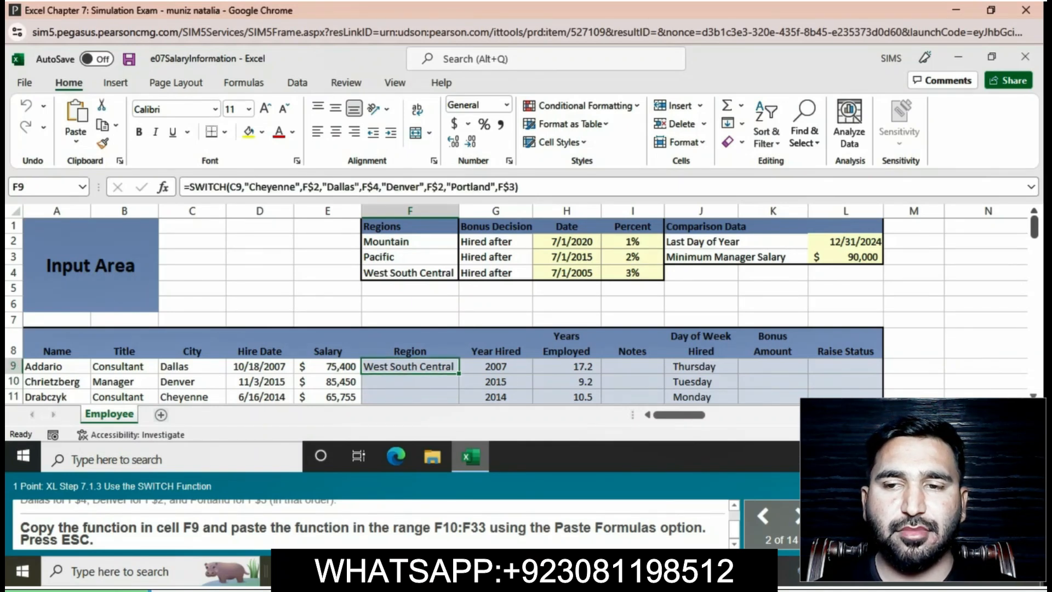
left_click_drag(459, 374, 457, 352)
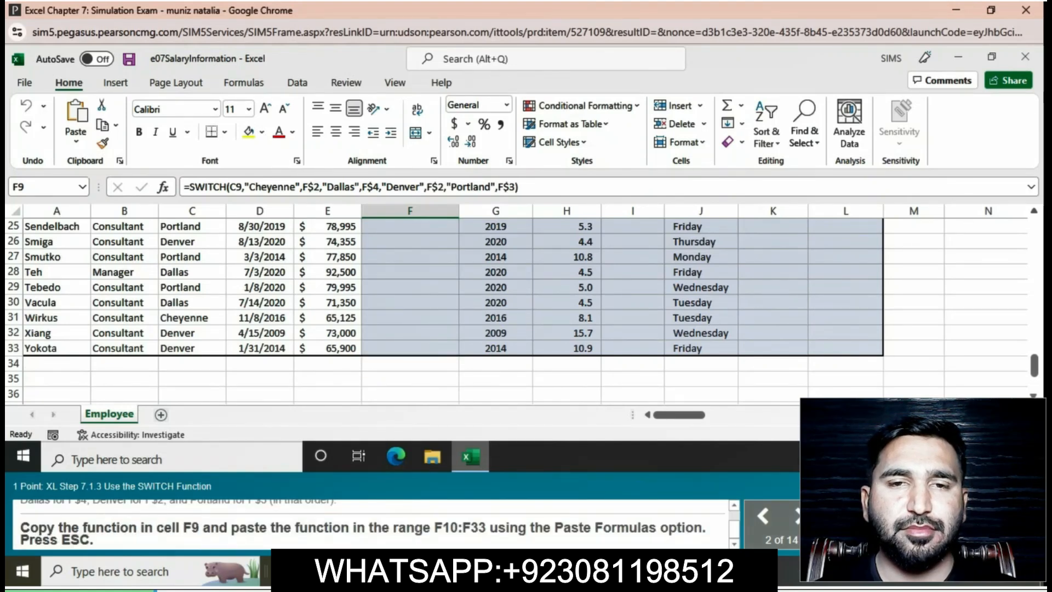
scroll(457, 352, "up", 8)
key("ctrl+c")
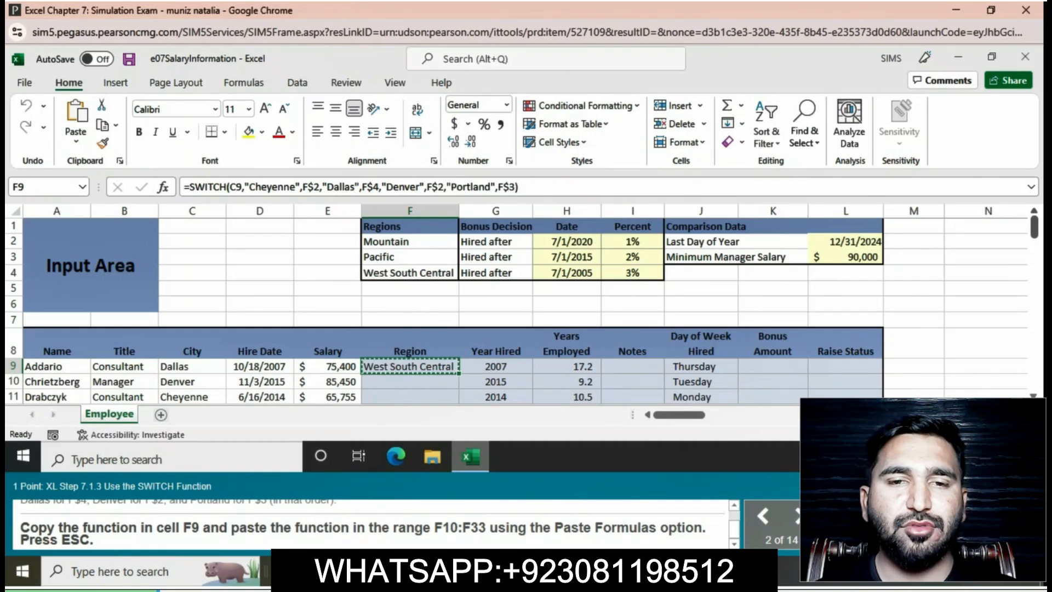
left_click(410, 382)
left_click_drag(410, 382, 410, 319)
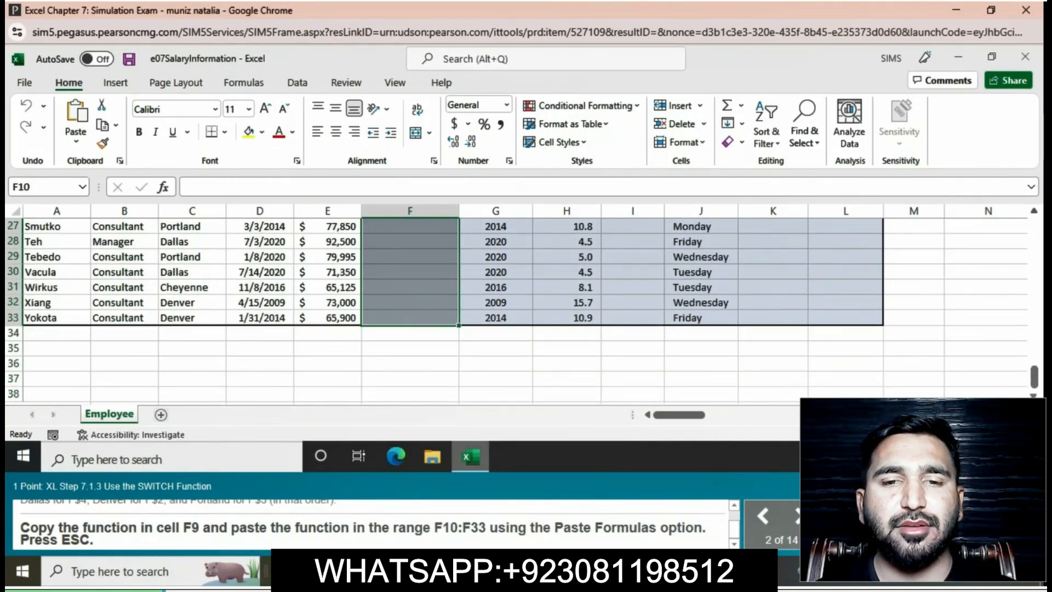
left_click(75, 141)
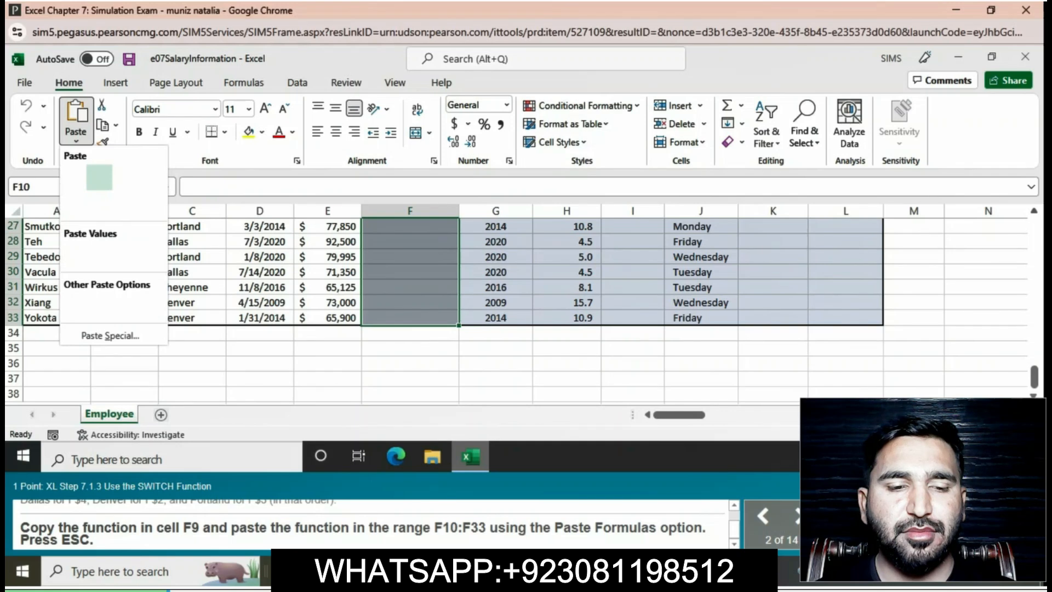
left_click(99, 177)
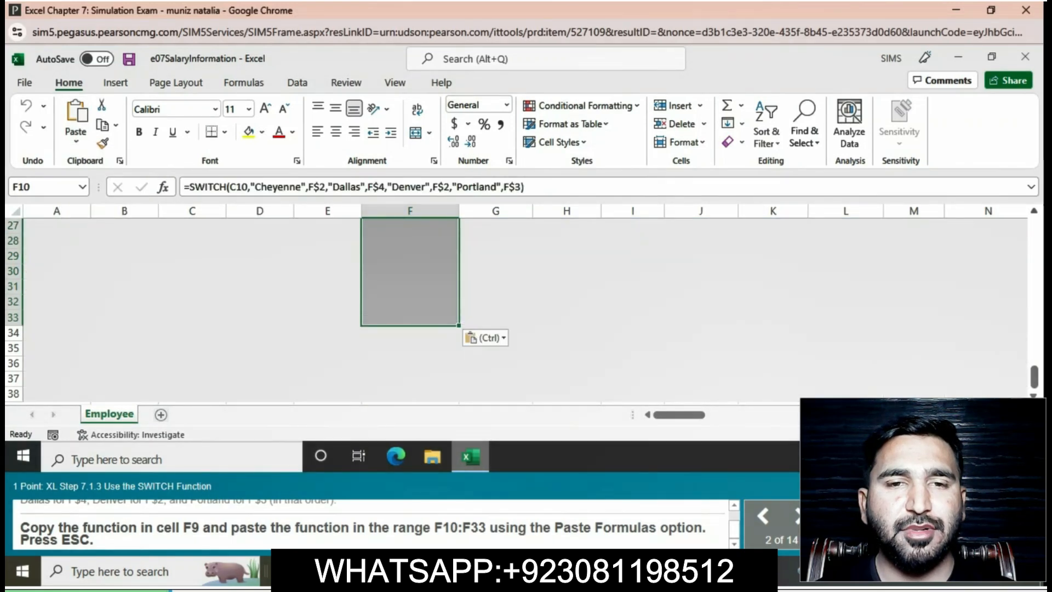
key("Escape")
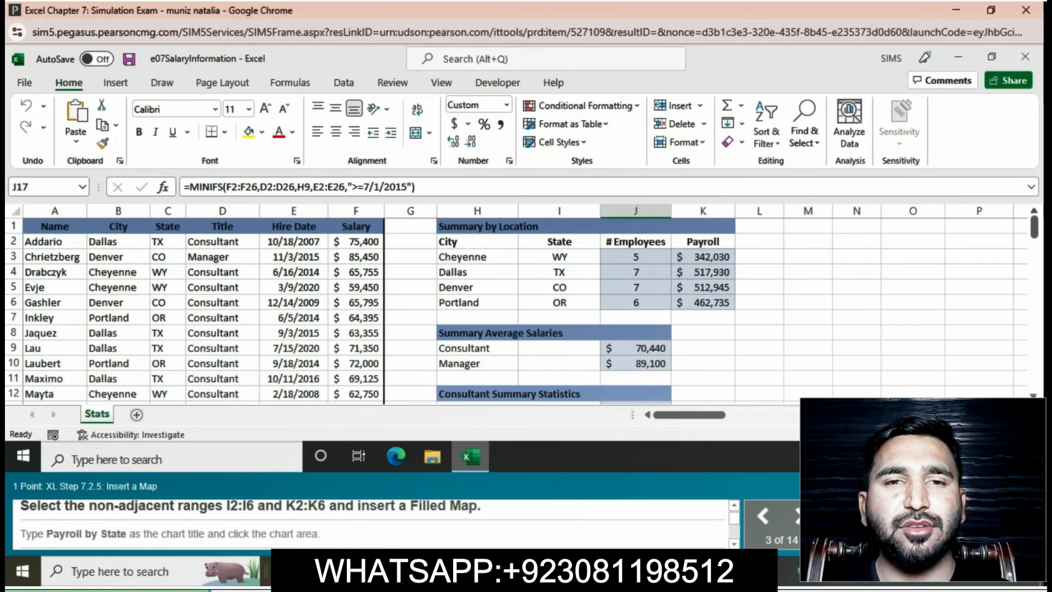
Insert a Filled Map chart from the non-adjacent ranges I2:I6 and K2:K6 on the Stats sheet.
left_click(558, 242)
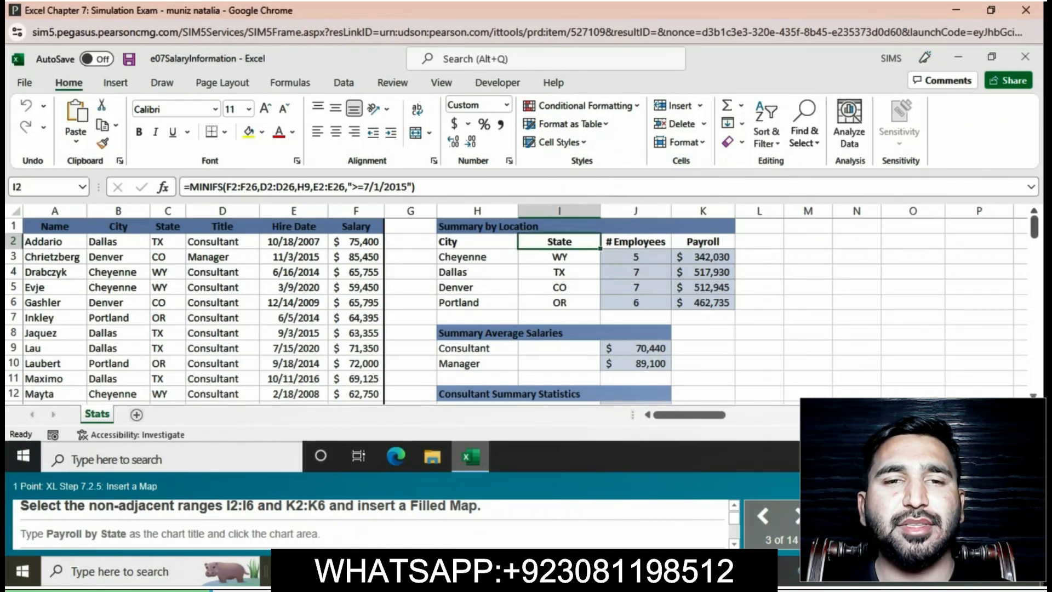
left_click_drag(559, 242, 559, 303)
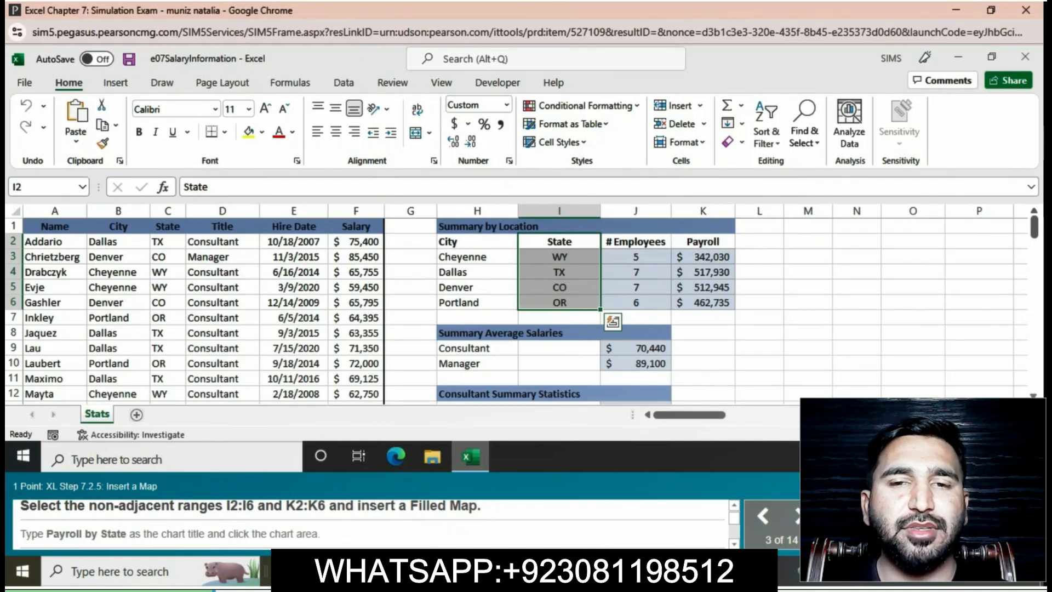
left_click(703, 242, "ctrl")
left_click_drag(703, 242, 703, 303)
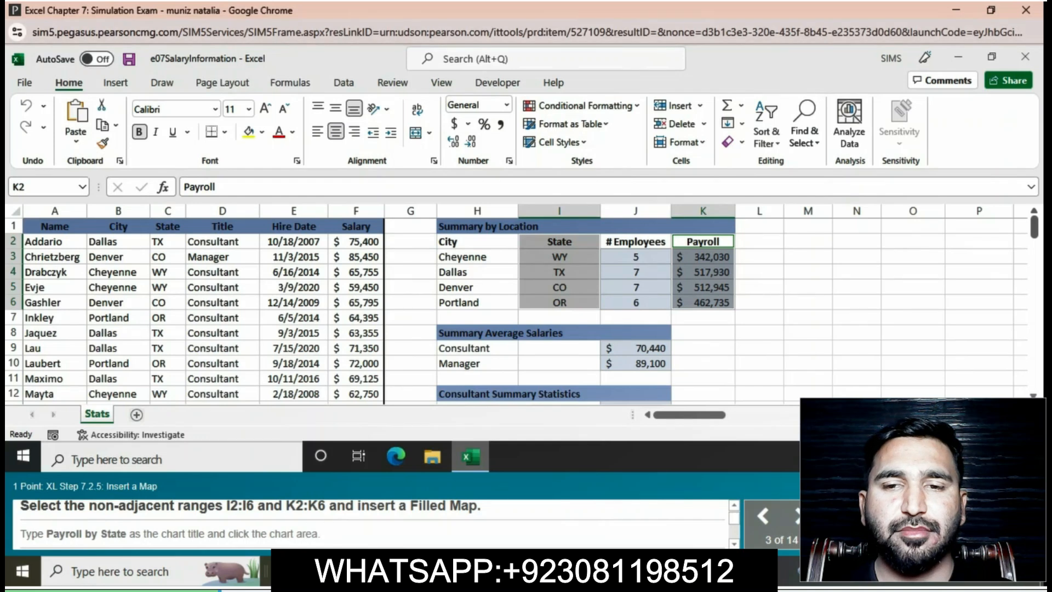
left_click(115, 82)
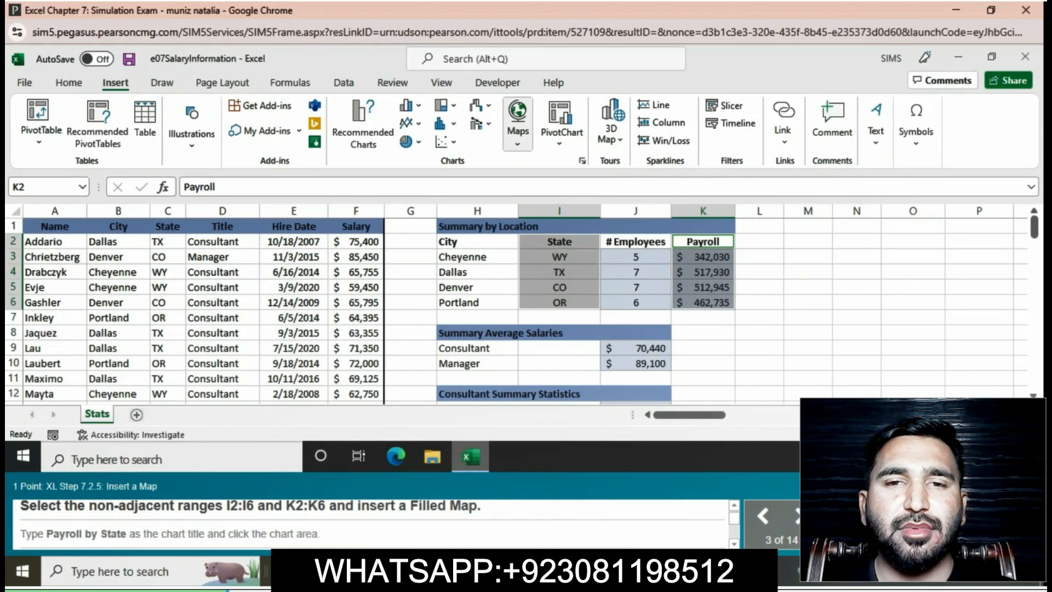
left_click(517, 124)
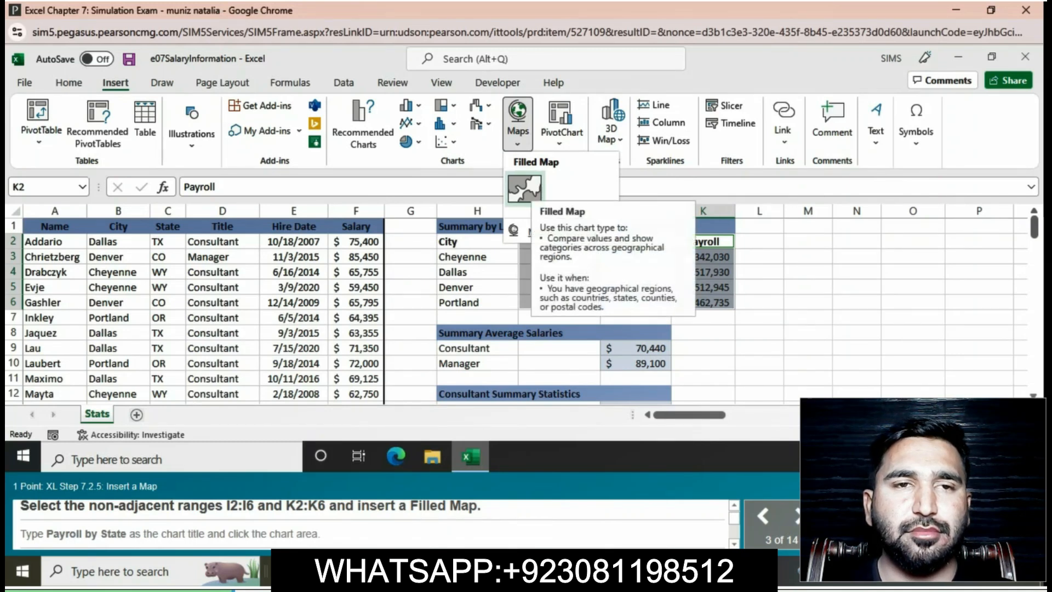
left_click(525, 189)
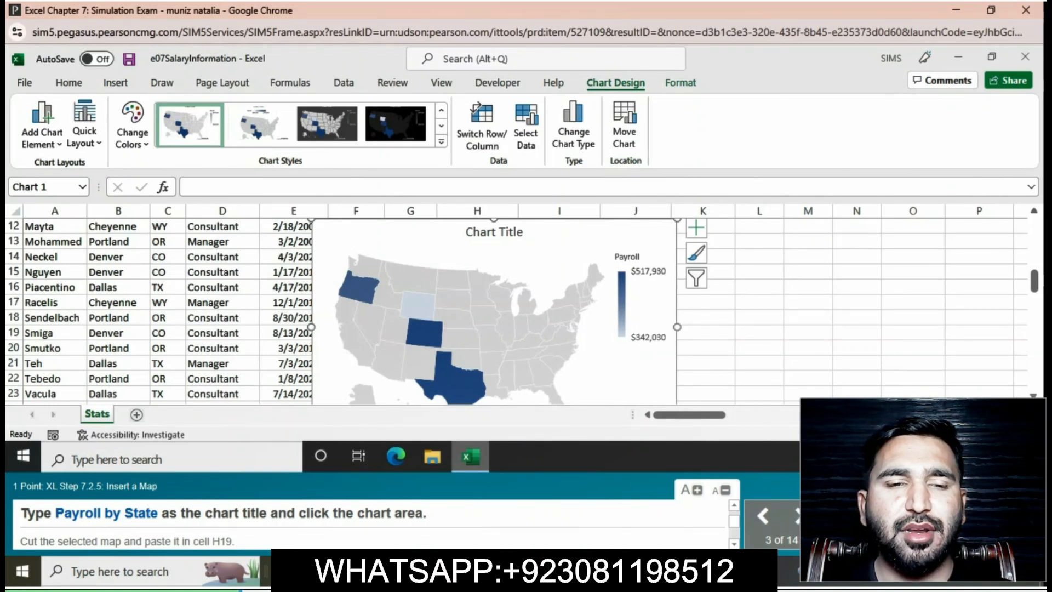
Replace the map's chart title with "Payroll by State" and select the chart area.
left_click(494, 233)
left_click(522, 232)
key("BackSpace")
key("BackSpace")
key("BackSpace")
key("BackSpace")
key("BackSpace")
key("BackSpace")
key("BackSpace")
key("BackSpace")
key("BackSpace")
key("BackSpace")
key("BackSpace")
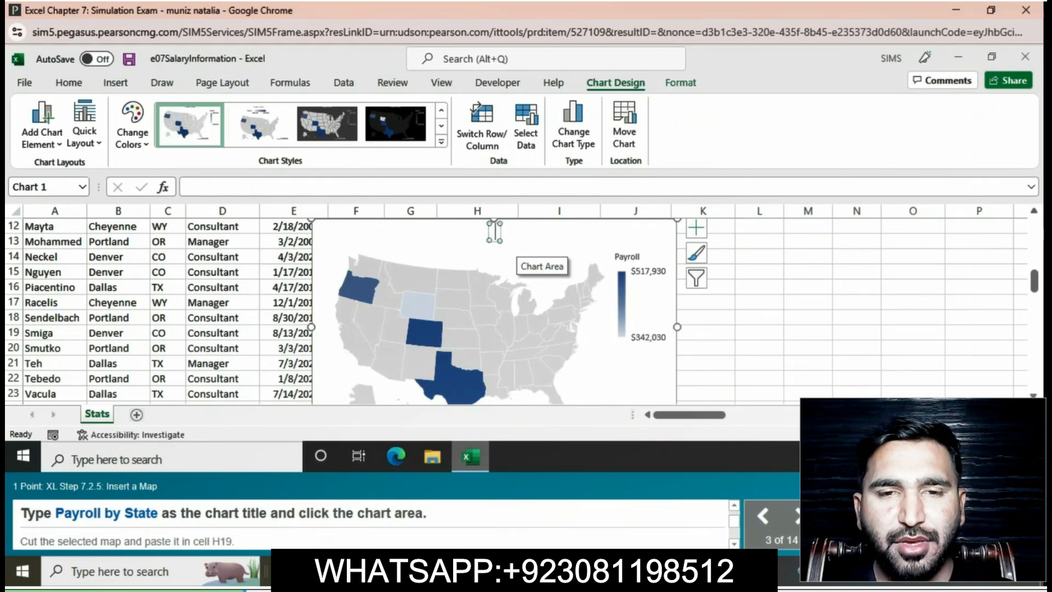
type("P")
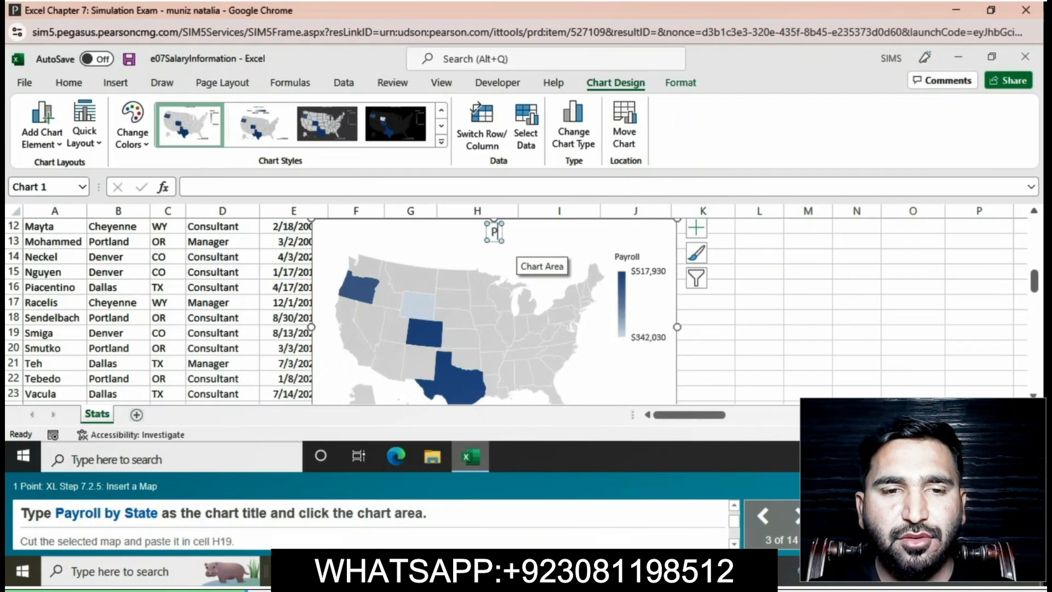
type("ayr")
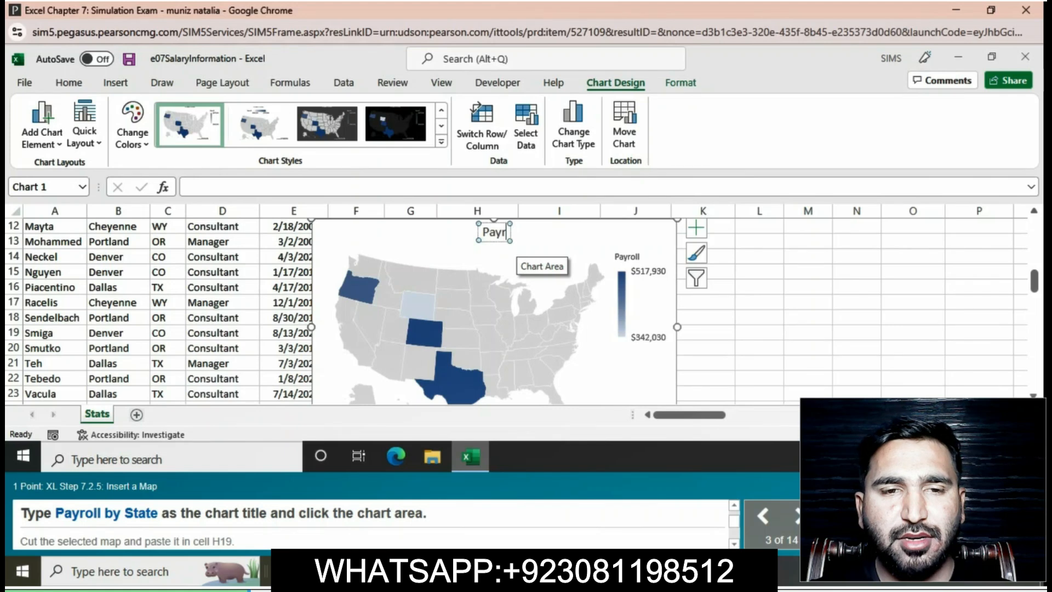
type("oll")
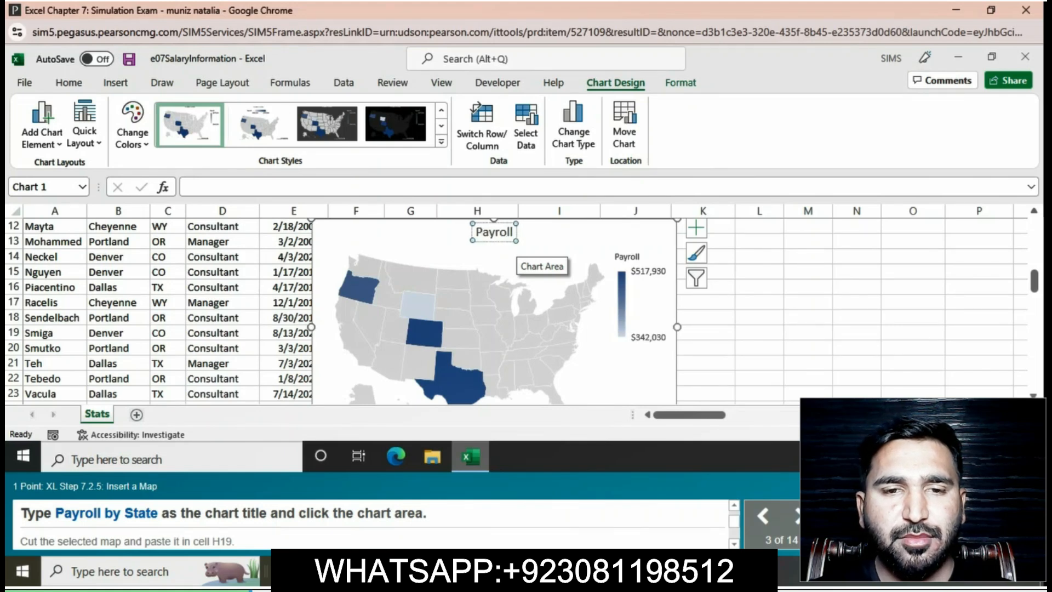
type(" by")
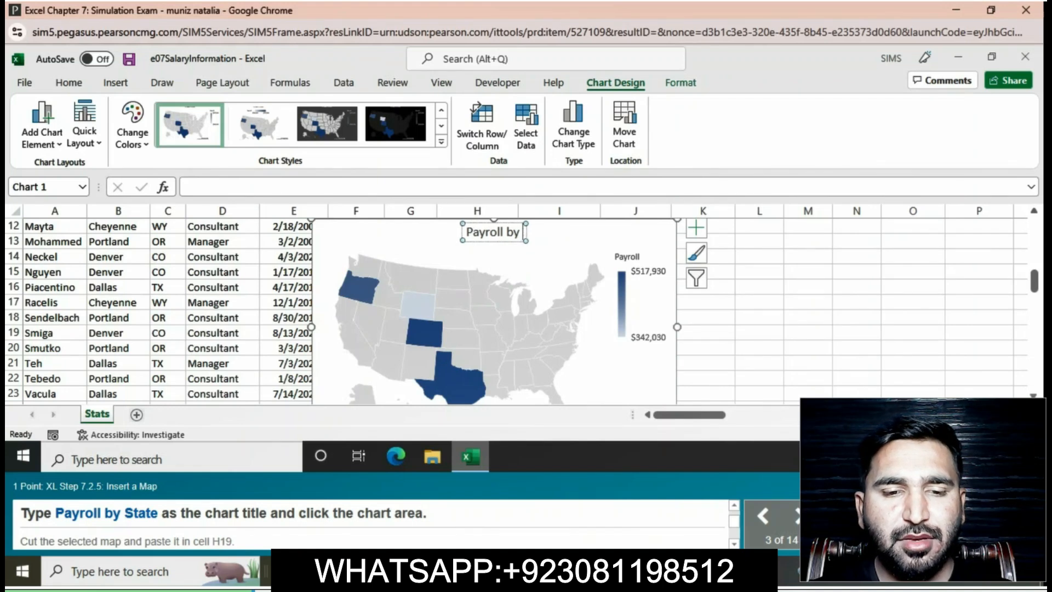
type(" S")
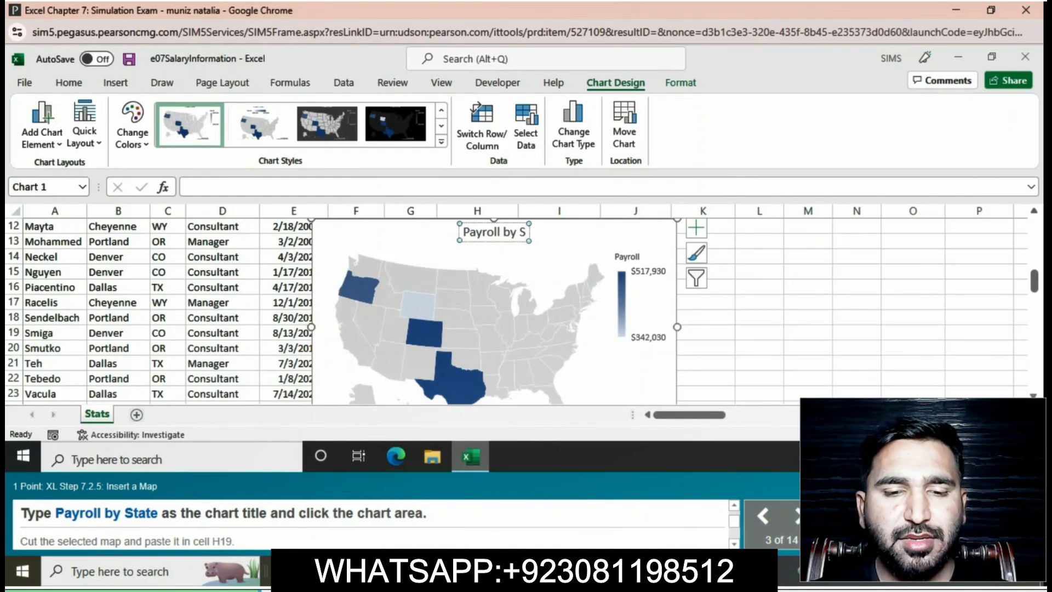
type("ta")
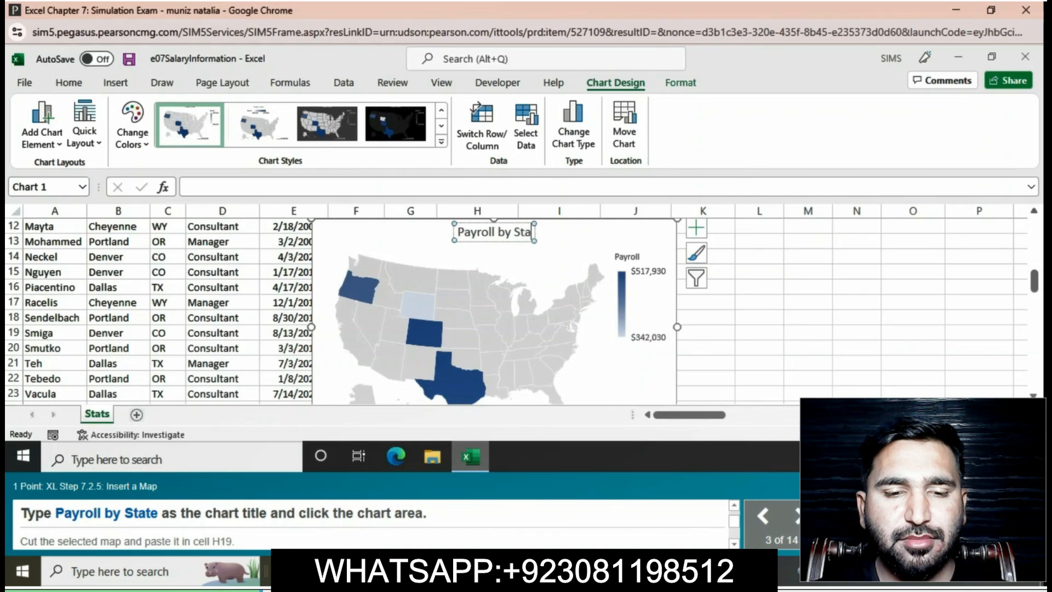
type("te")
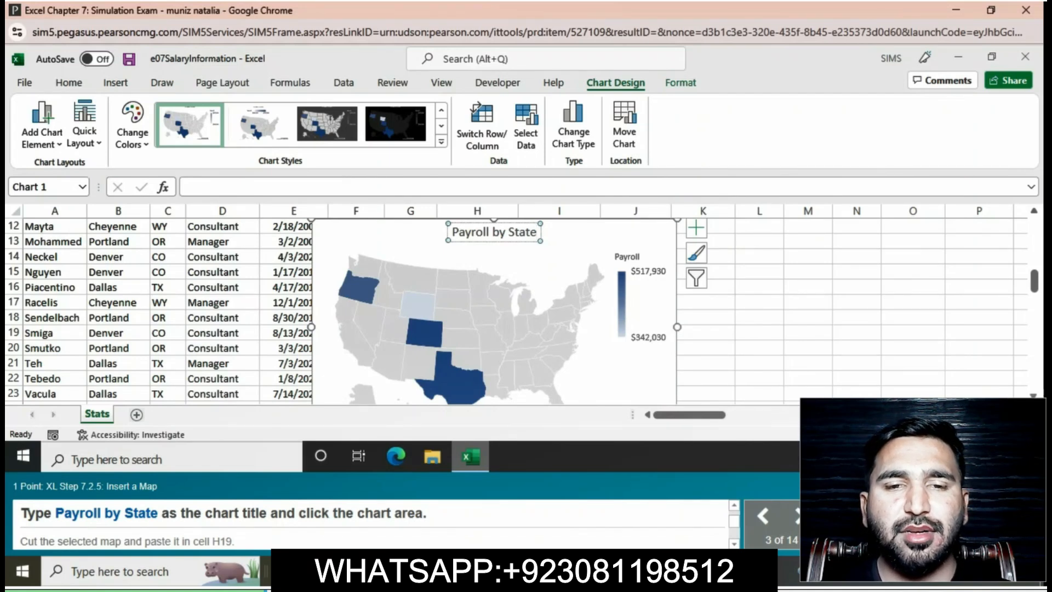
left_click(593, 240)
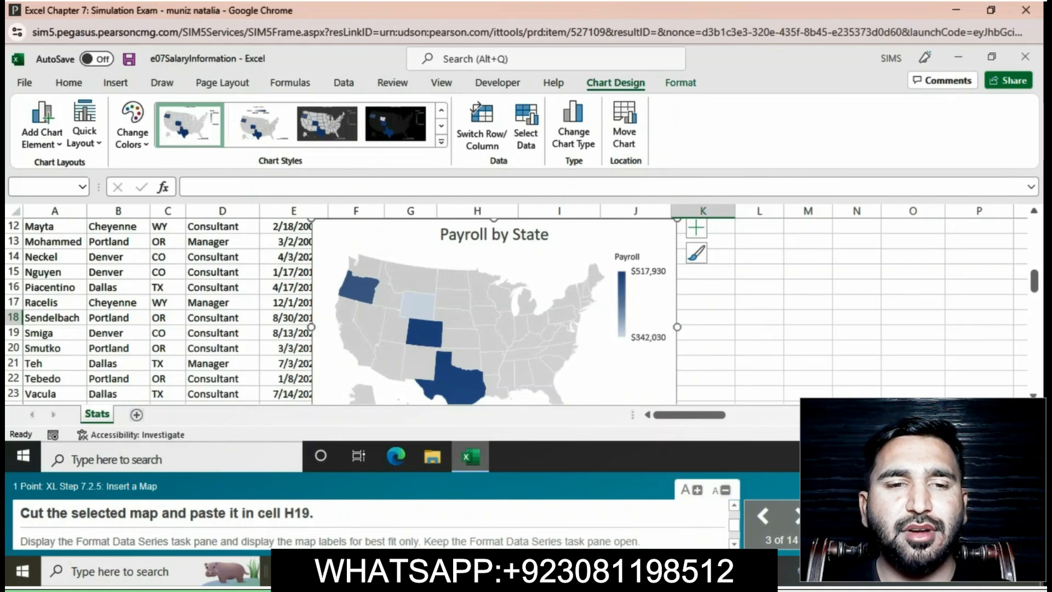
Cut the Payroll by State map and paste it in cell H19.
left_click(68, 83)
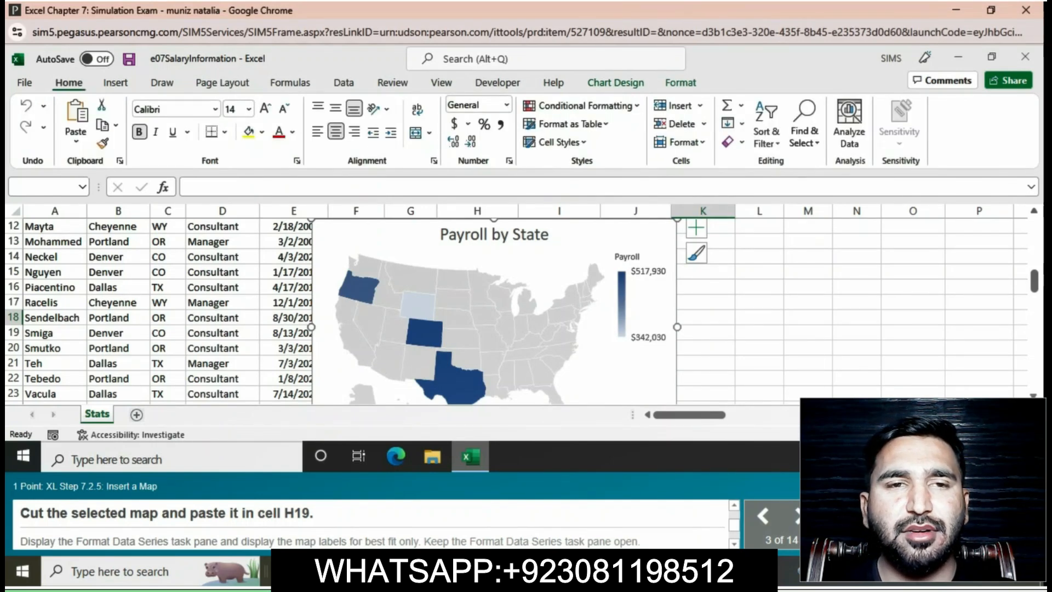
left_click(101, 105)
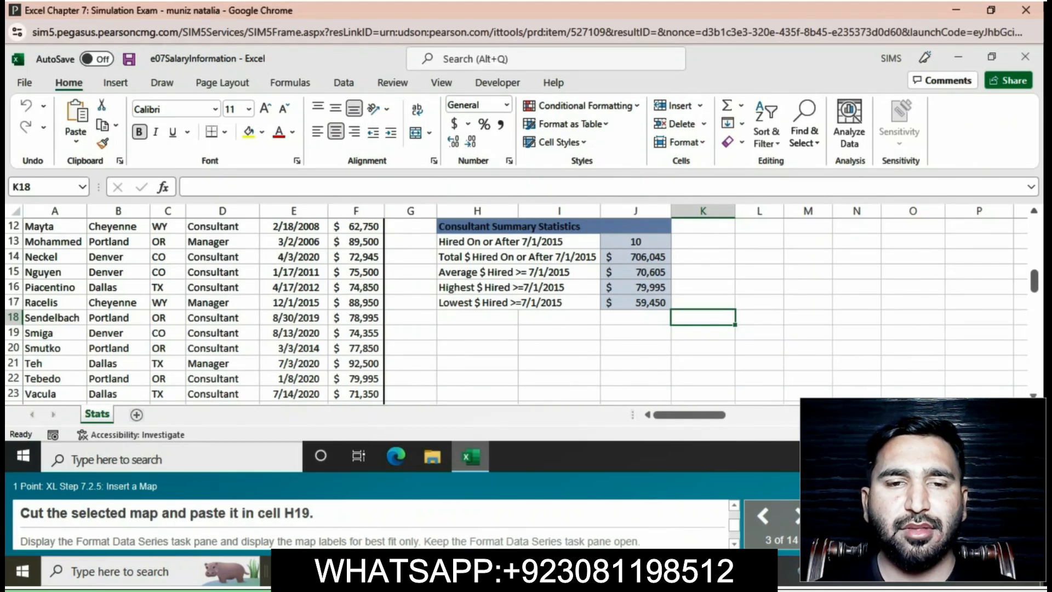
left_click(477, 333)
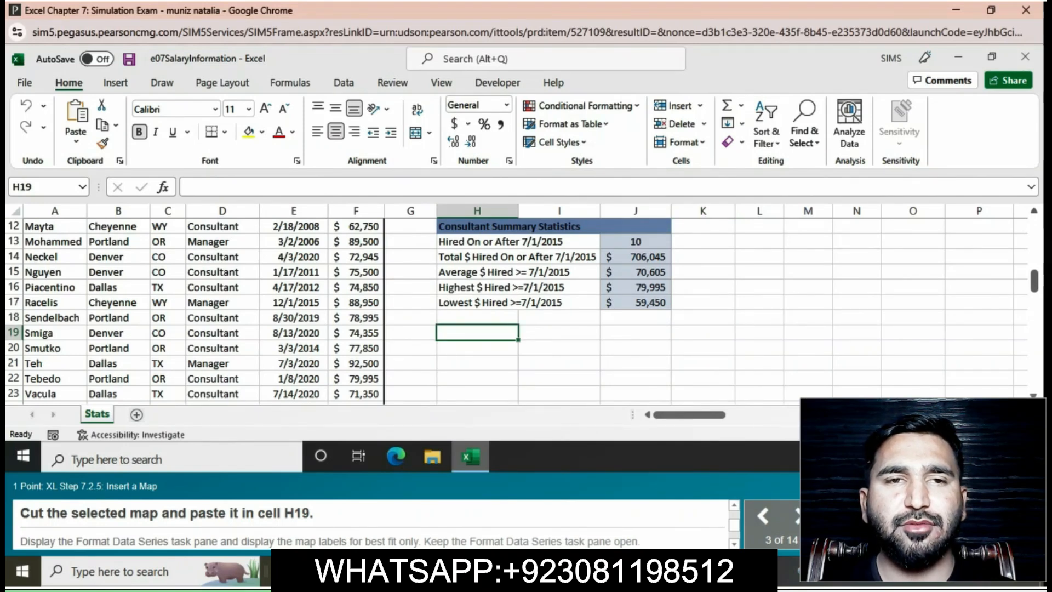
key("ctrl+v")
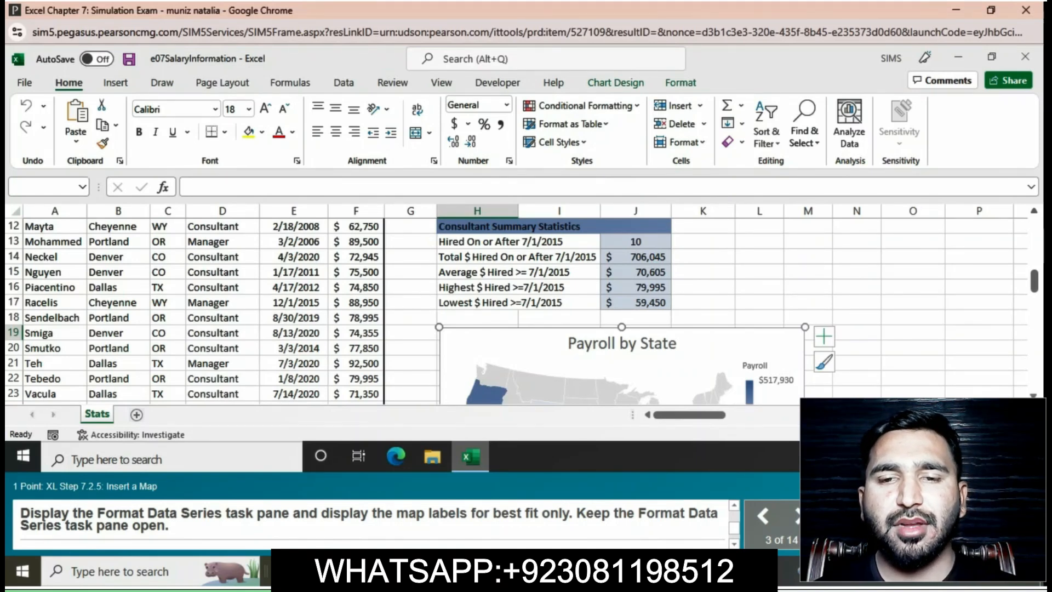
Open the Format Data Series pane for the Payroll by State map series and set the map labels to Best fit only.
left_click(722, 377)
right_click(613, 379)
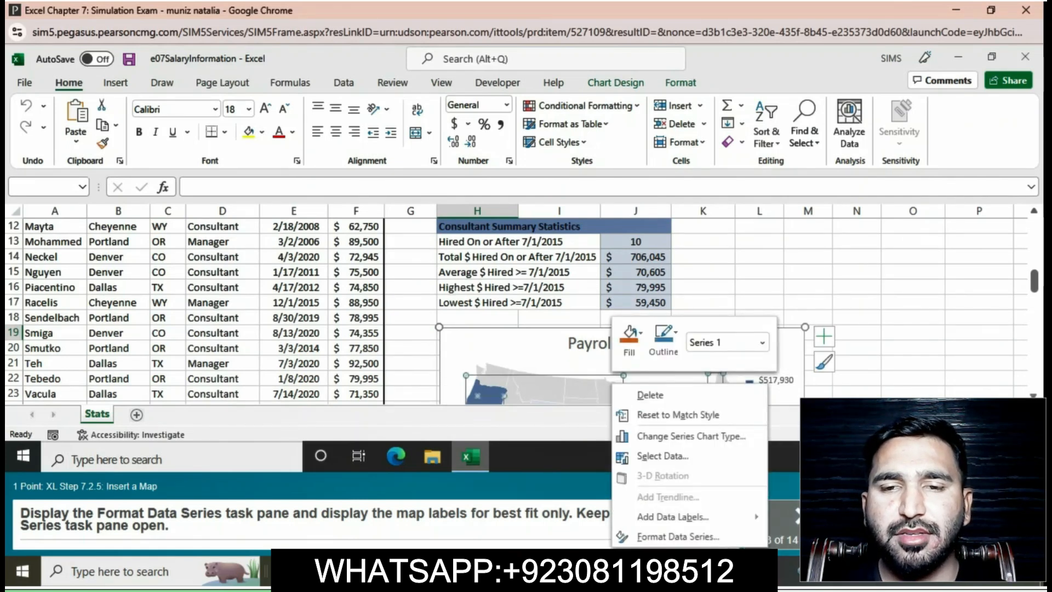
left_click(678, 537)
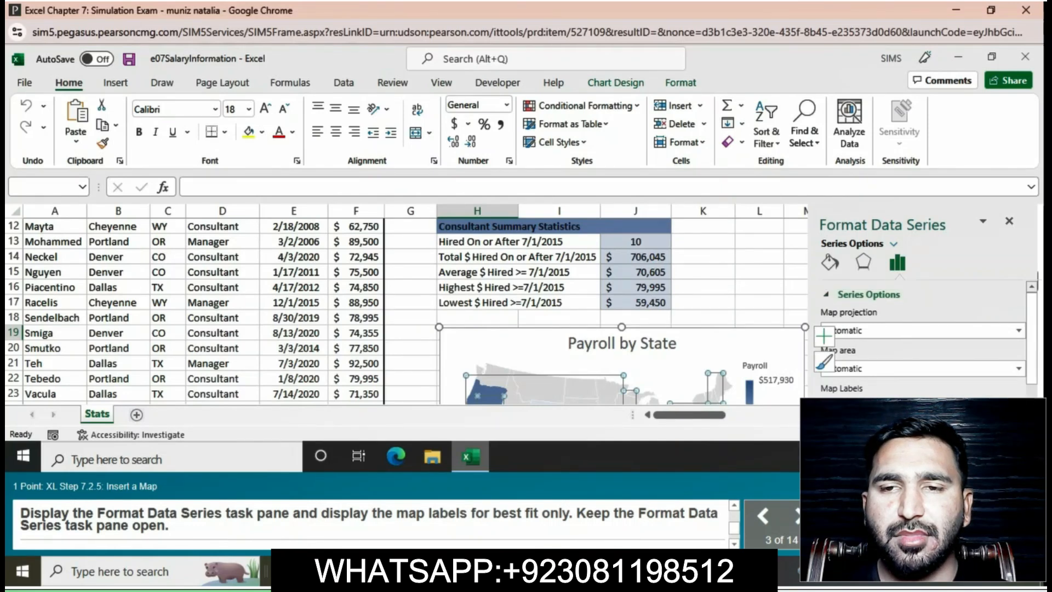
scroll(923, 329, "down", 1)
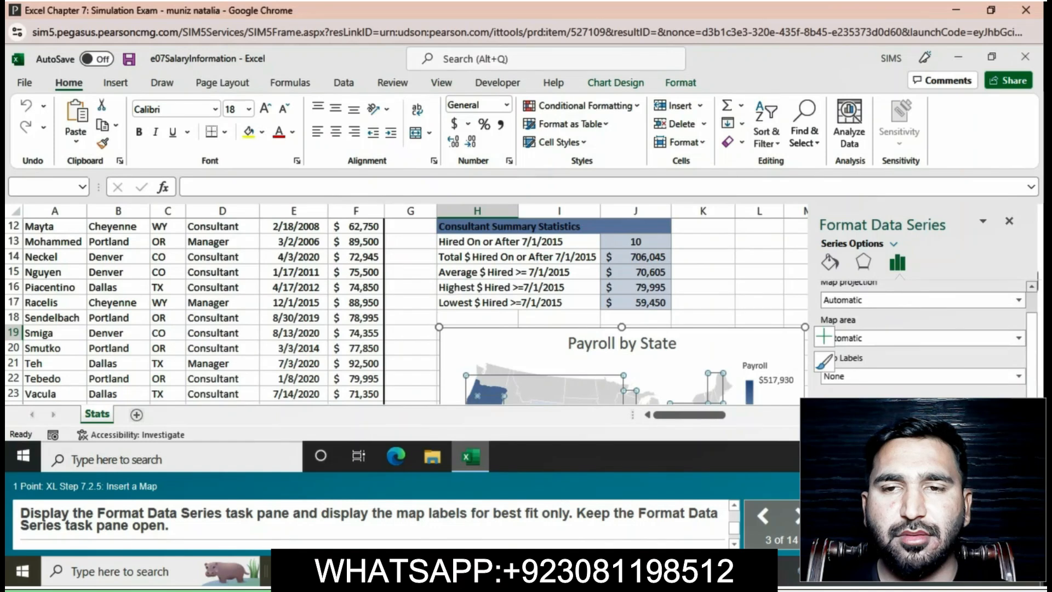
left_click(1019, 299)
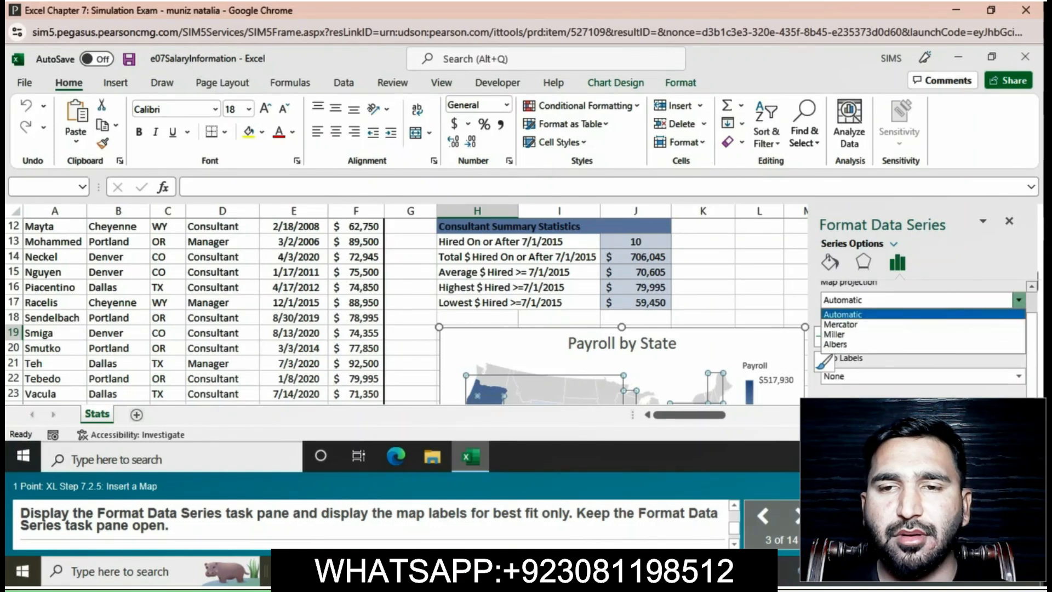
left_click(1019, 300)
left_click(1018, 338)
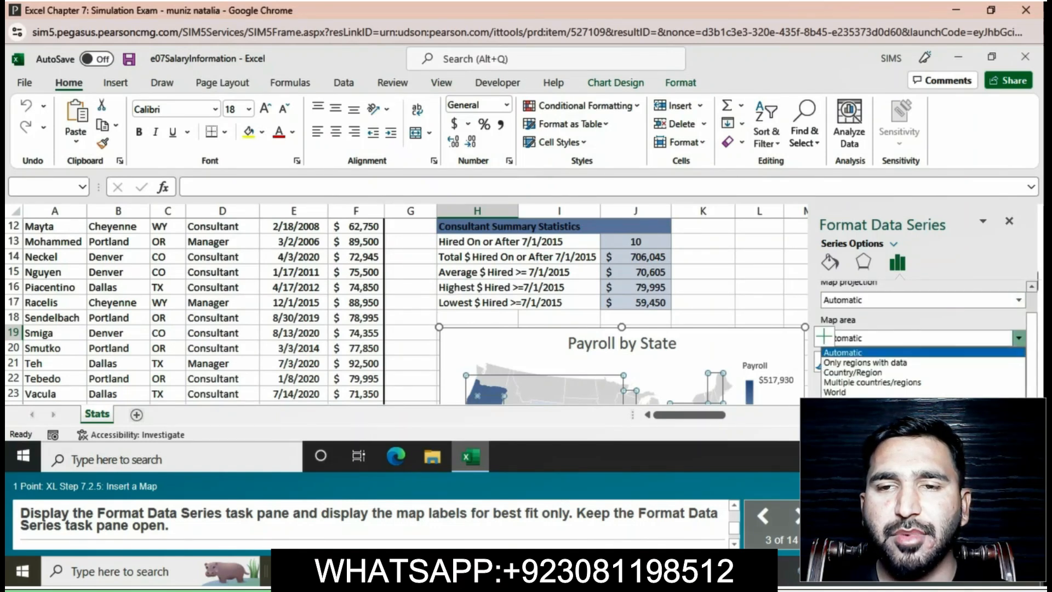
left_click(1018, 338)
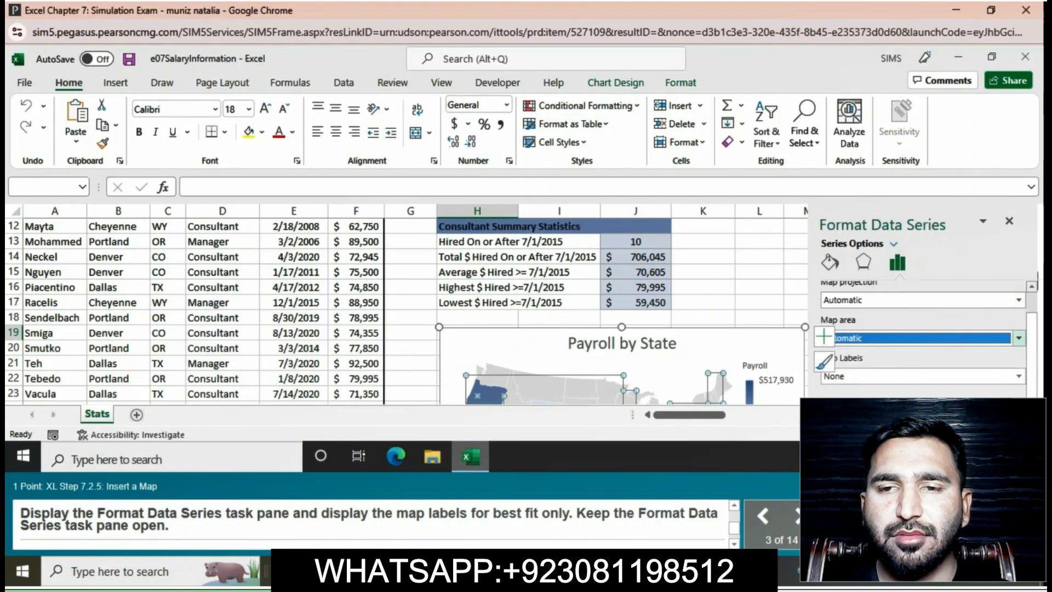
left_click(1019, 376)
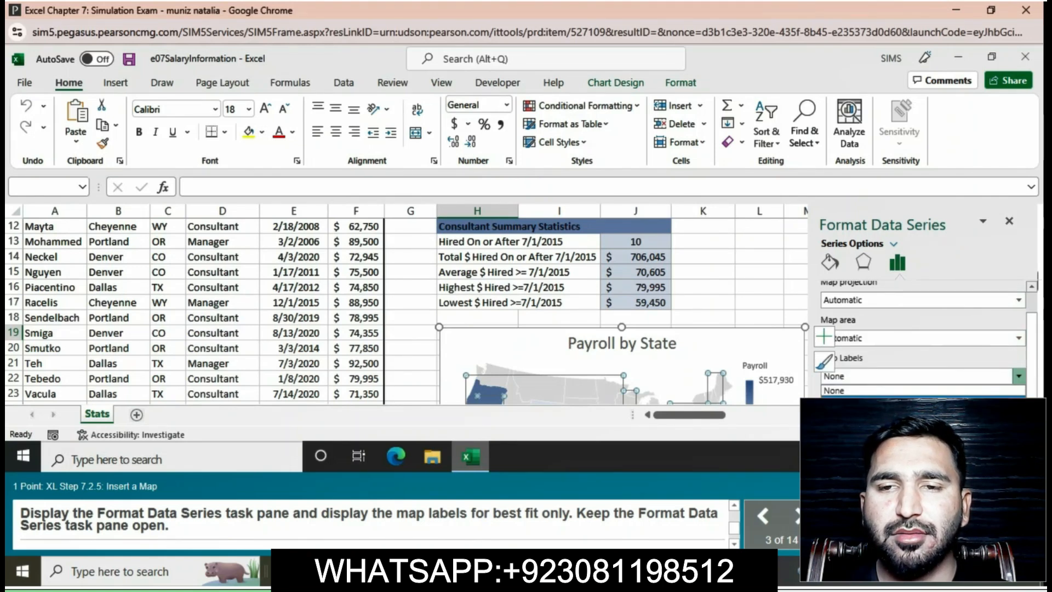
left_click(922, 400)
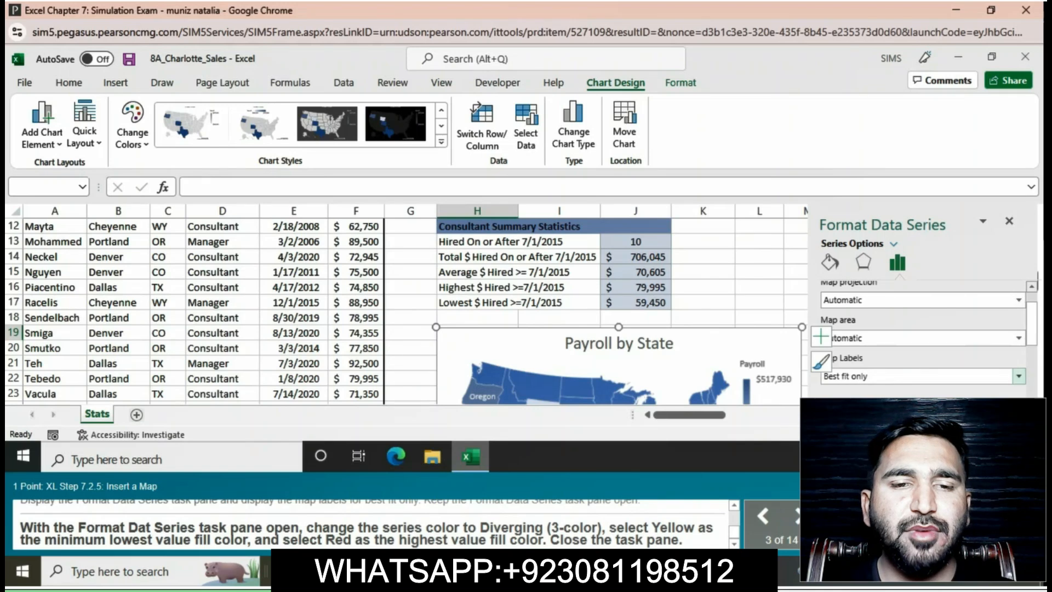
Change the map's series color to Diverging (3-color).
scroll(926, 337, "down", 3)
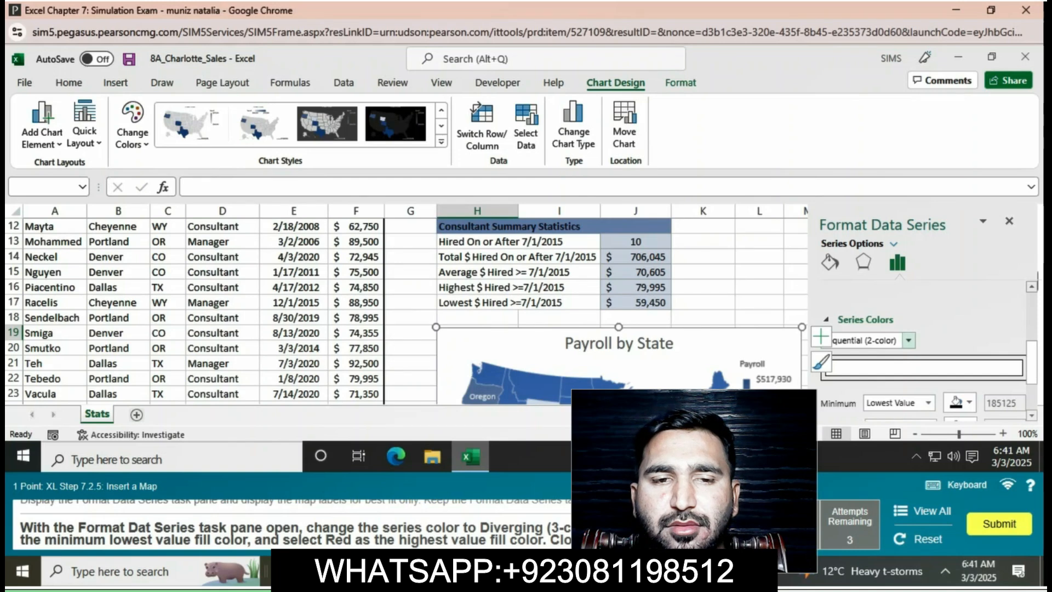
left_click(909, 340)
left_click(858, 367)
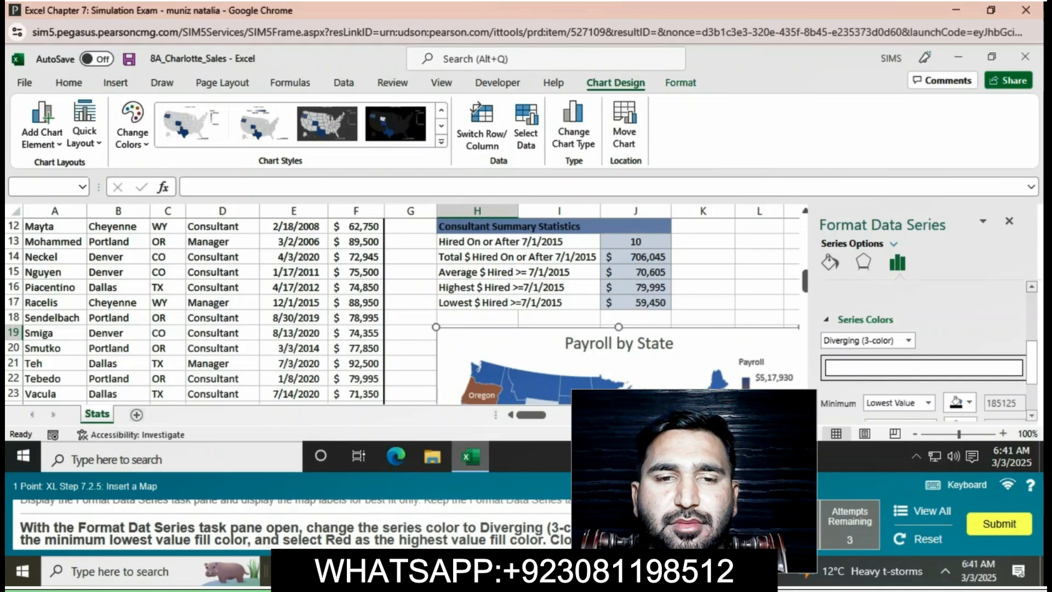
Set the map's minimum lowest value fill to Yellow and maximum highest value fill to Red, and close the Format Data Series pane.
scroll(926, 340, "down", 2)
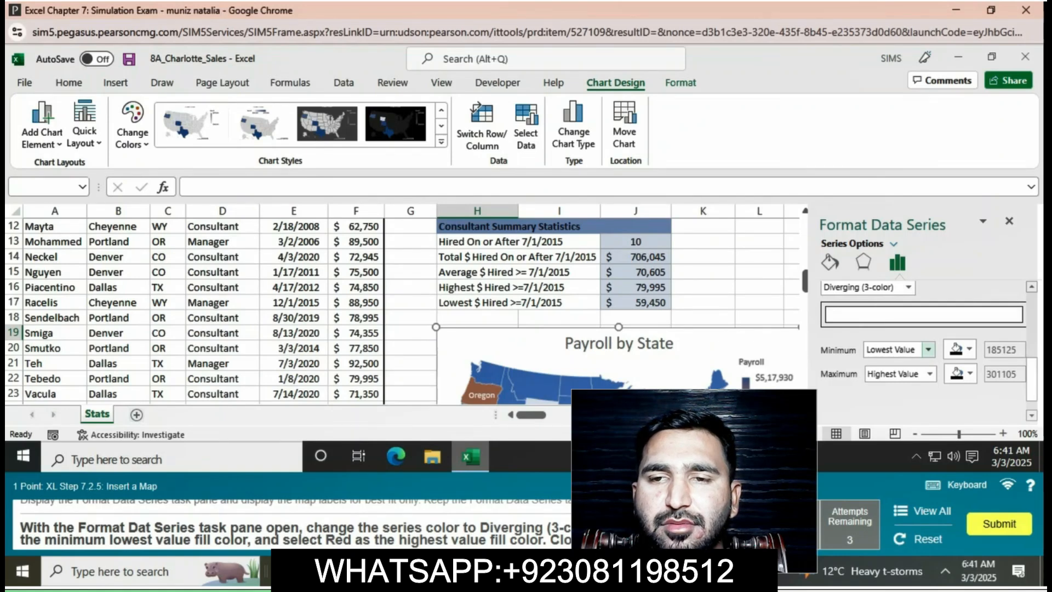
left_click(968, 348)
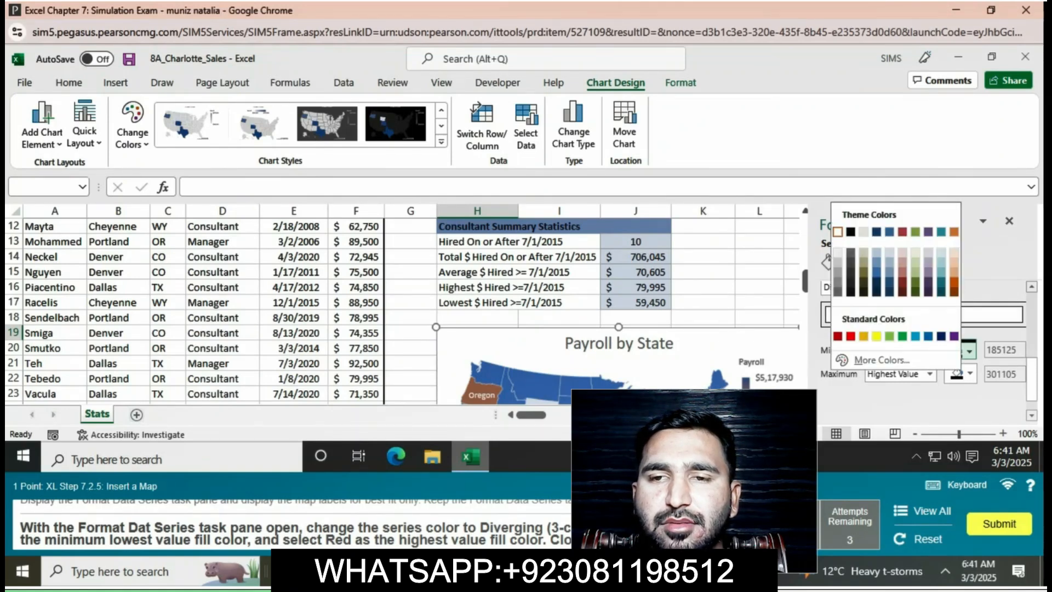
left_click(876, 335)
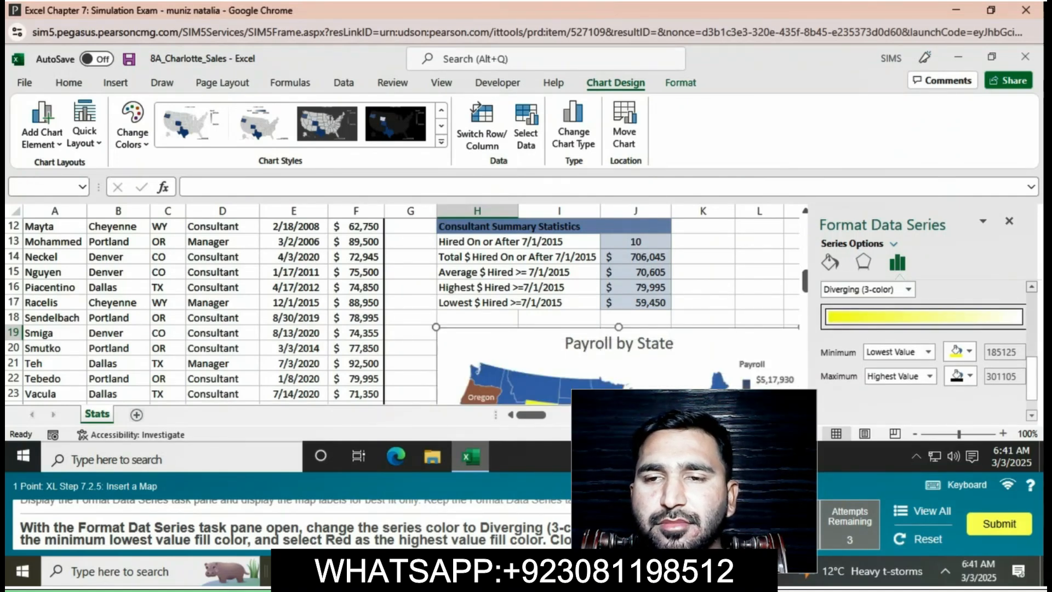
left_click(970, 377)
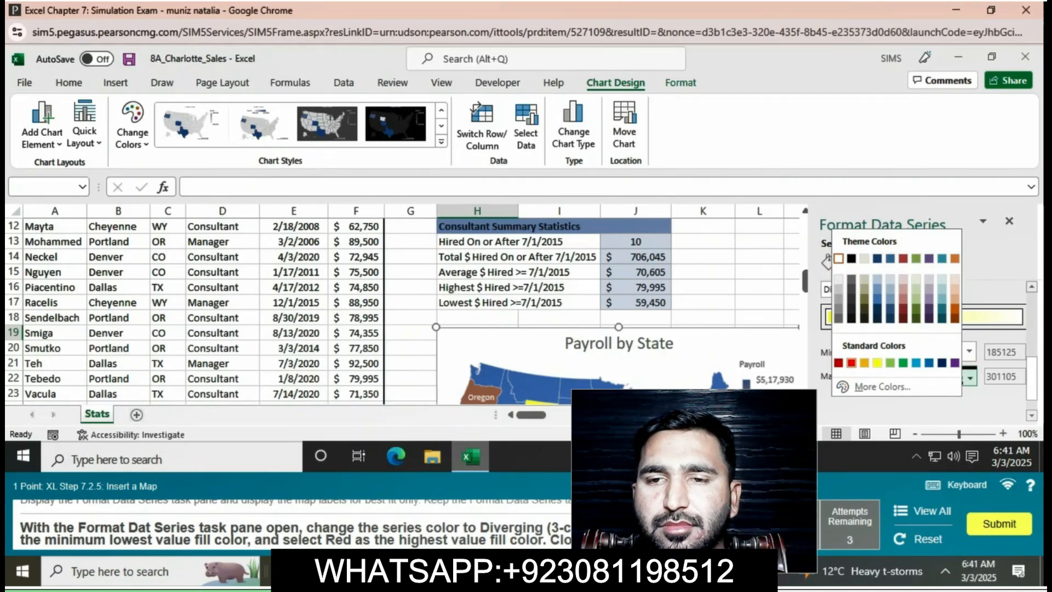
left_click(852, 363)
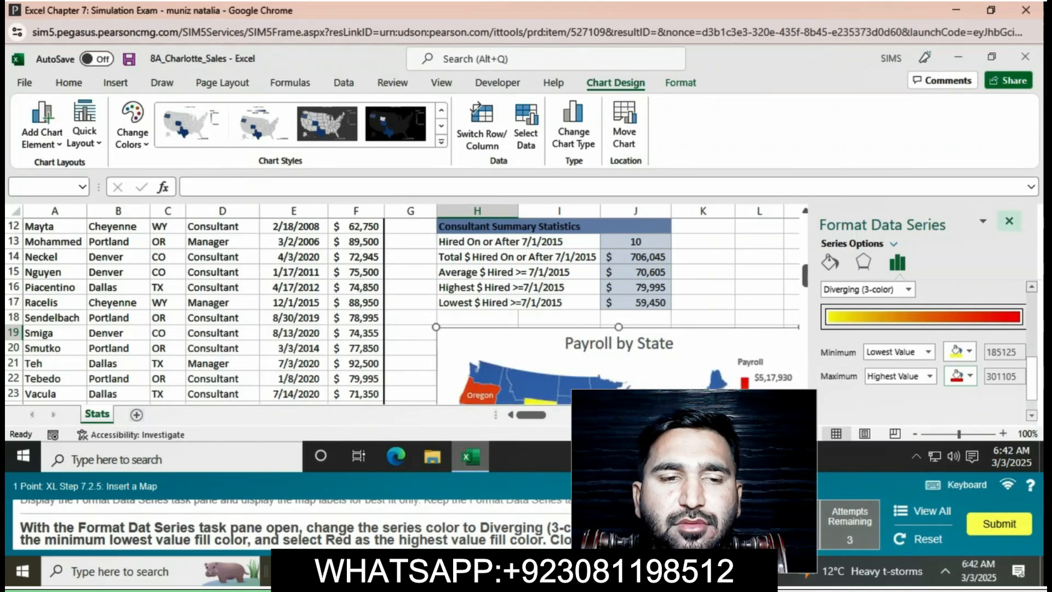
left_click(1008, 221)
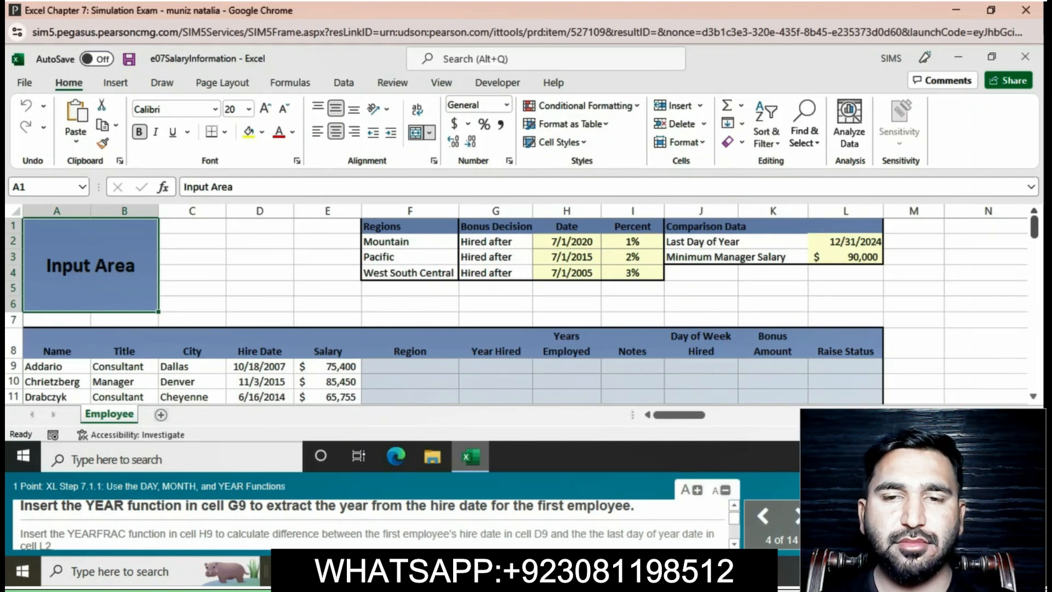
Enter the formula =YEAR(D9) in cell G9 to extract the first employee's year hired.
left_click(495, 366)
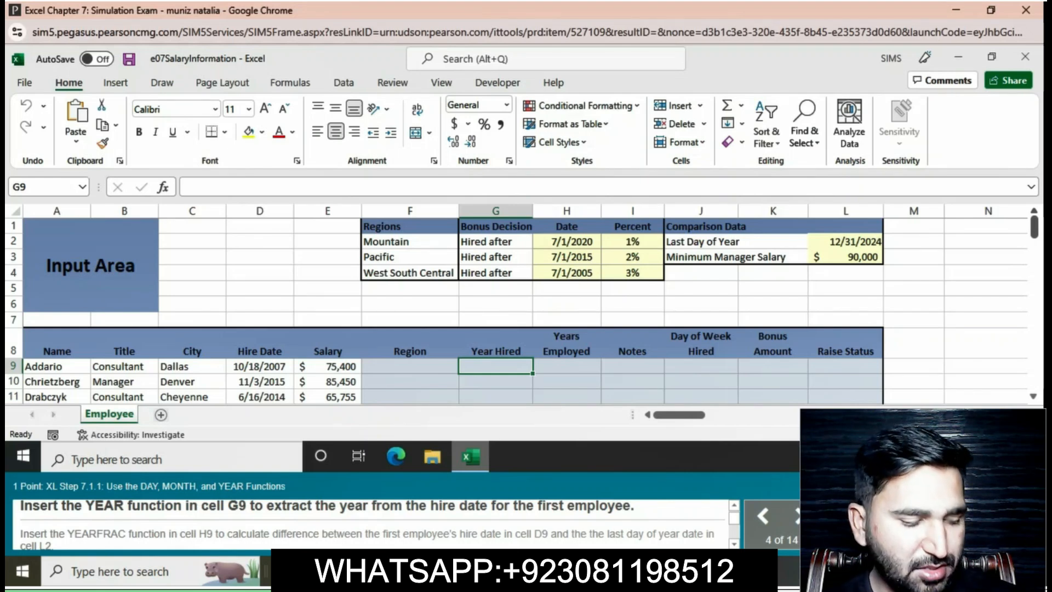
type("=")
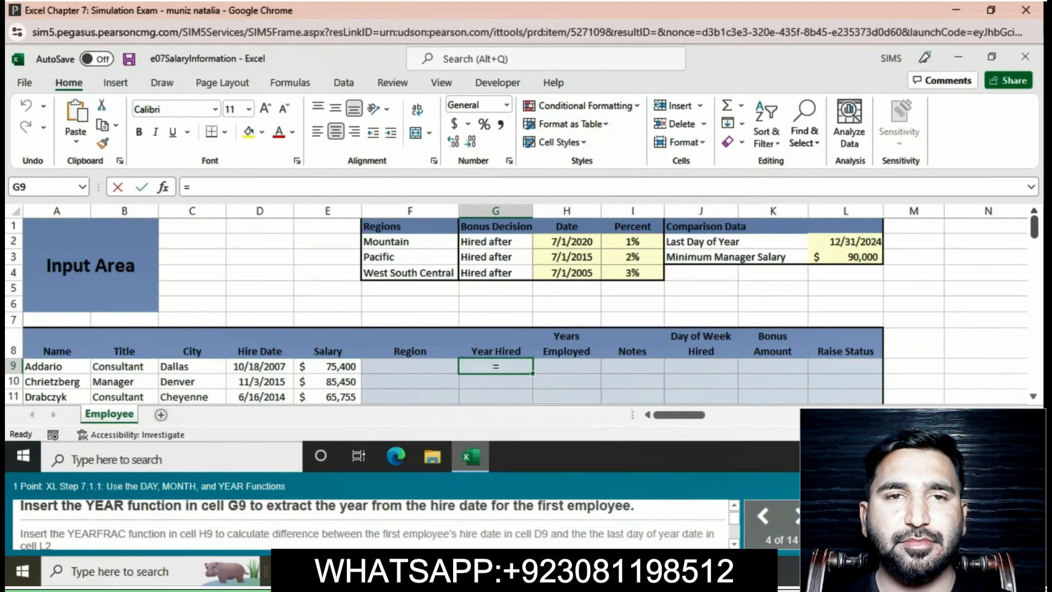
type("Y")
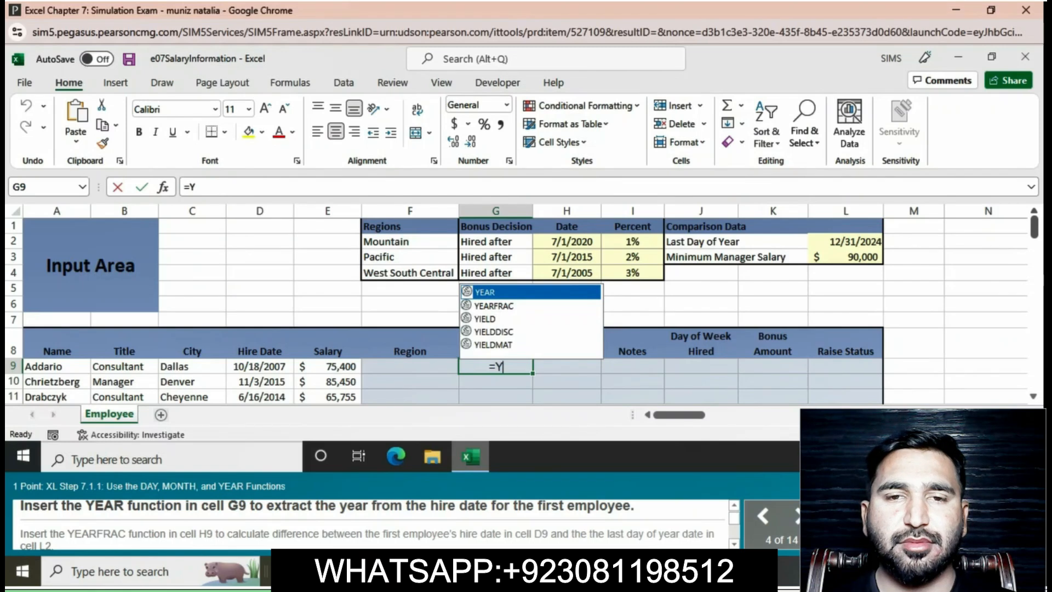
type("E")
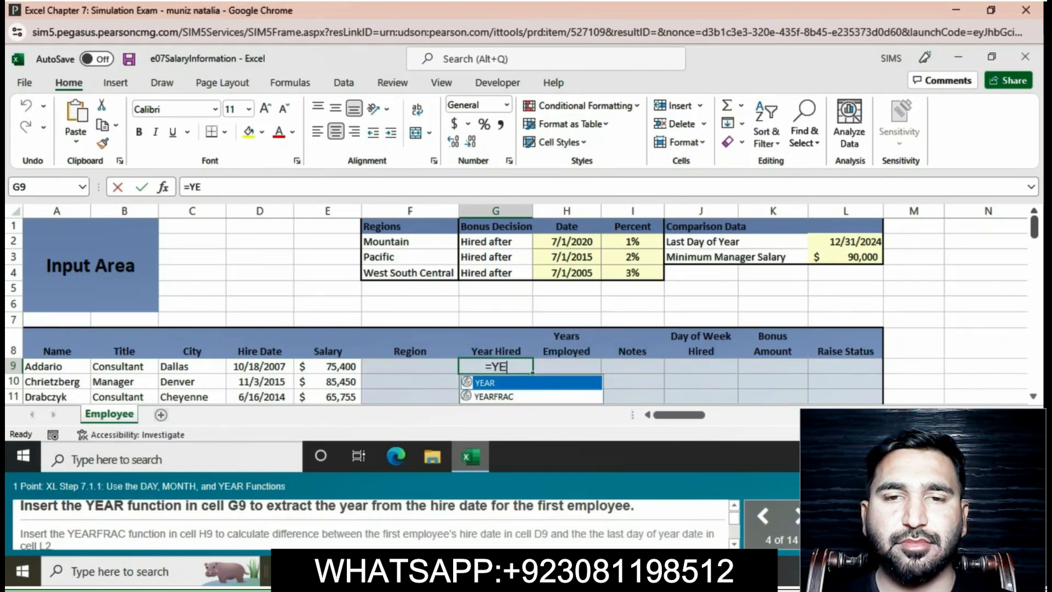
type("AR")
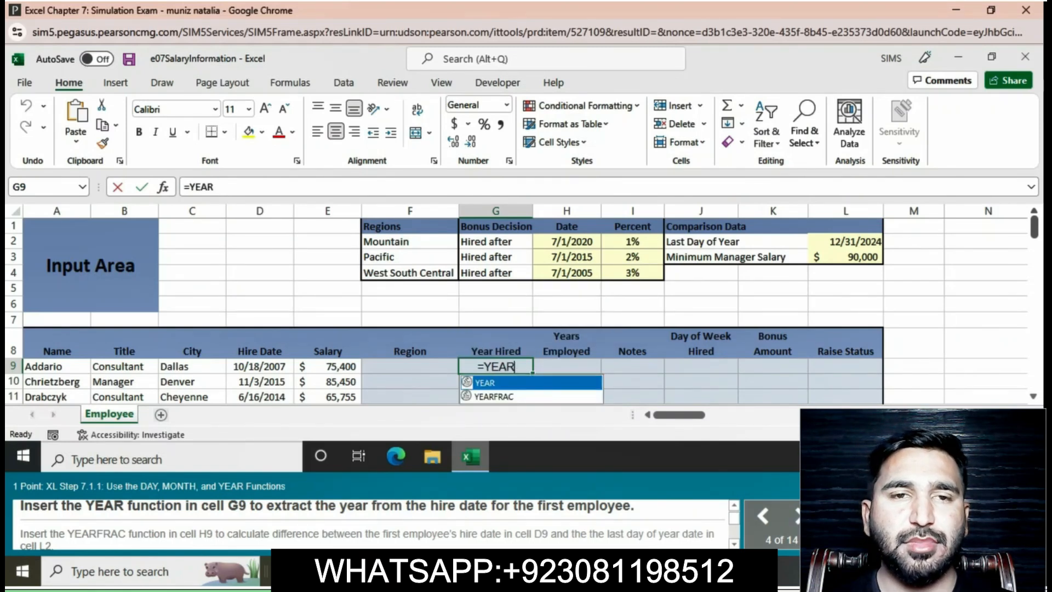
type("(")
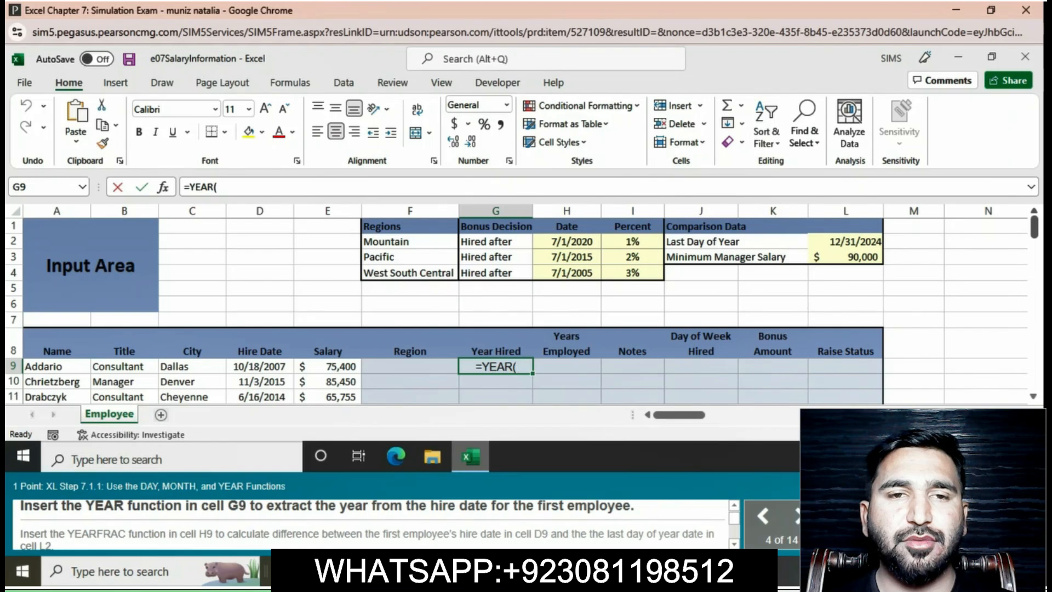
type("D9")
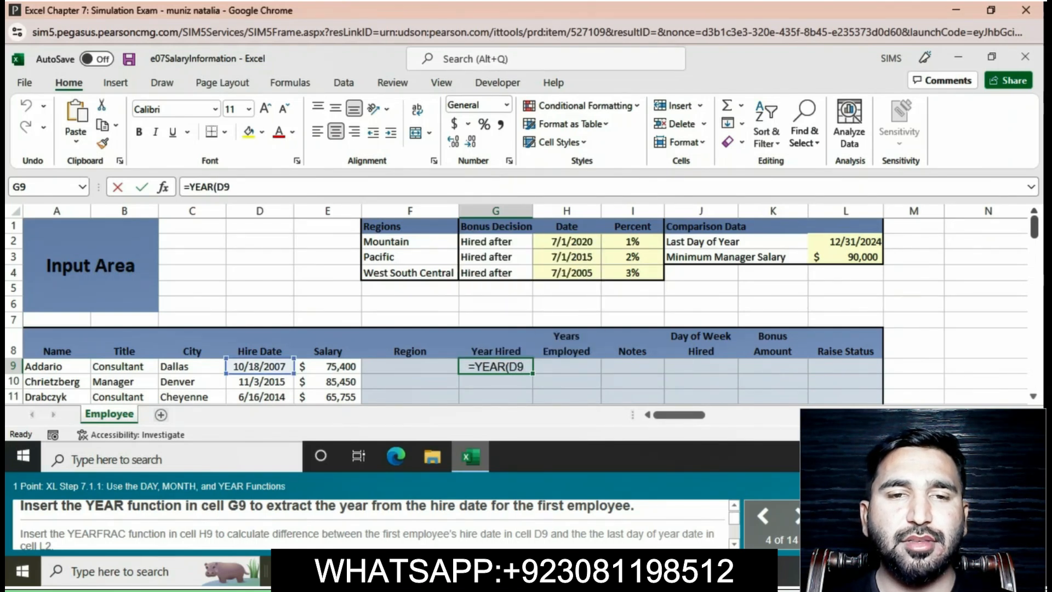
type(")")
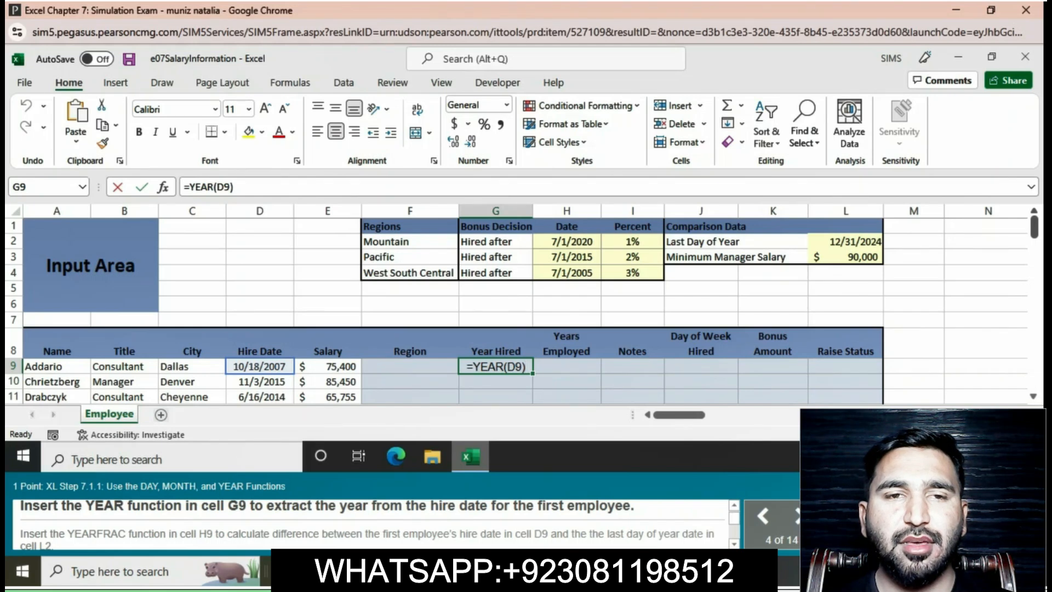
key("Return")
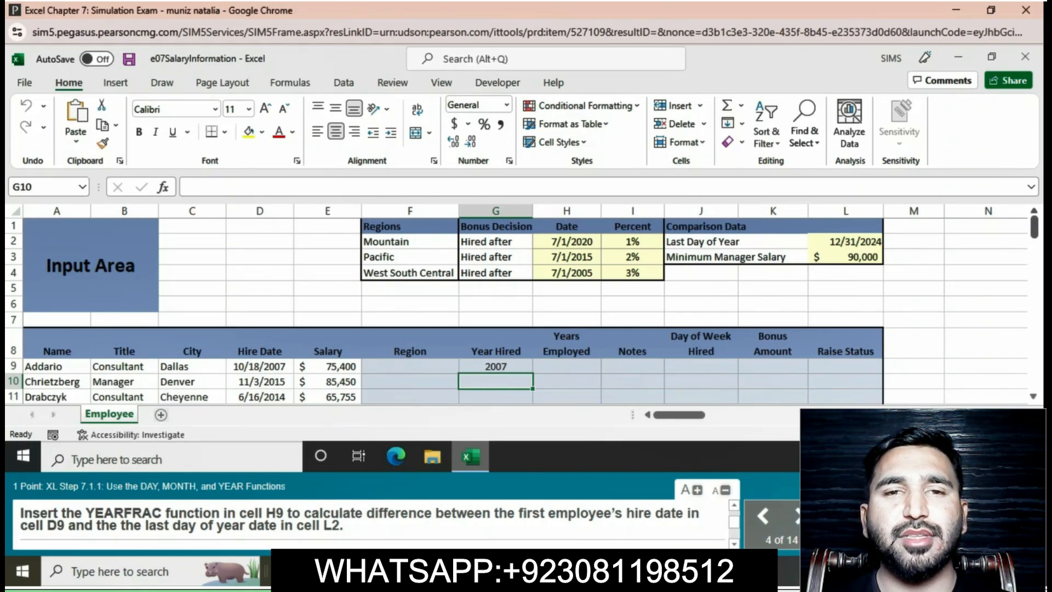
Enter the formula =YEARFRAC(D9,L$2) in cell H9 to calculate the first employee's years employed.
left_click(566, 366)
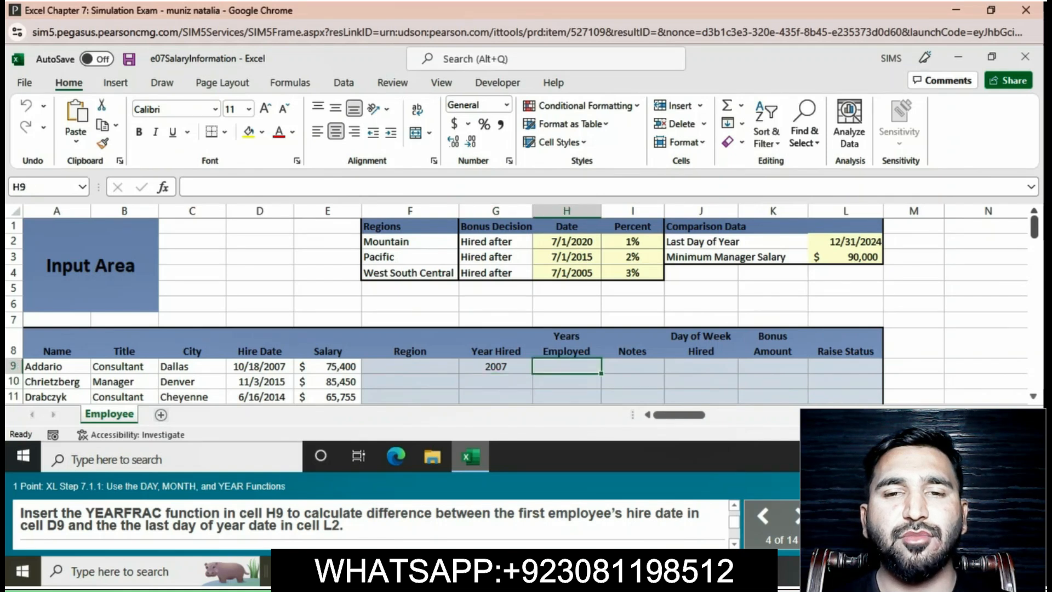
type("=Y")
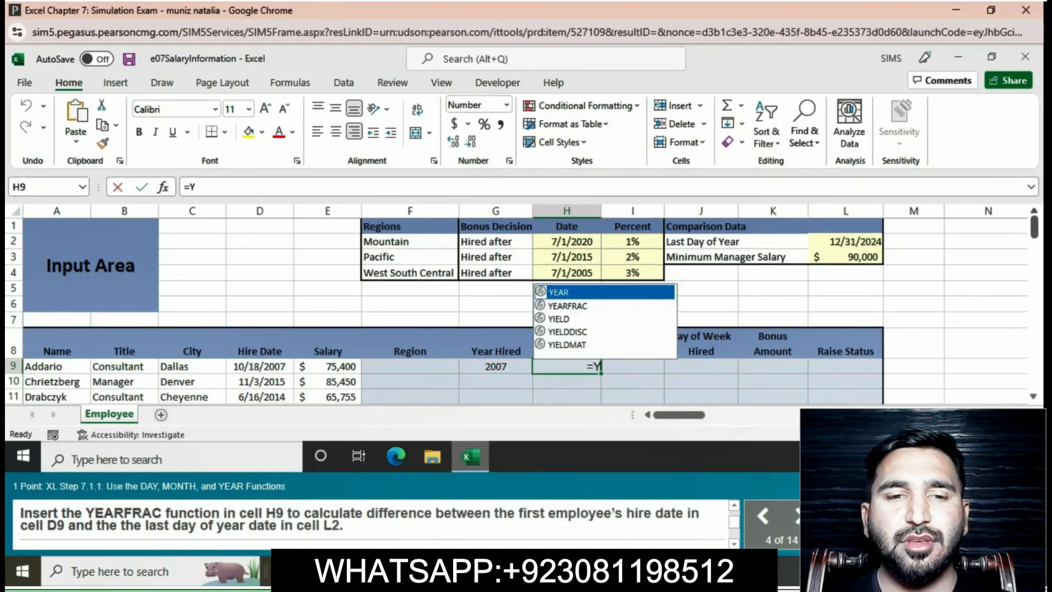
type("EA")
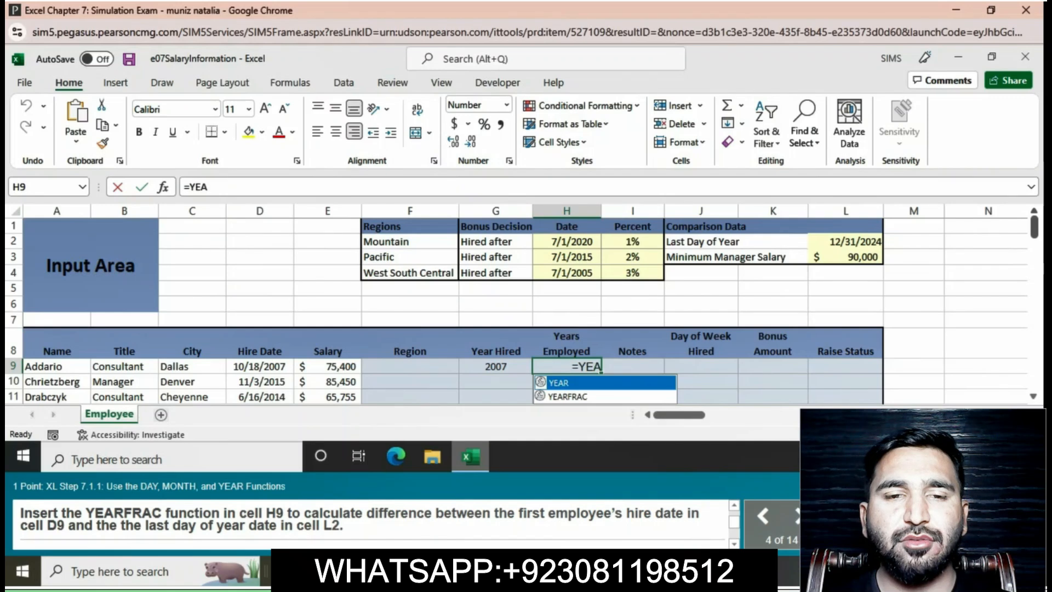
type("R")
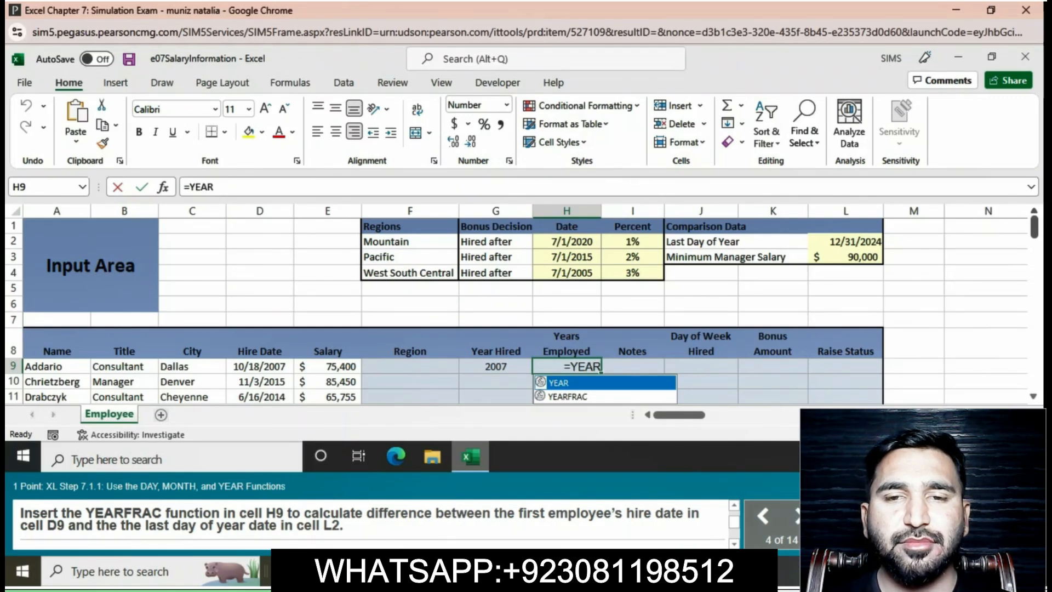
type("F")
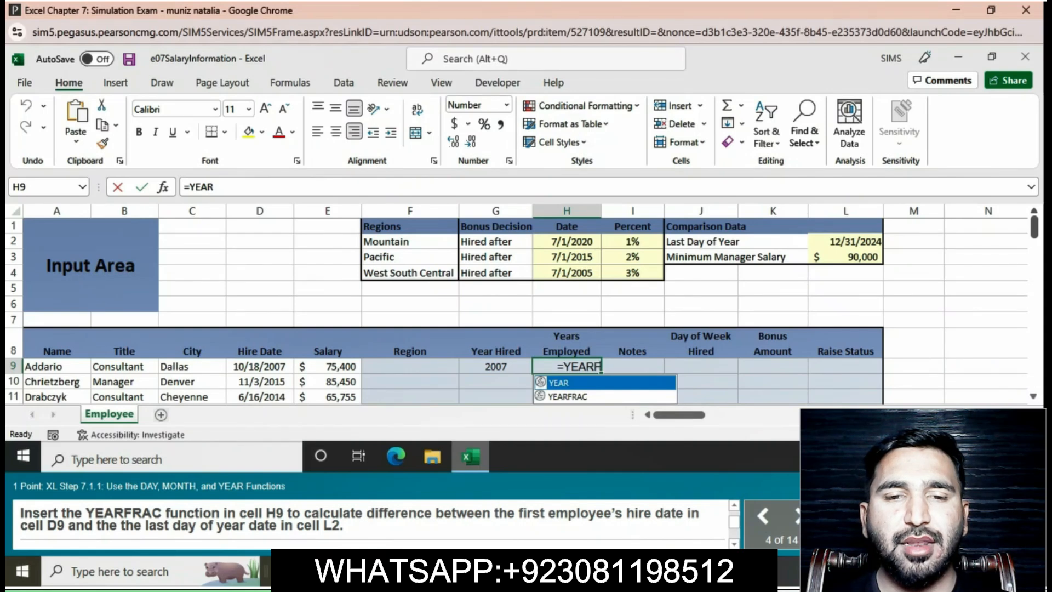
type("RAC")
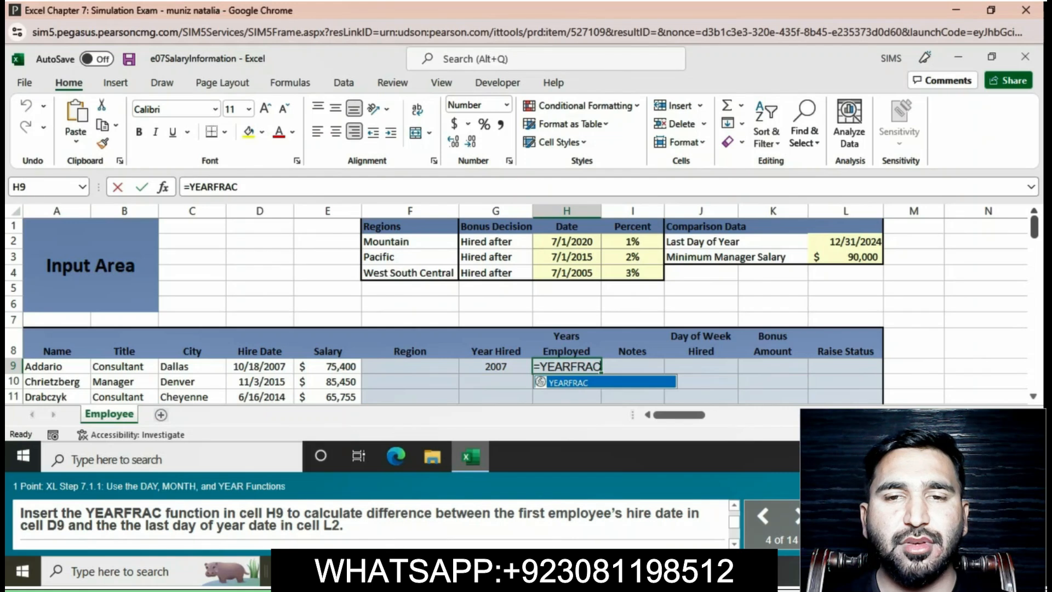
type("(")
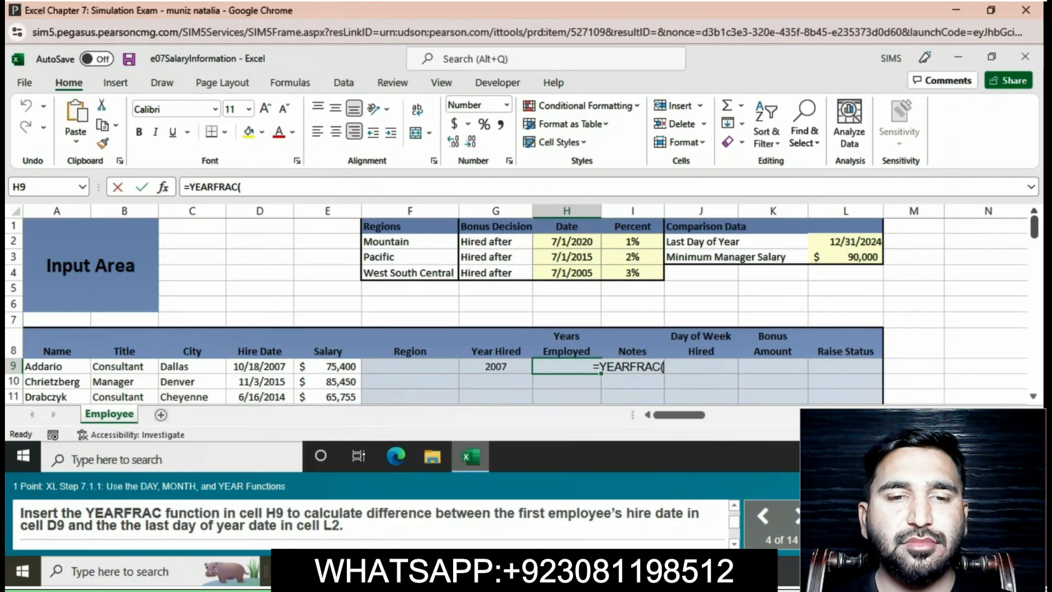
type("D9")
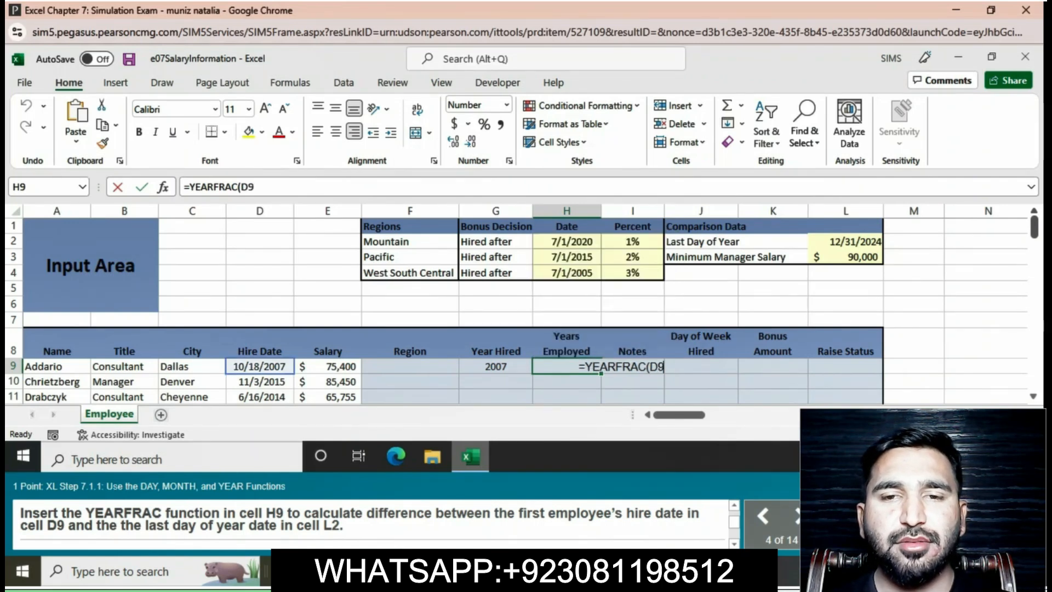
type(",")
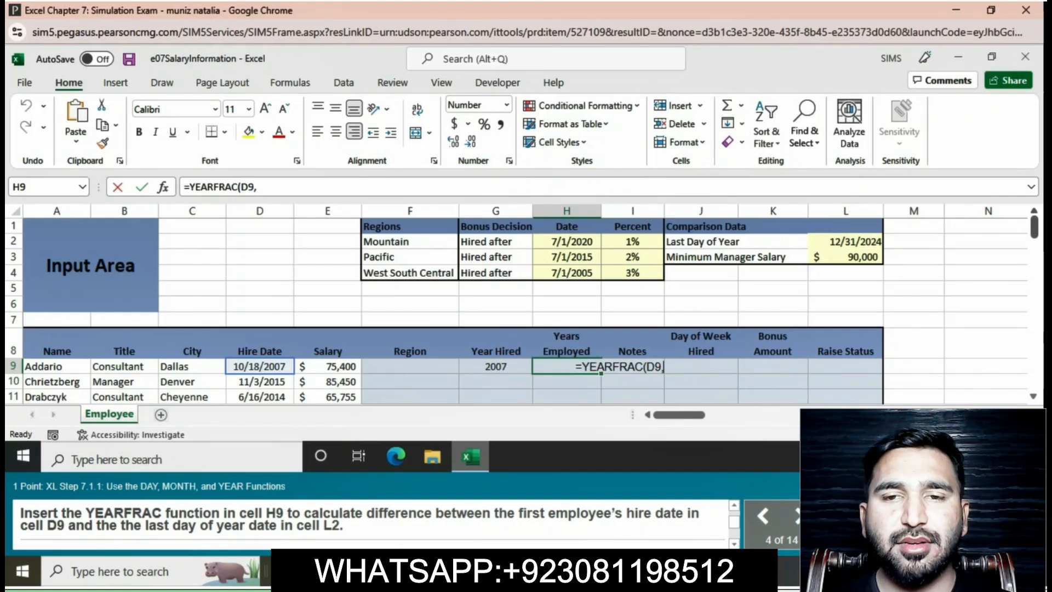
type("L")
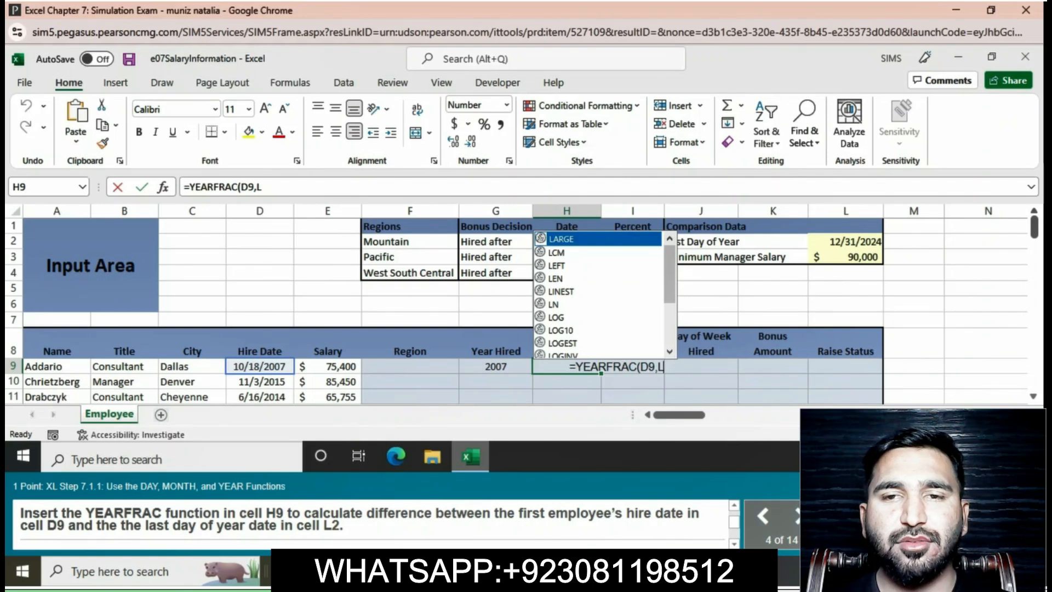
type("$")
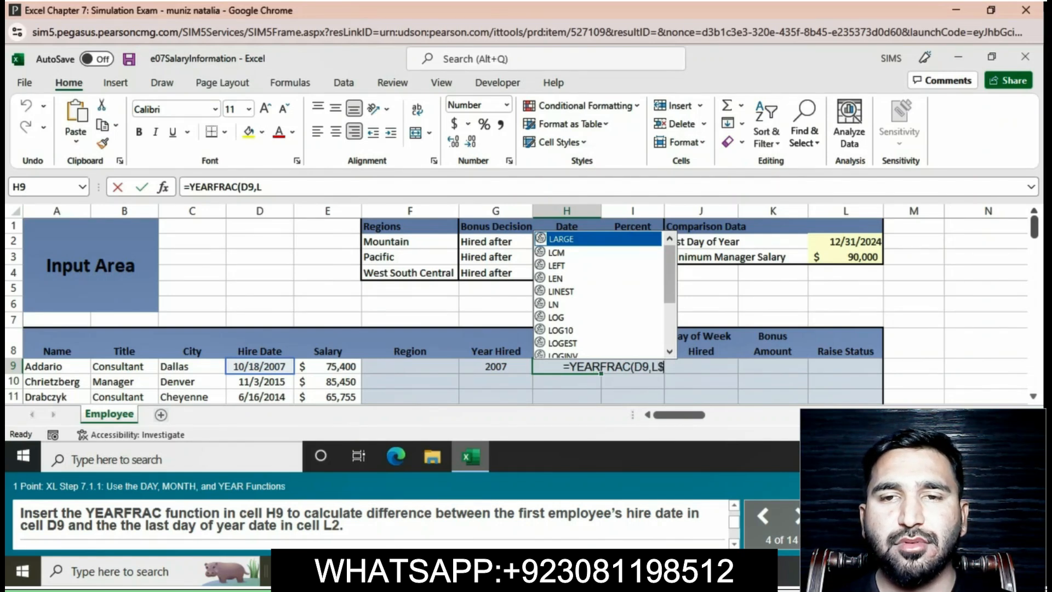
type("2")
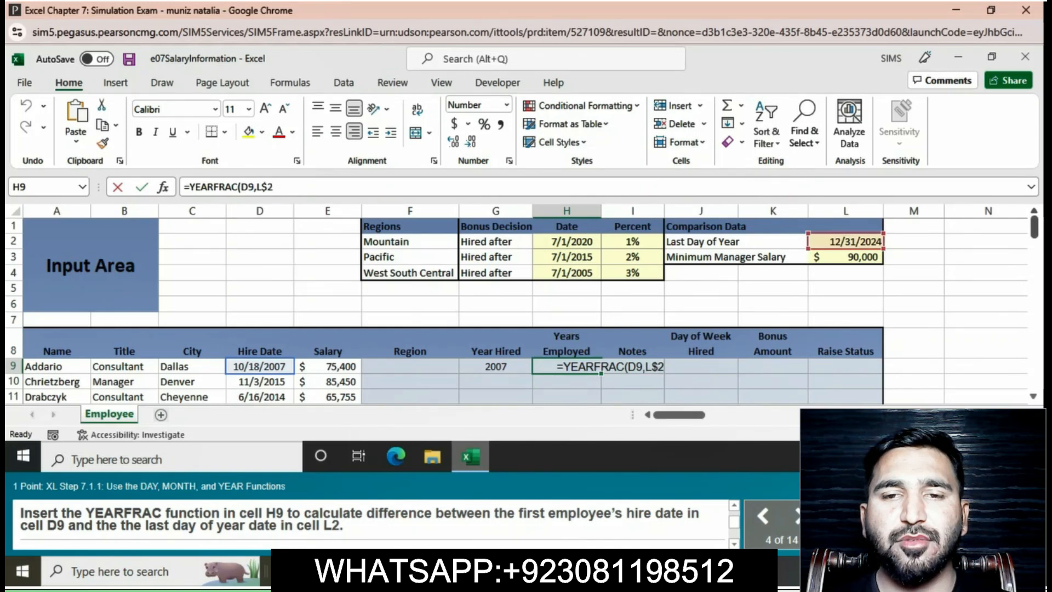
type(")")
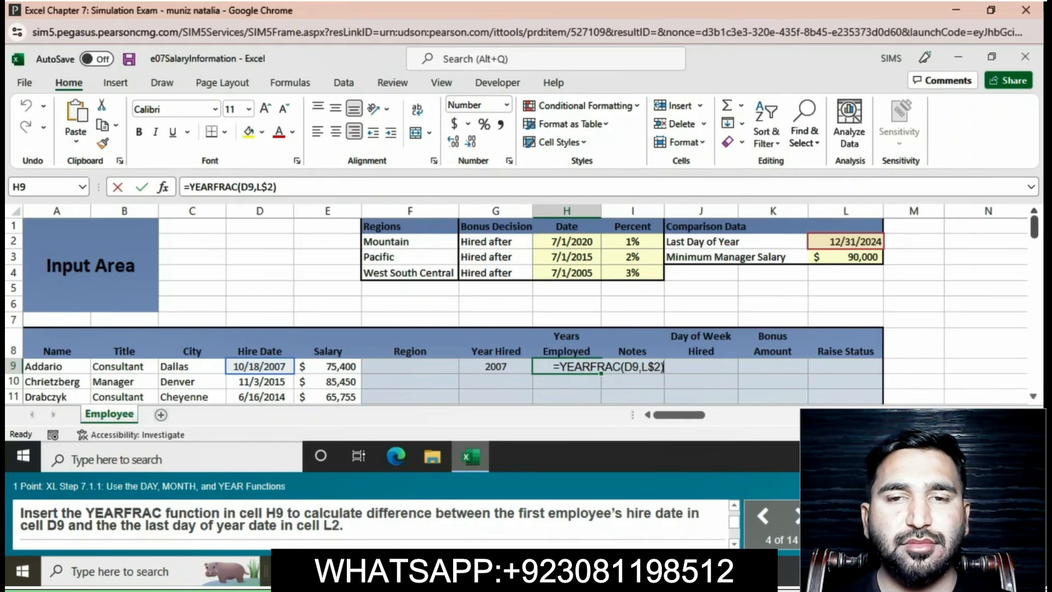
key("Return")
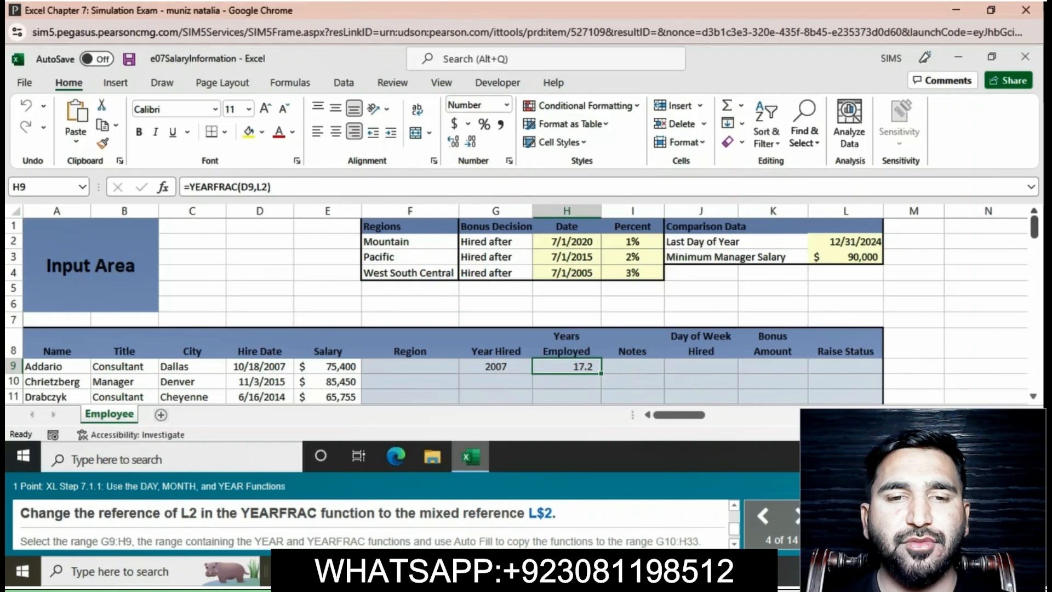
Change the L2 reference in cell H9's YEARFRAC function to the mixed reference L$2.
left_click(267, 187)
key("Left")
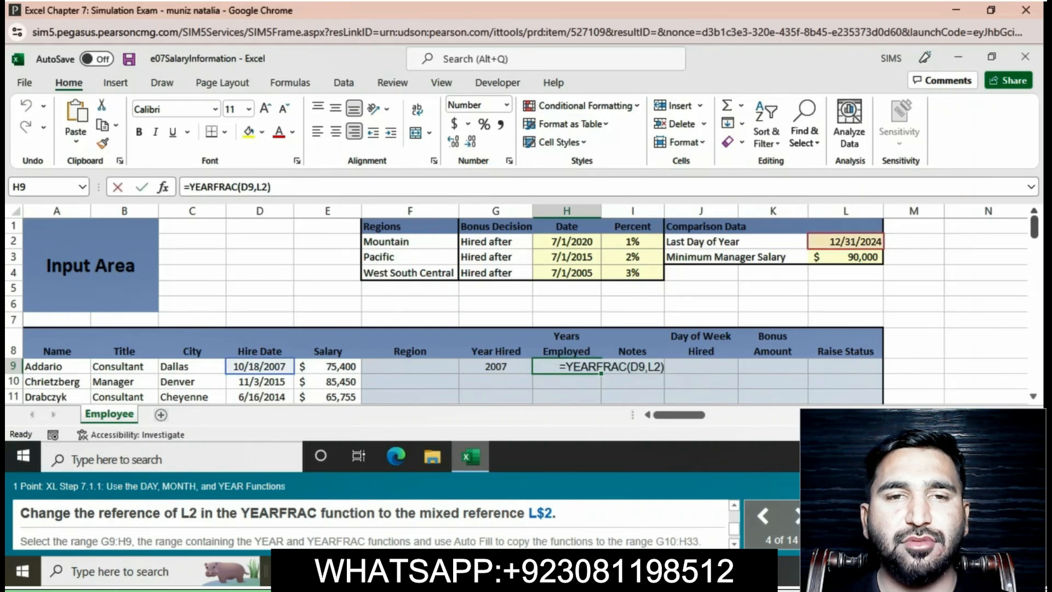
type("$")
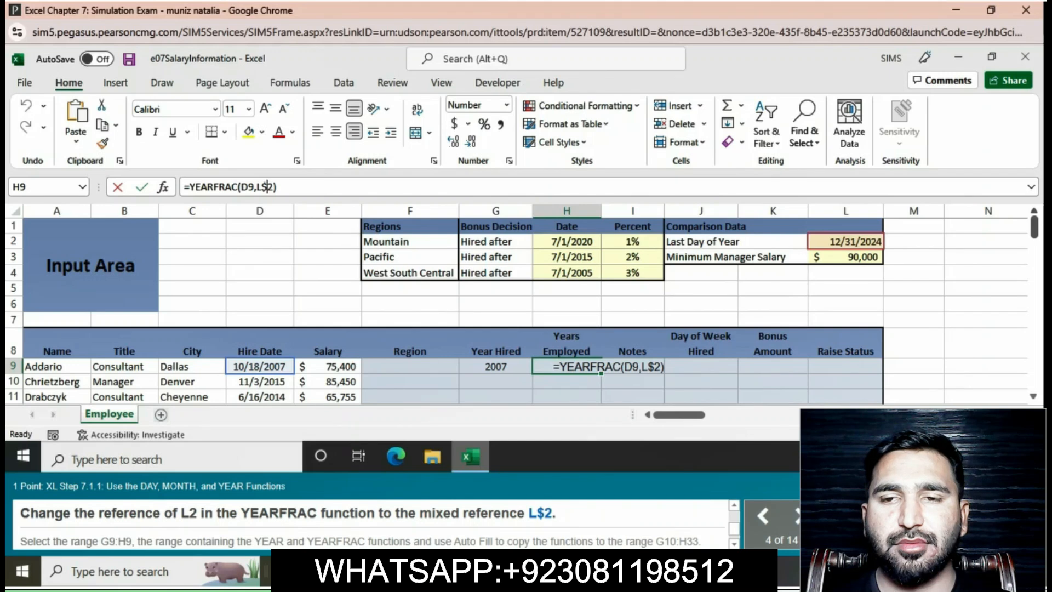
key("Return")
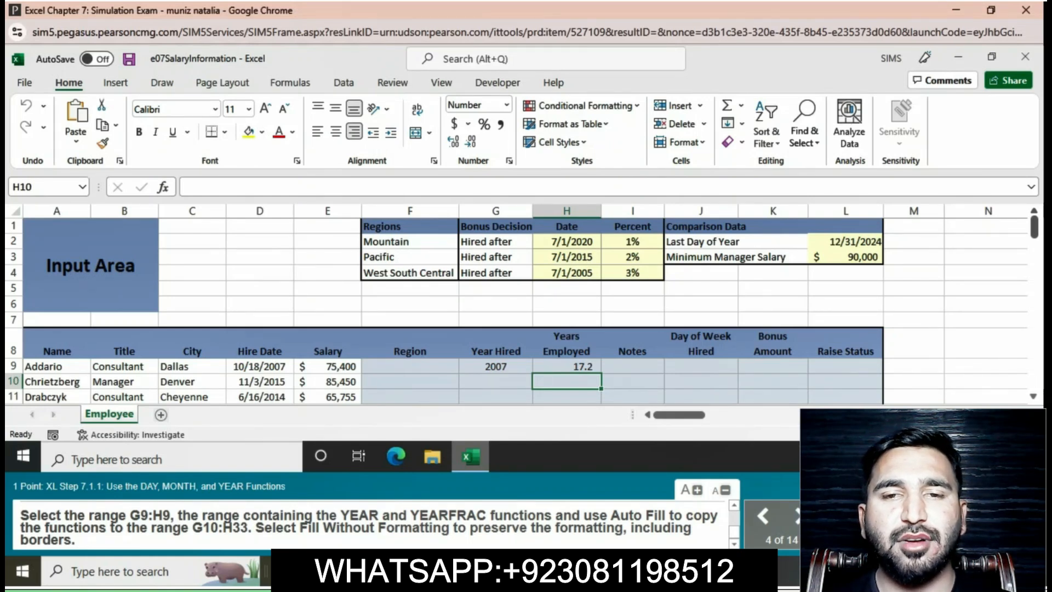
Auto Fill the functions in G9:H9 down to the range G10:H33 using Fill Without Formatting.
left_click_drag(495, 367, 567, 367)
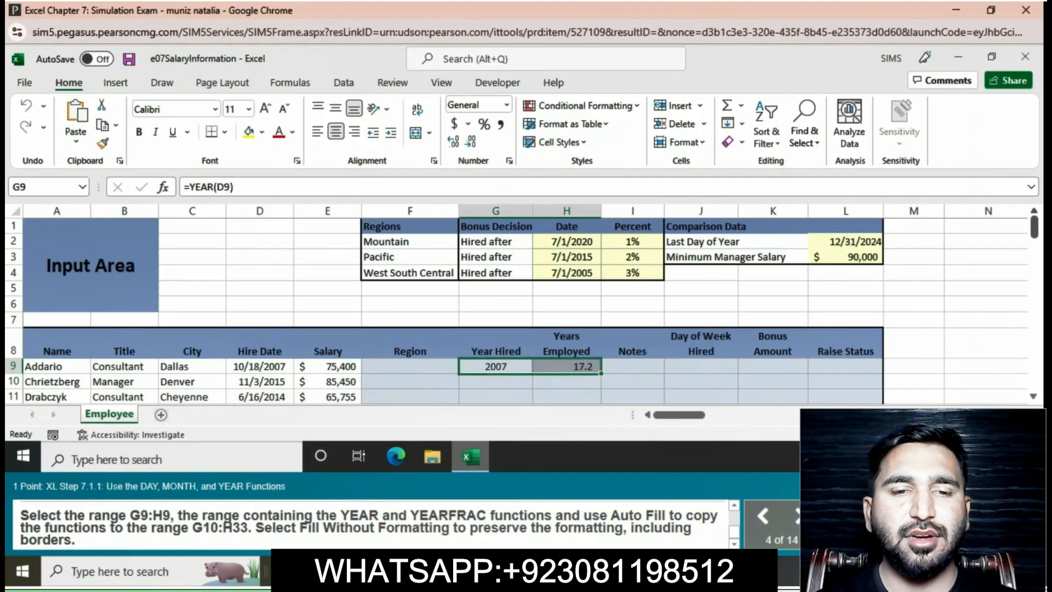
left_click_drag(601, 373, 601, 326)
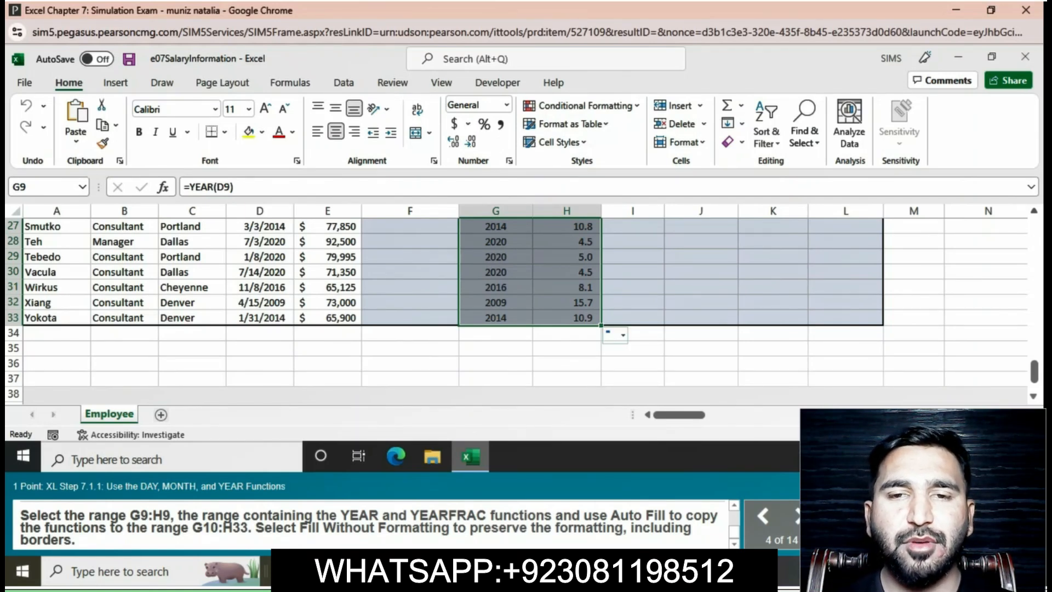
left_click(611, 335)
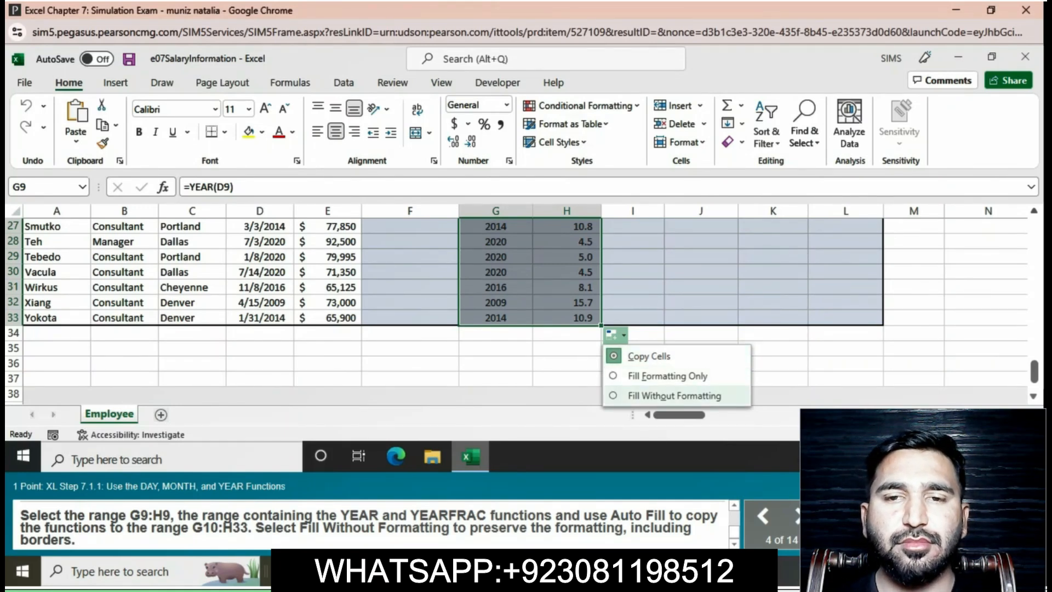
left_click(673, 395)
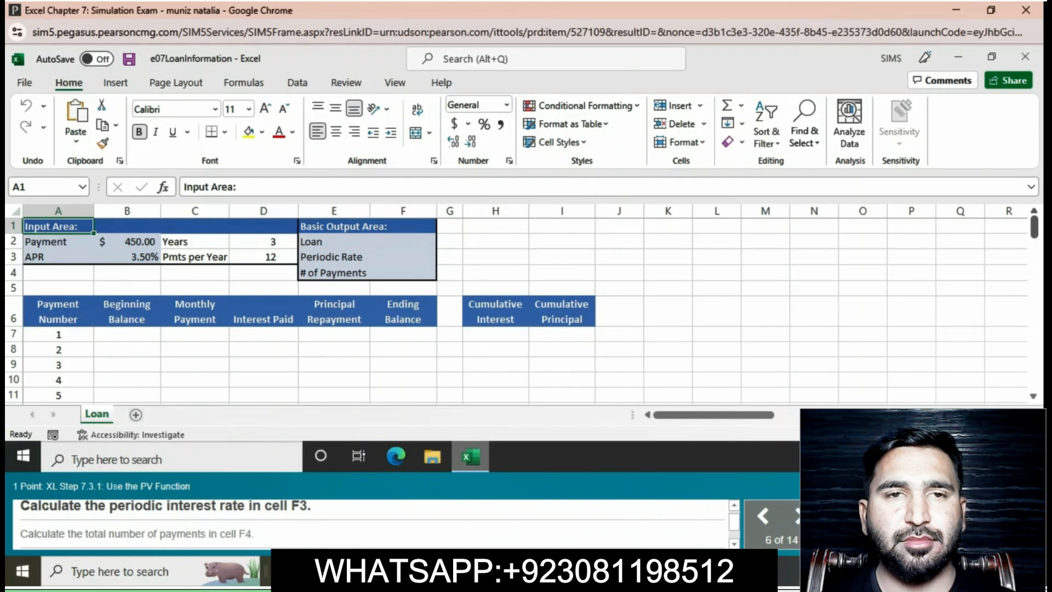
Enter the formula =B3/D3 in cell F3 to calculate the loan's periodic interest rate.
left_click(403, 257)
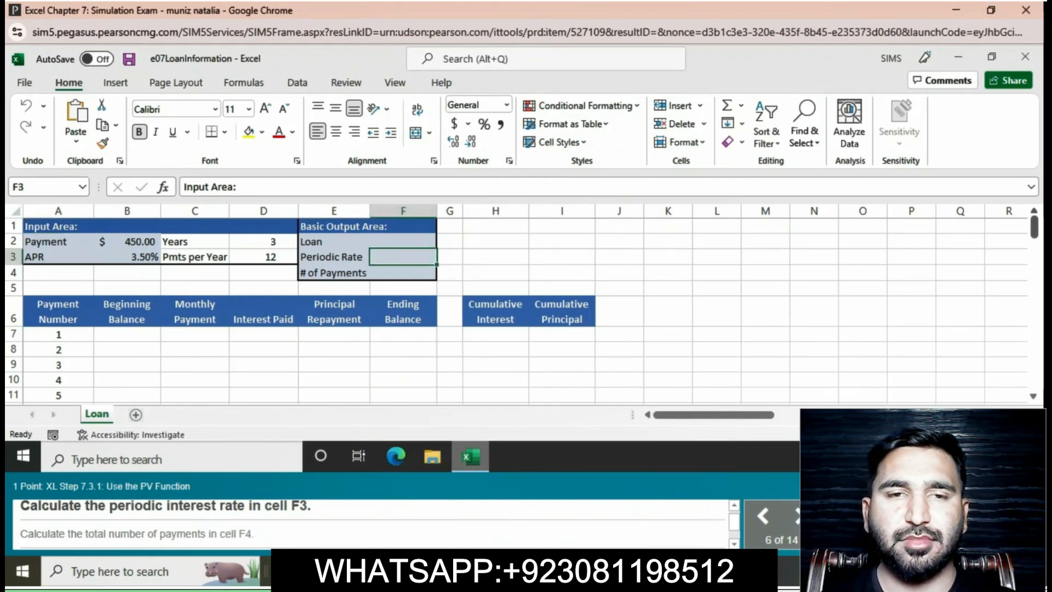
type("=")
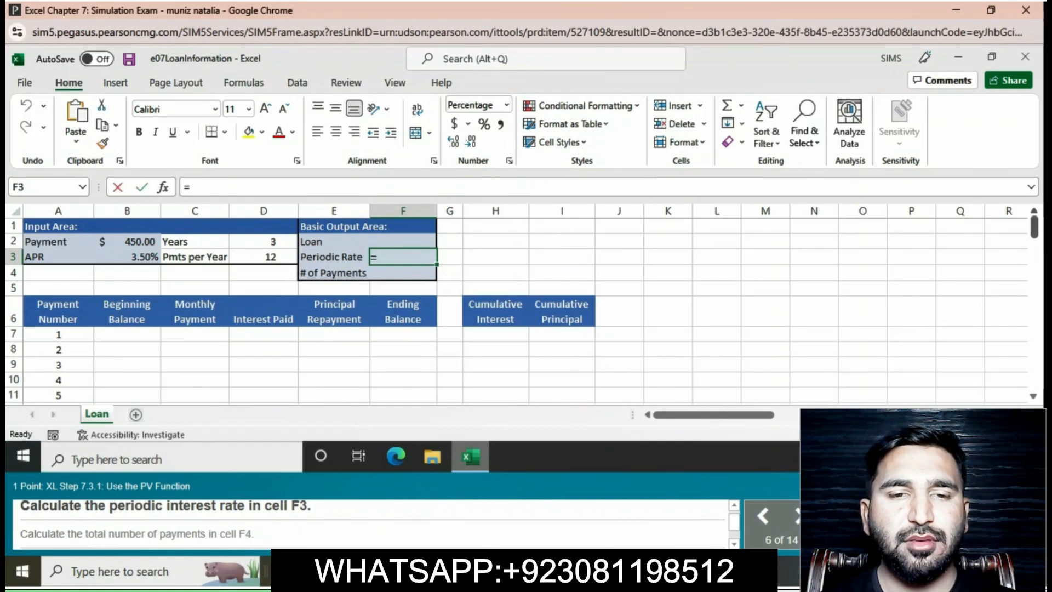
type("B3")
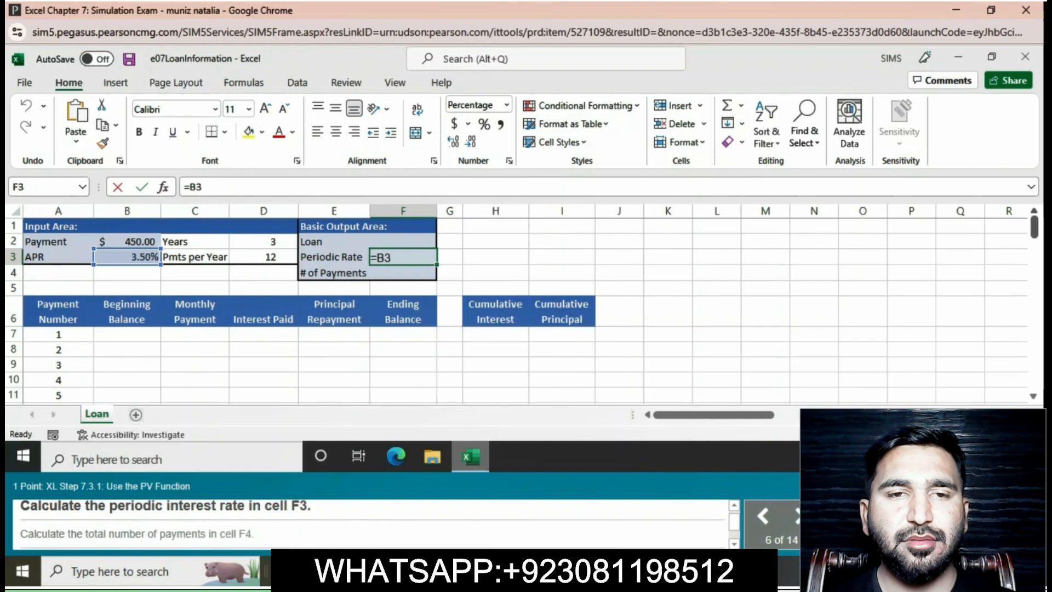
type("/")
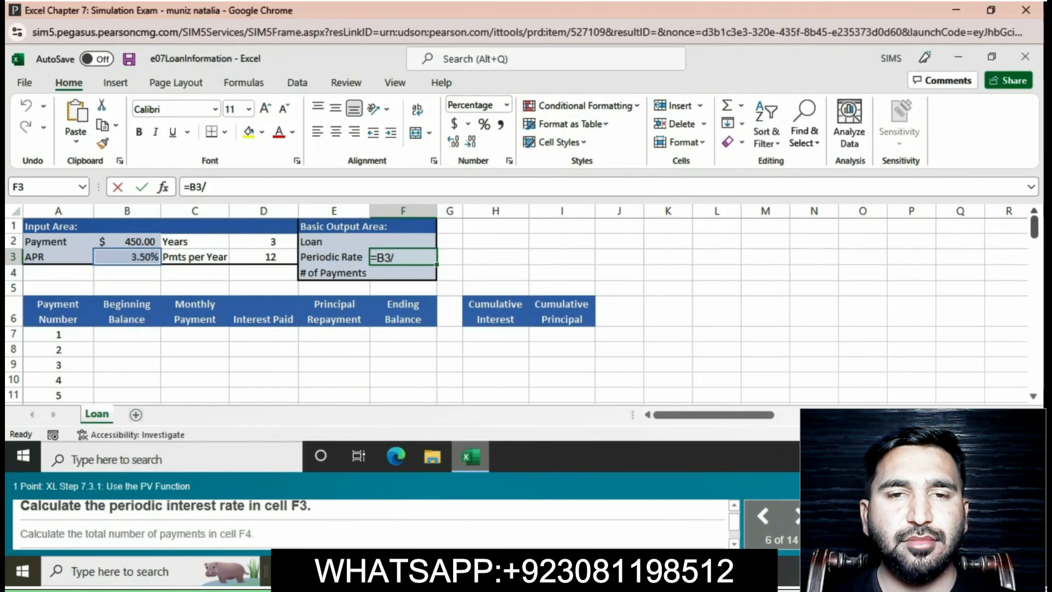
type("D3")
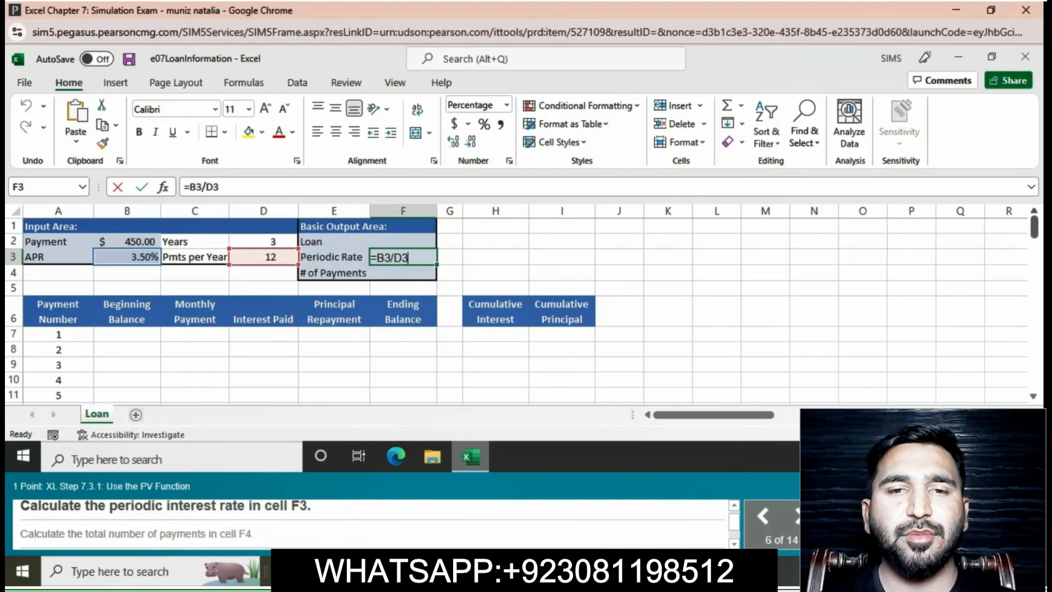
key("Return")
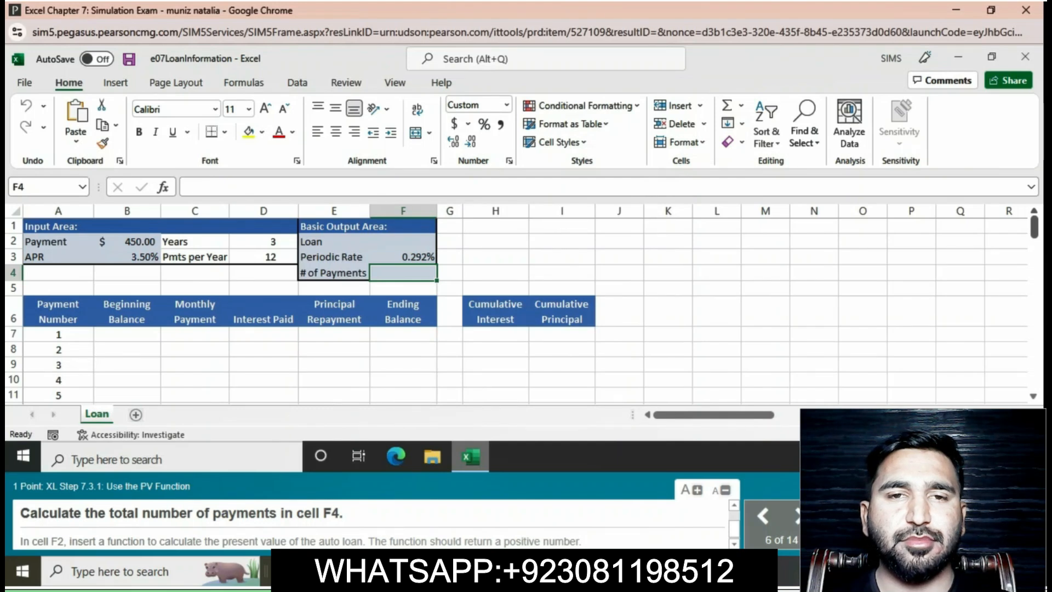
Enter the formula =D2*D3 in cell F4 to calculate the total number of payments.
type("=")
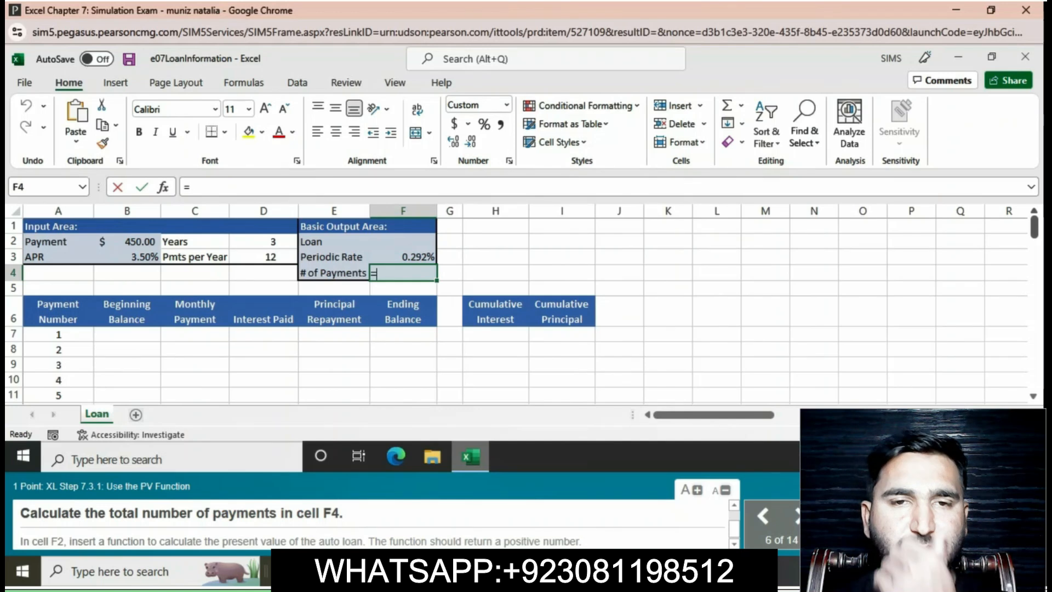
type("D2")
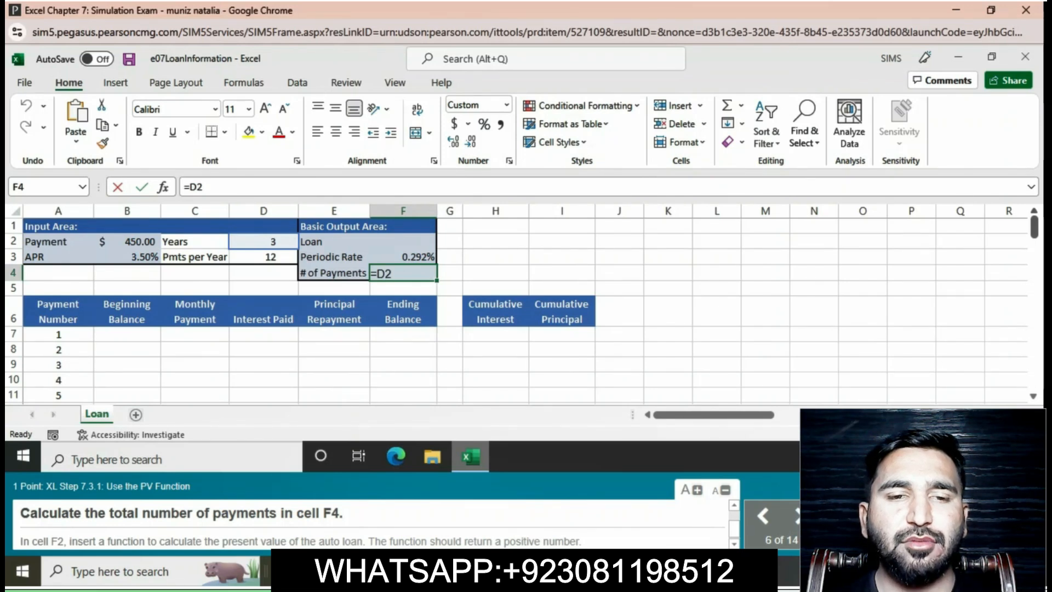
type("*")
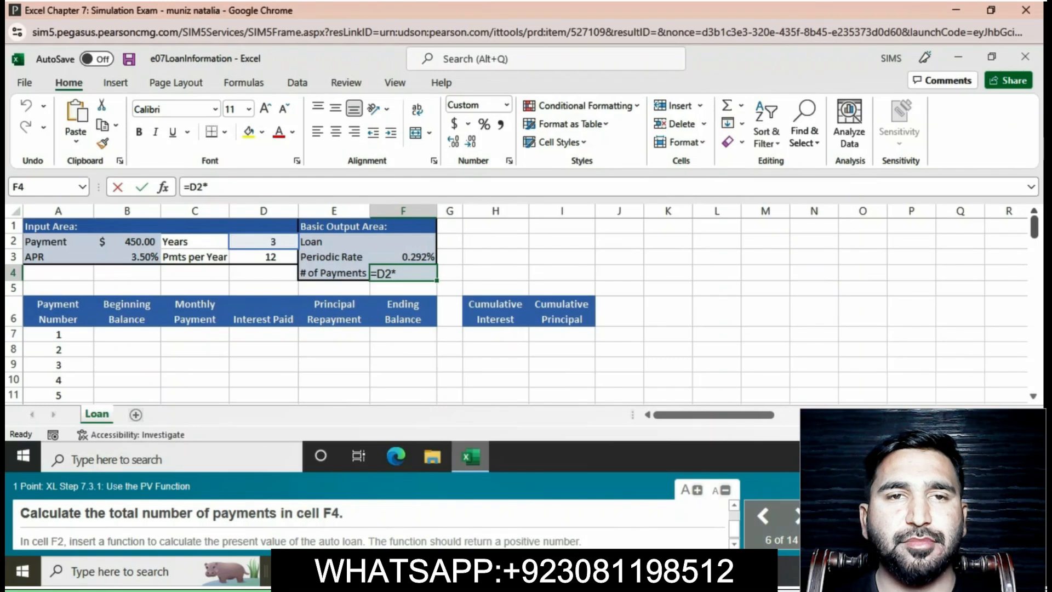
type("D")
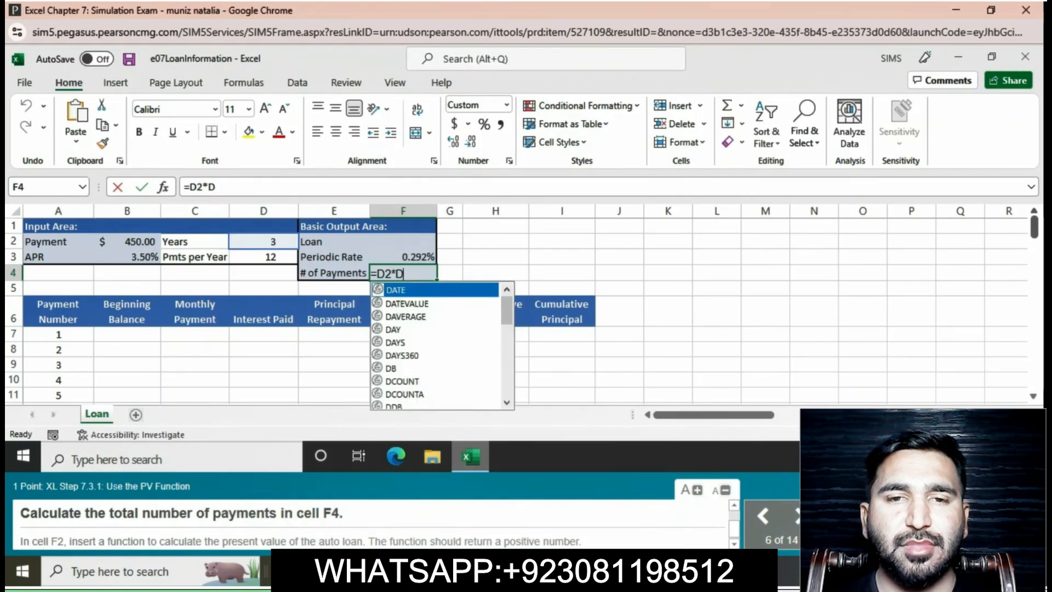
type("3")
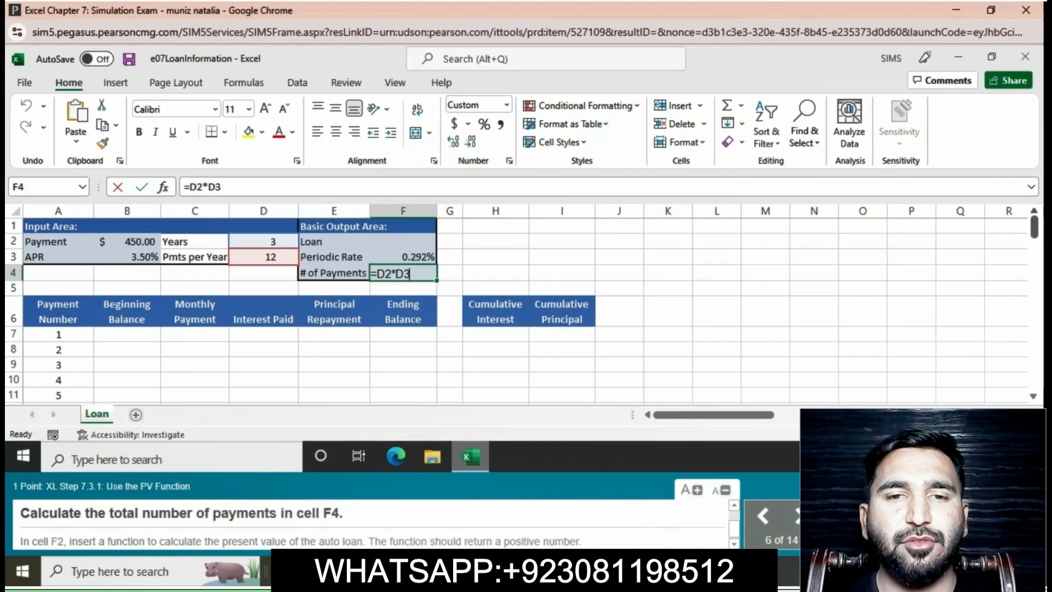
key("Return")
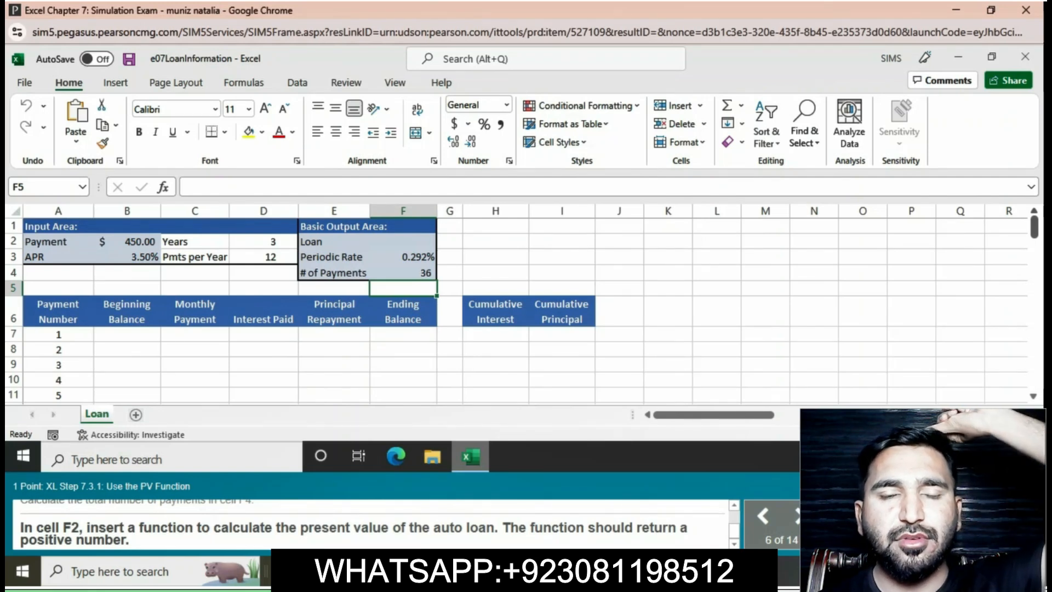
Enter the formula =PV(F3,F4,-B2) in cell F2 to calculate the present value of the auto loan.
left_click(404, 242)
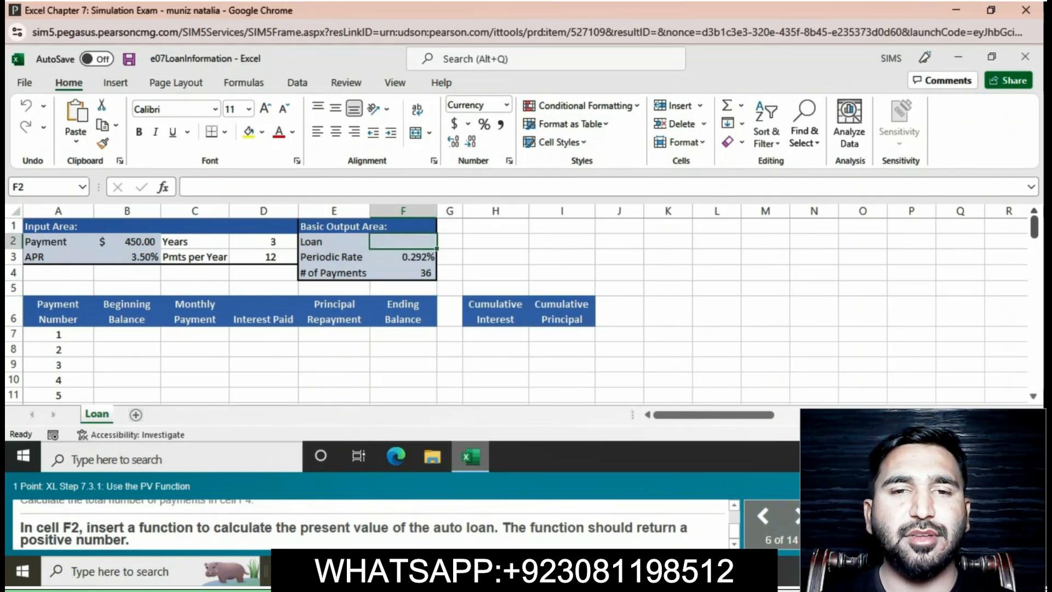
type("=")
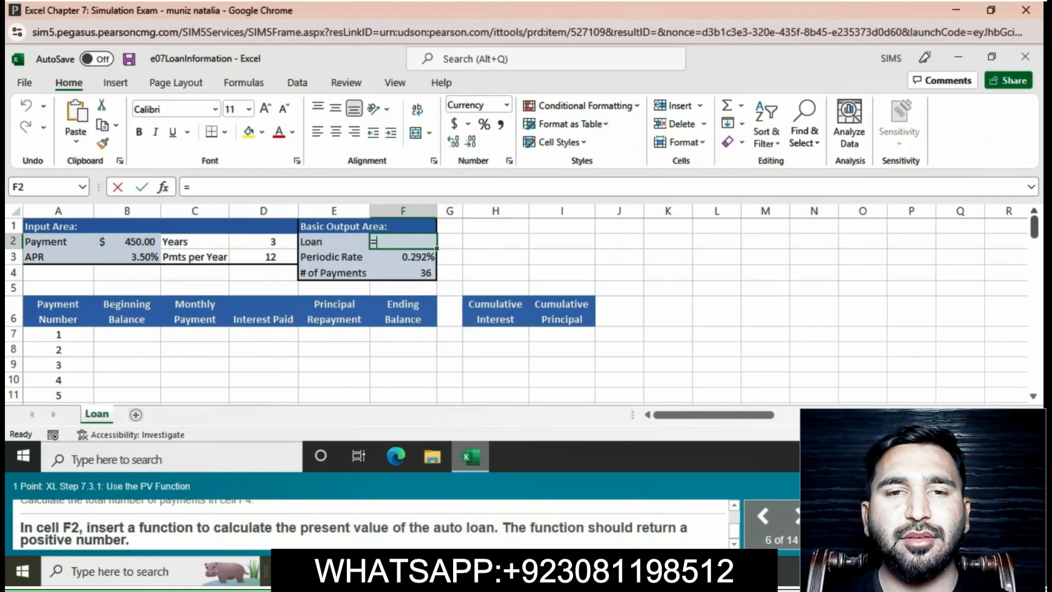
type("PV")
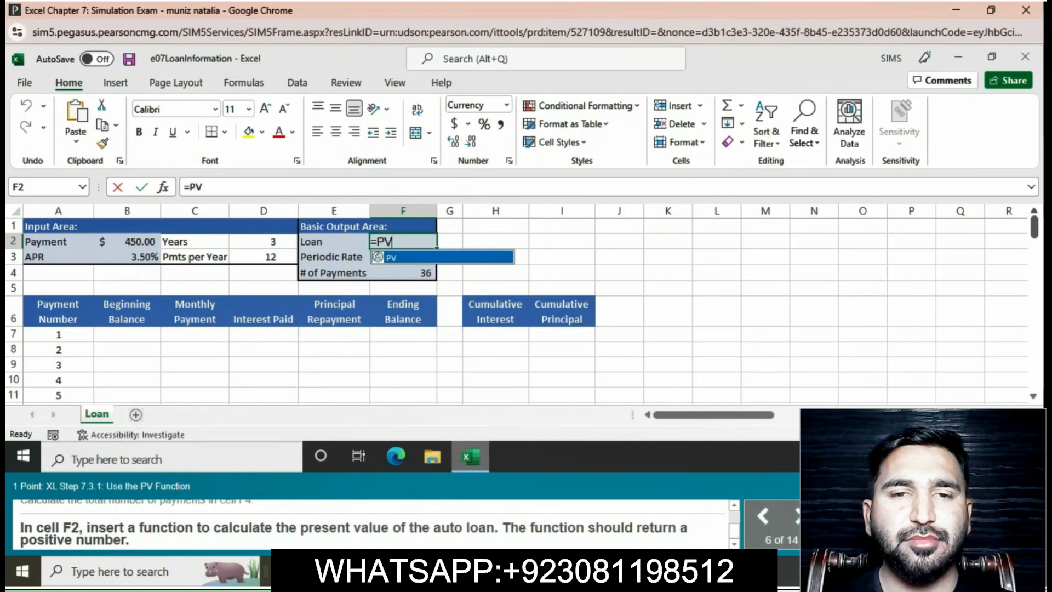
type("(")
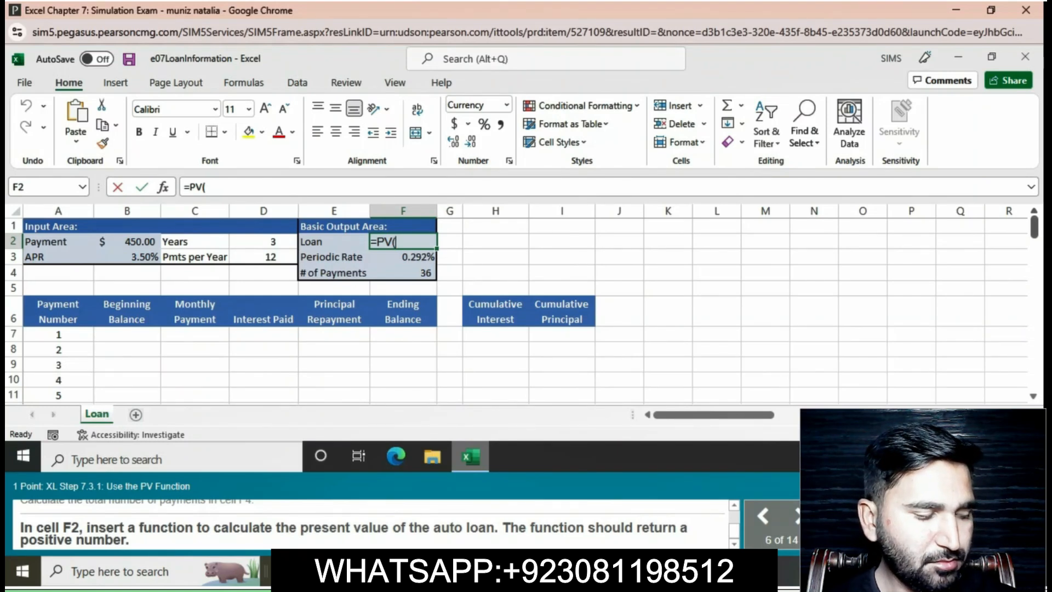
type("F3")
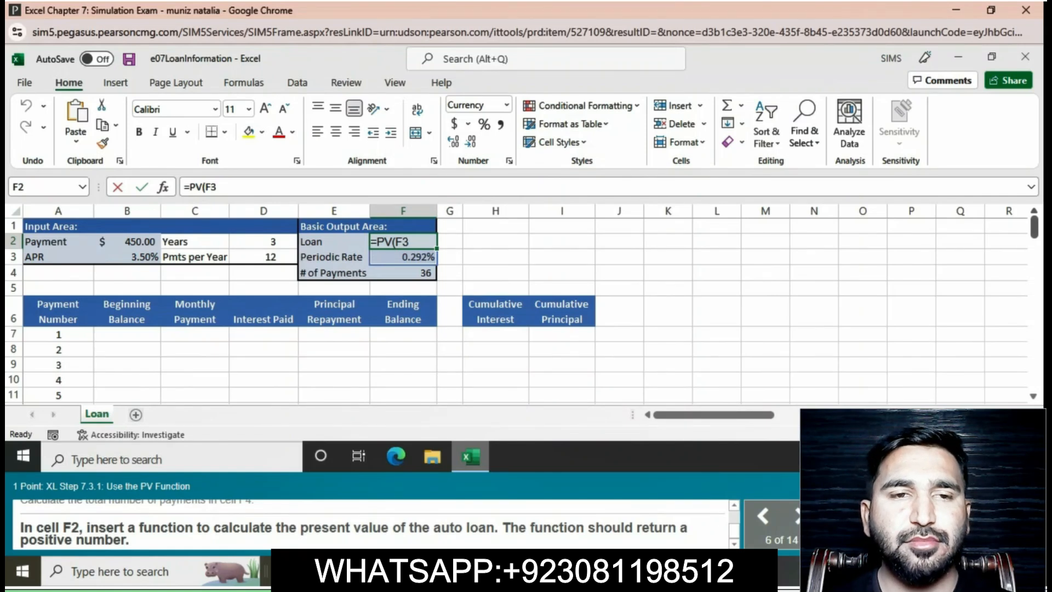
type(",F4")
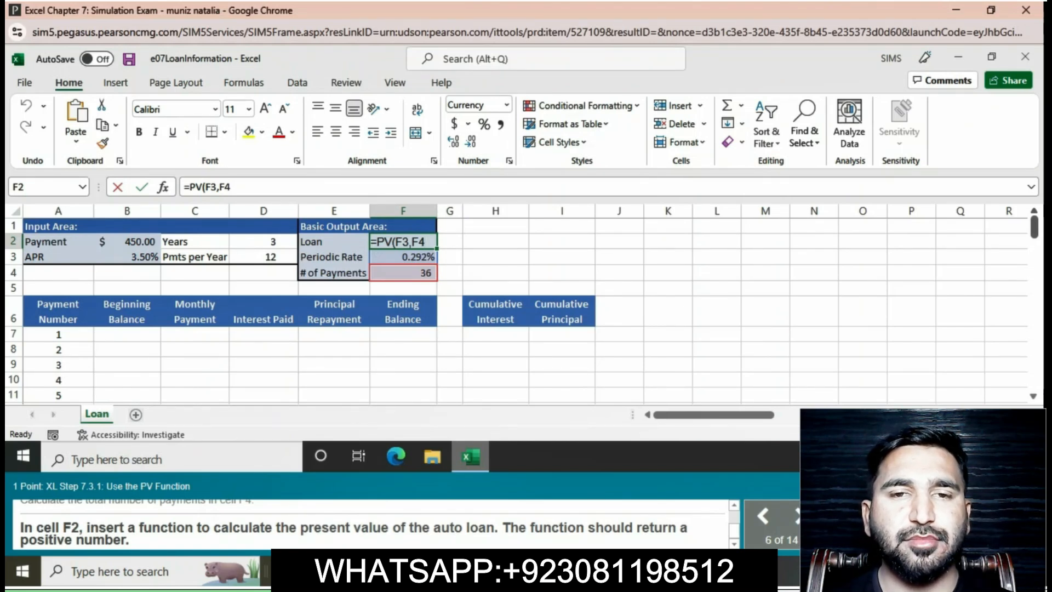
type(",")
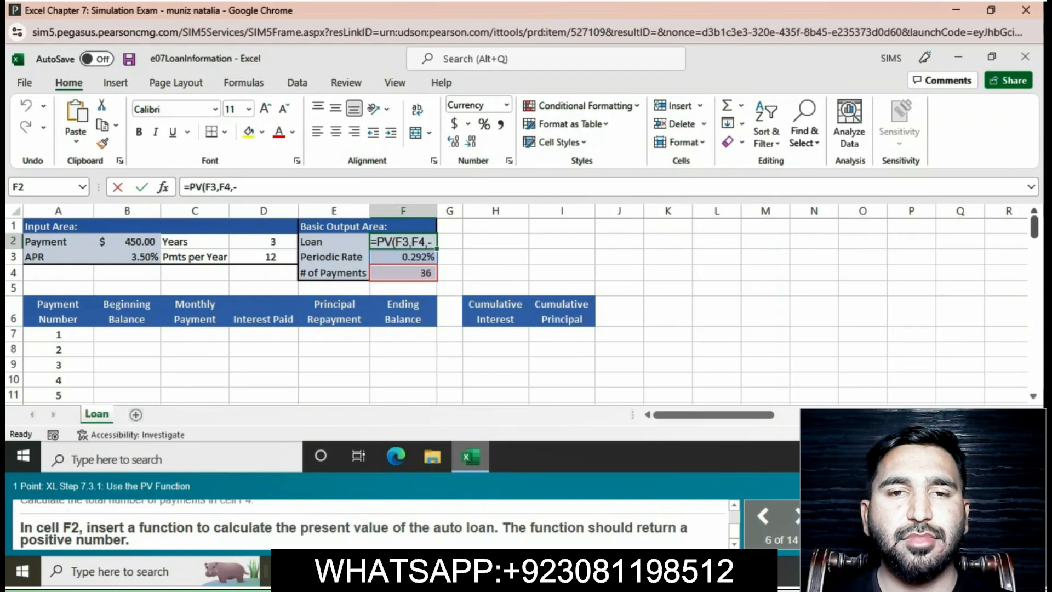
type("-")
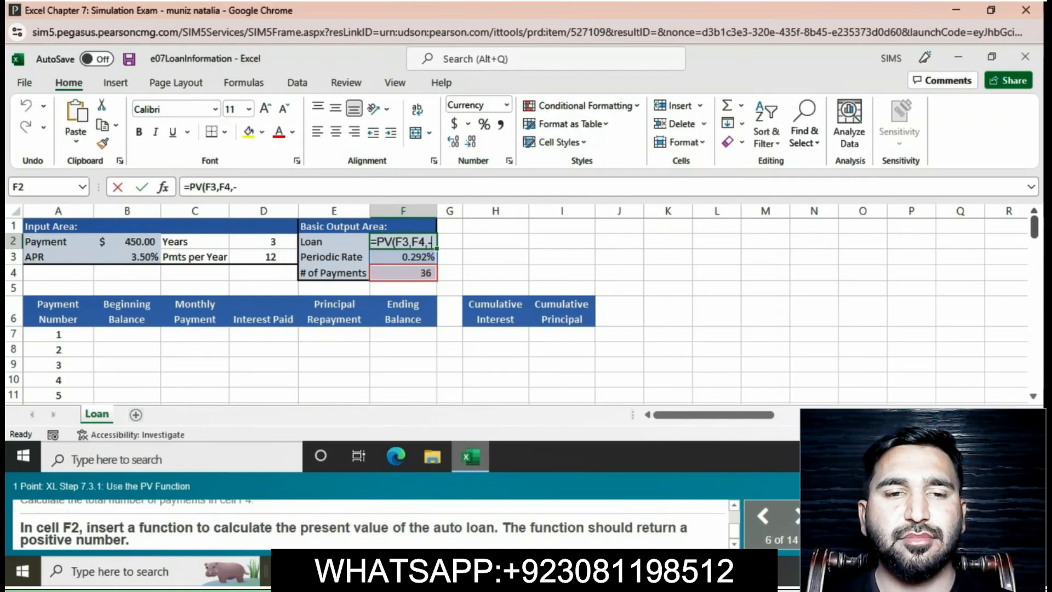
type("B")
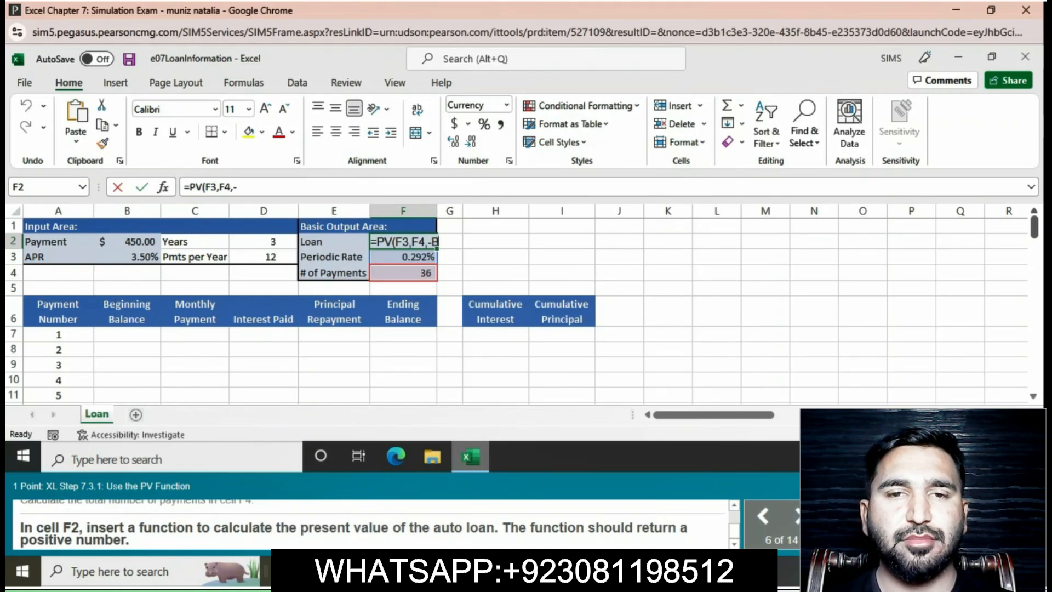
type("2")
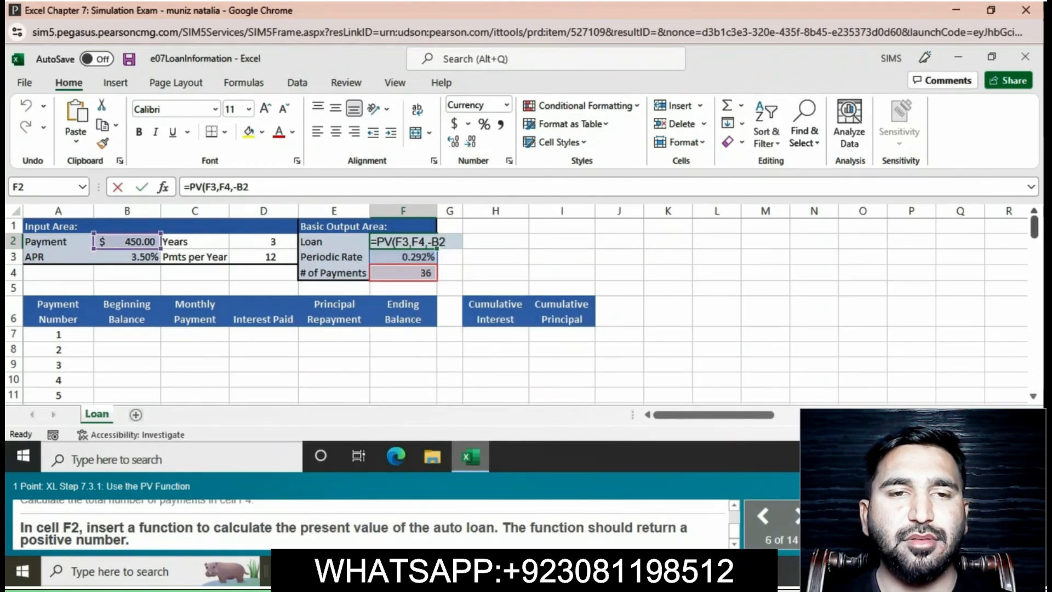
type(")")
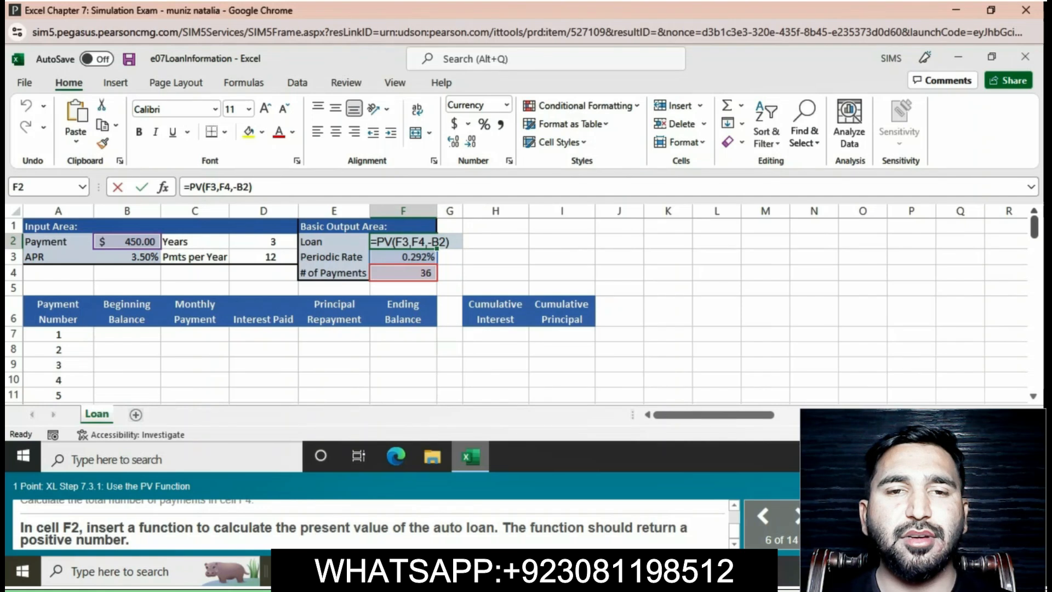
key("Return")
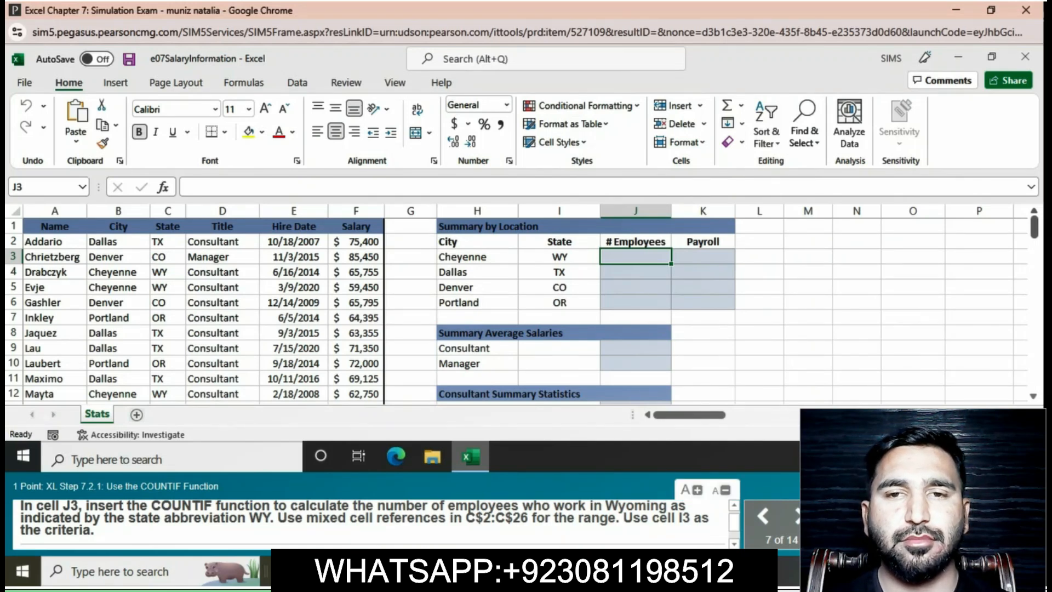
Enter the function =COUNTIF(C$2:C$26,I3) in cell J3 to count the employees who work in Wyoming.
type("=")
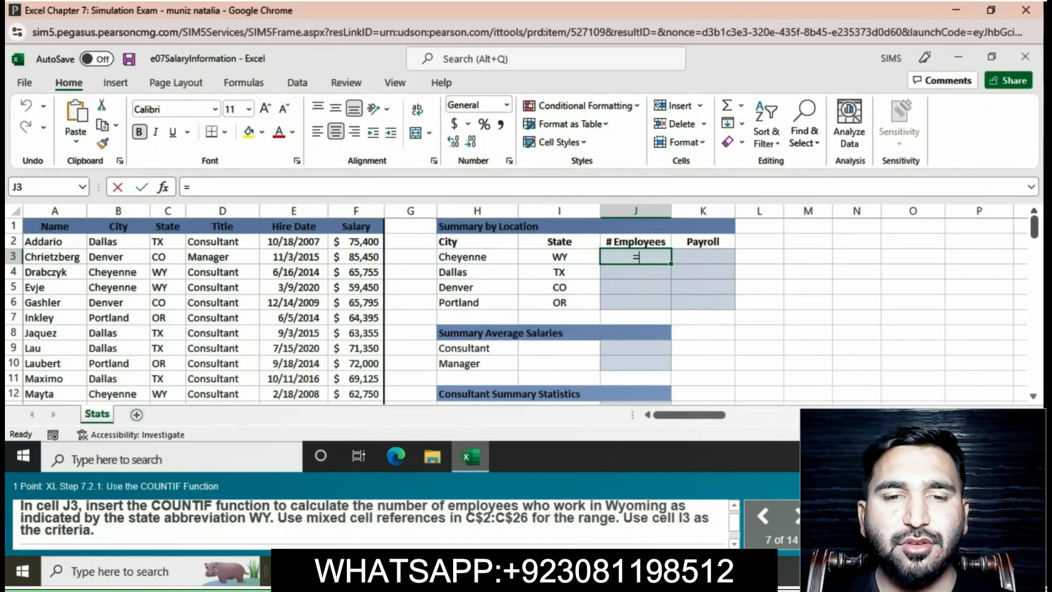
type("C")
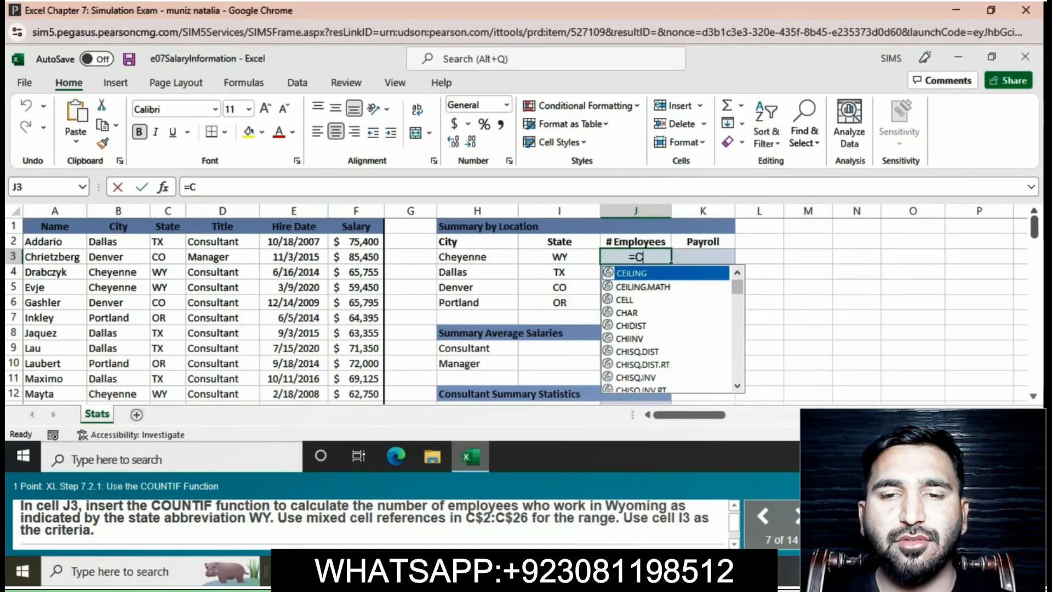
type("O")
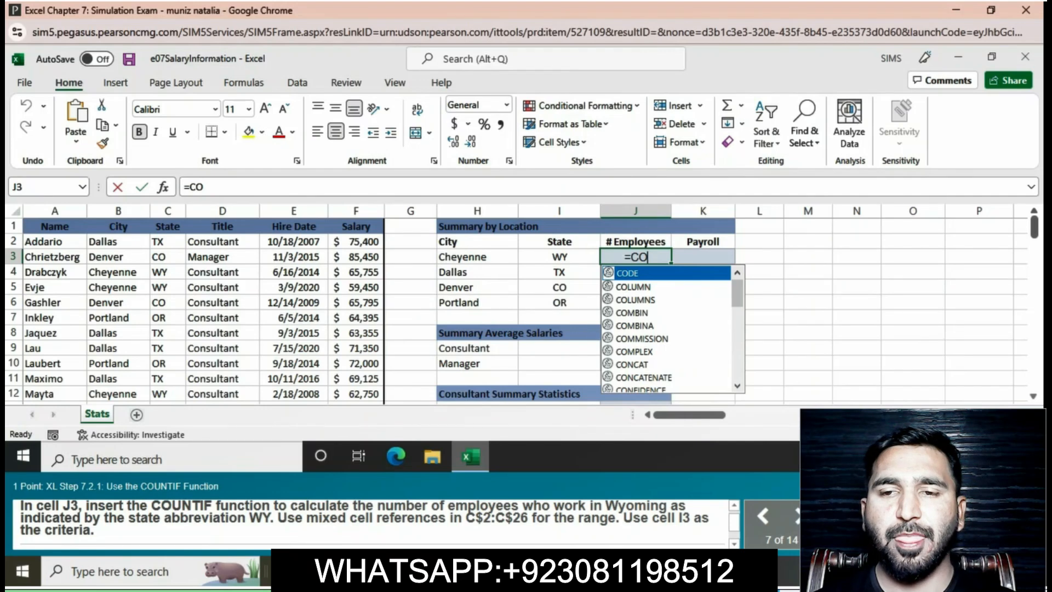
type("U")
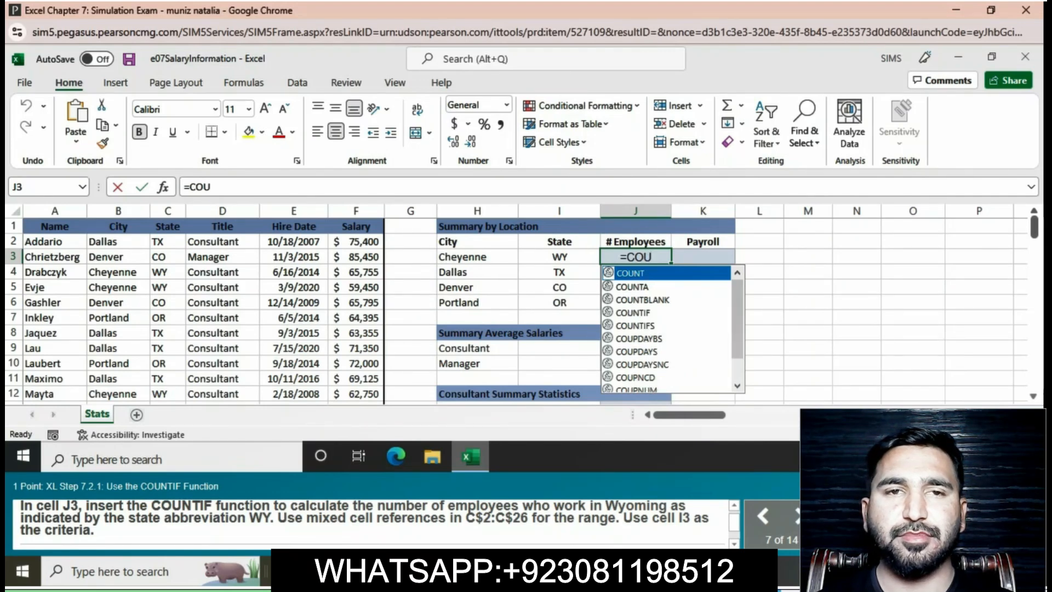
type("NT")
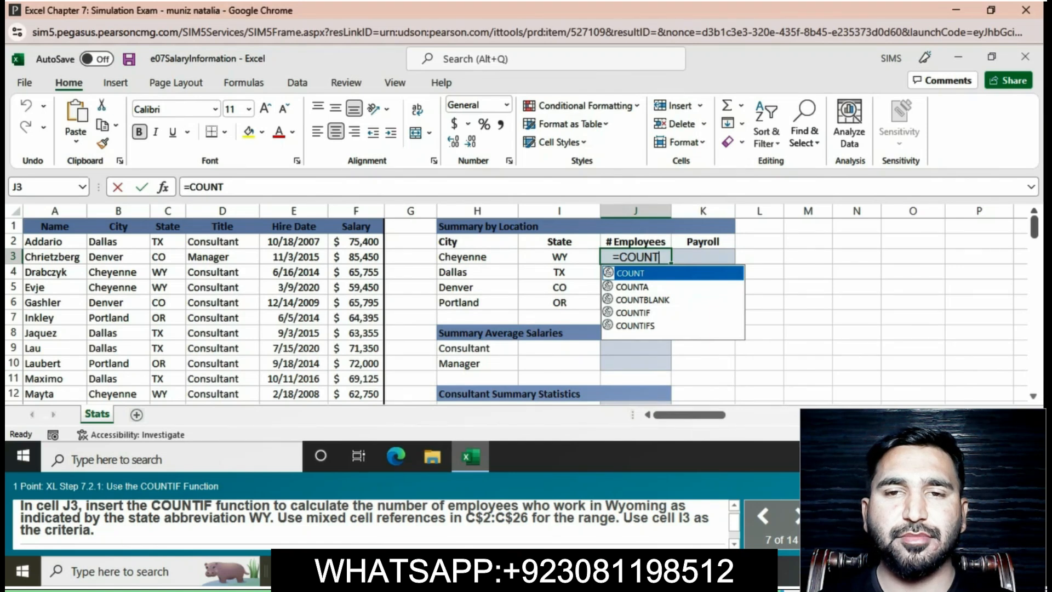
type("IF")
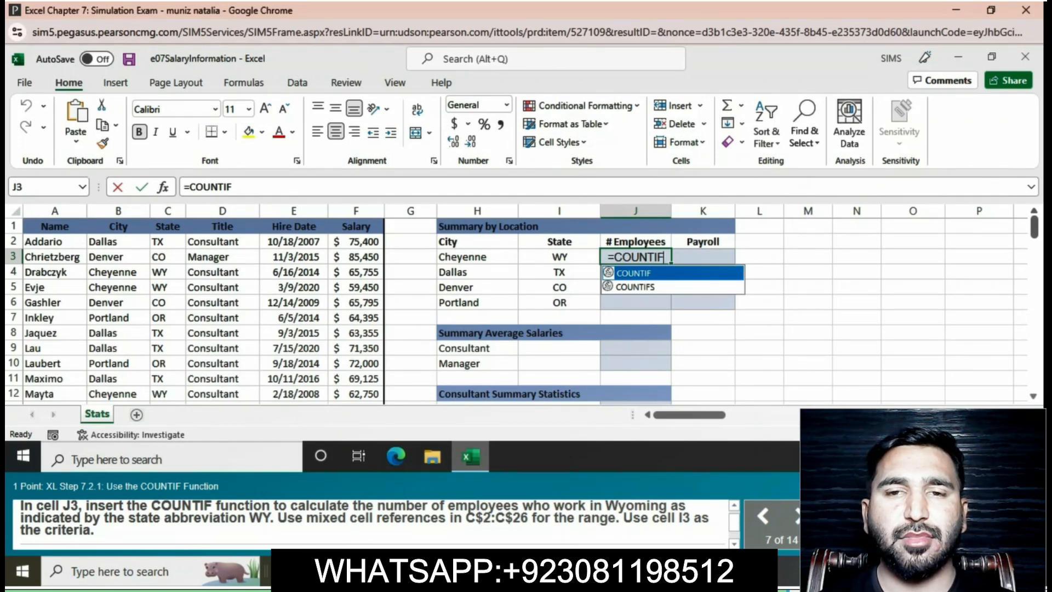
type("(")
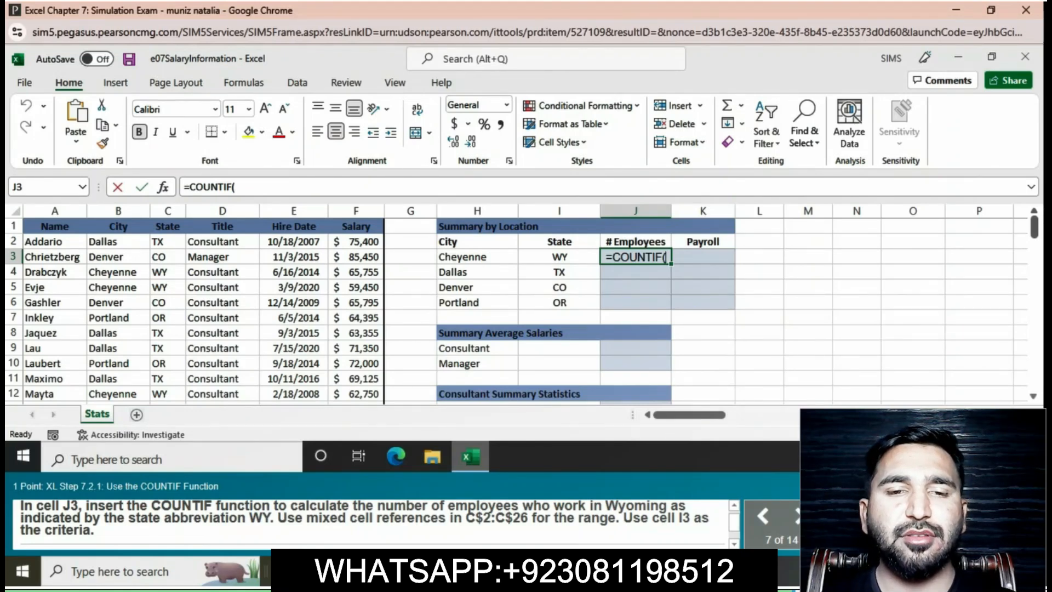
type("C")
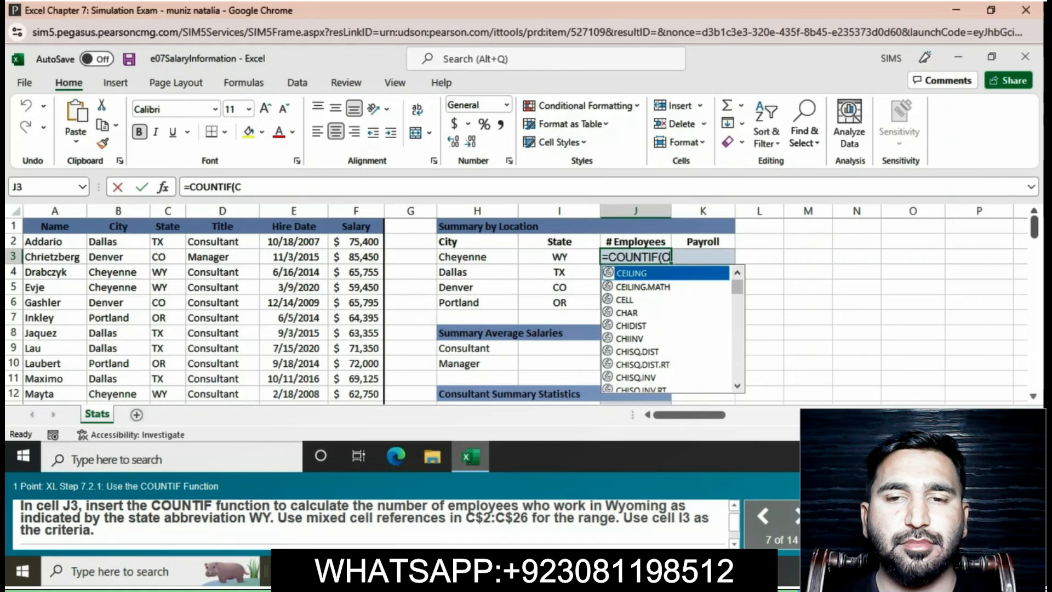
type("$")
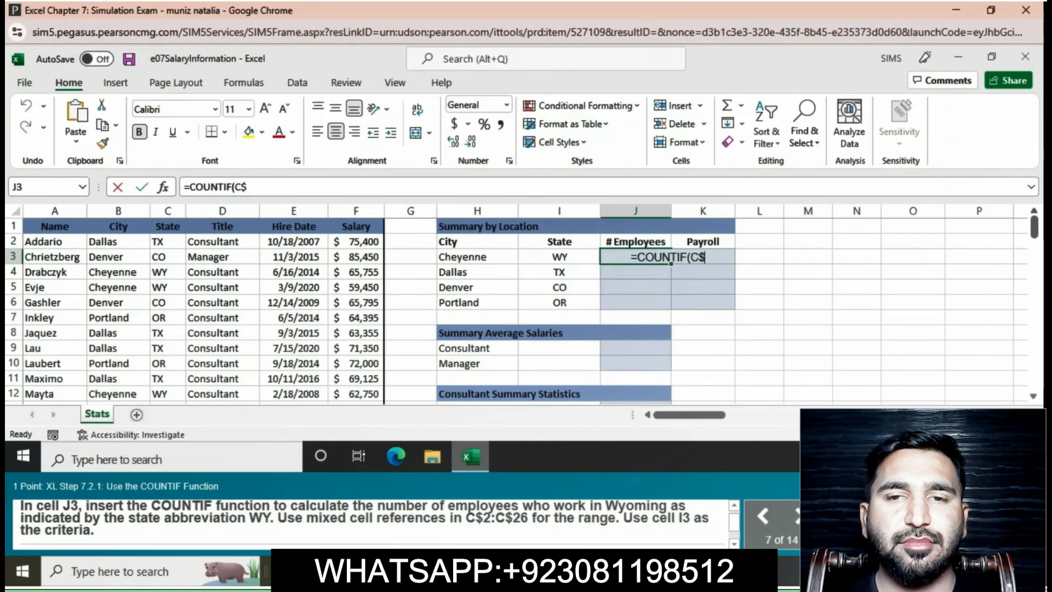
type("2")
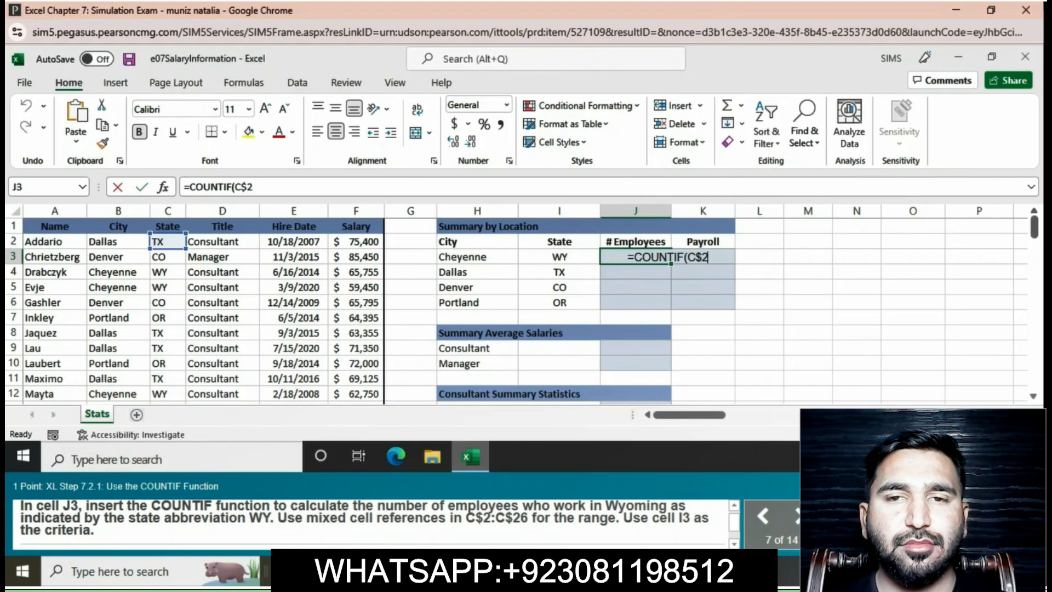
type(":")
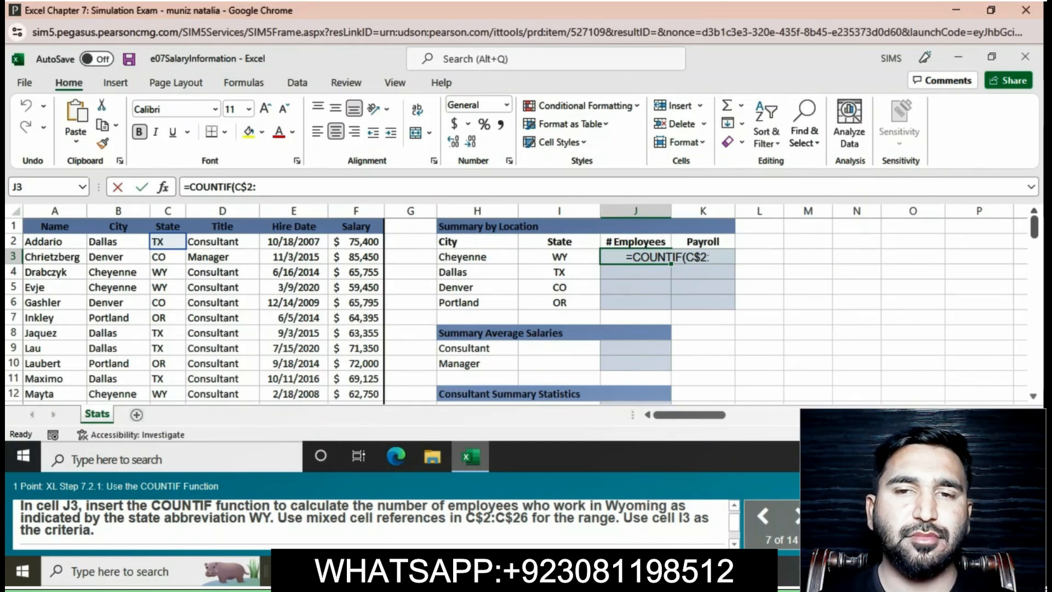
type("C")
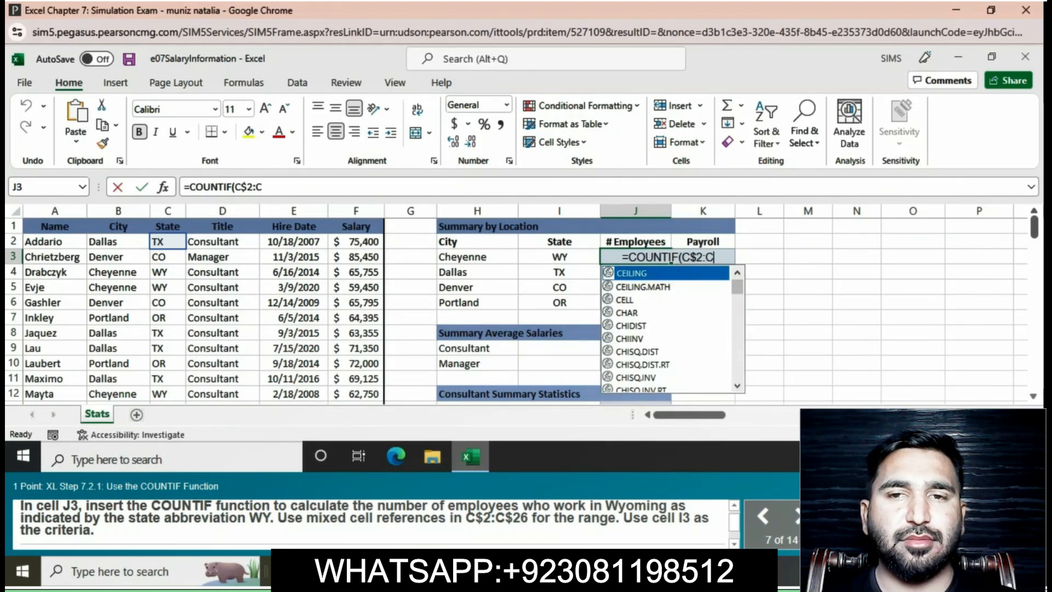
type("$")
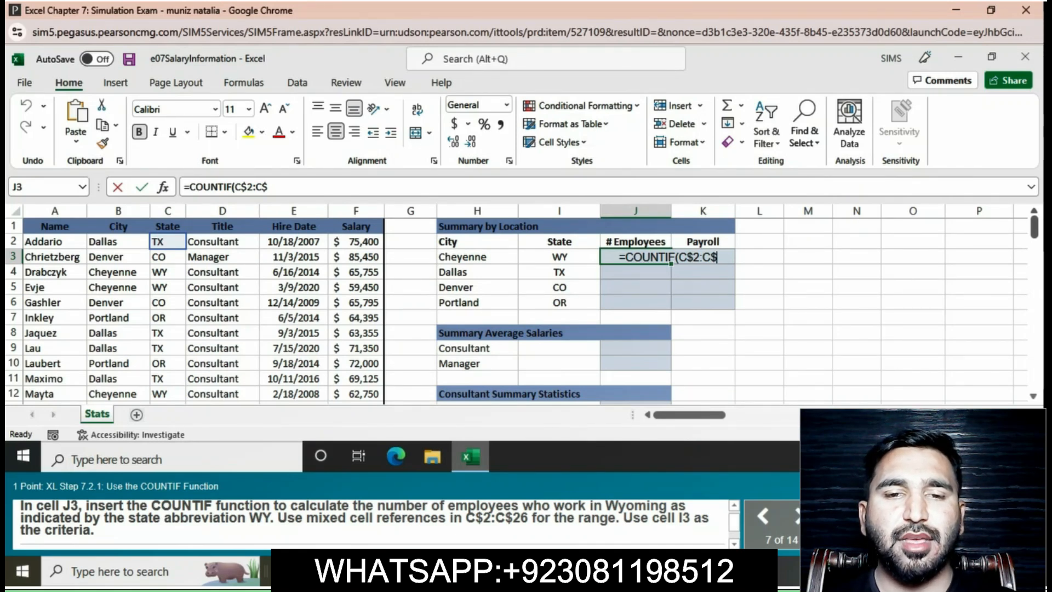
type("26")
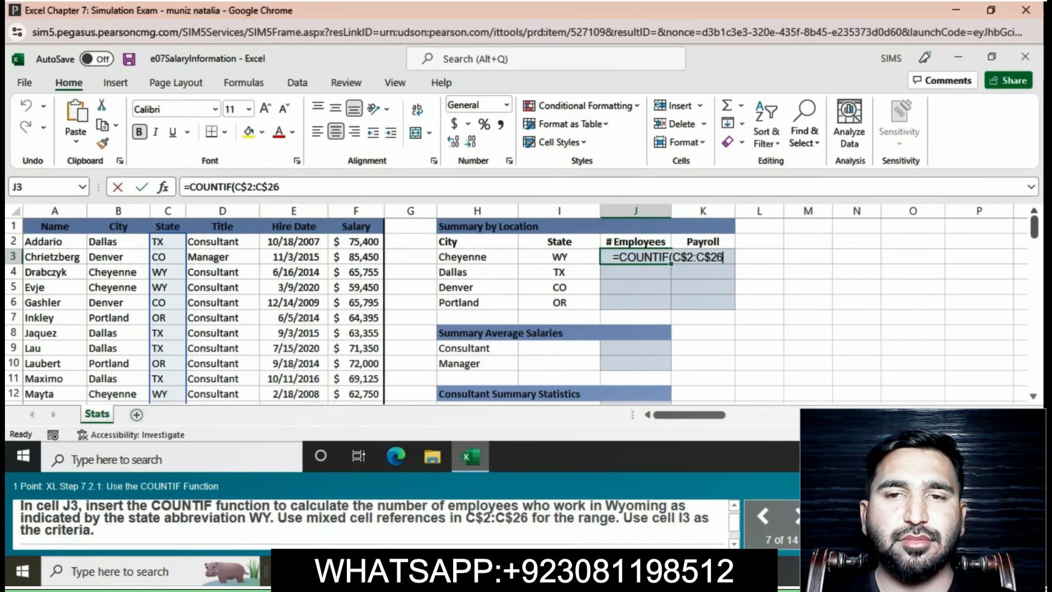
type(",")
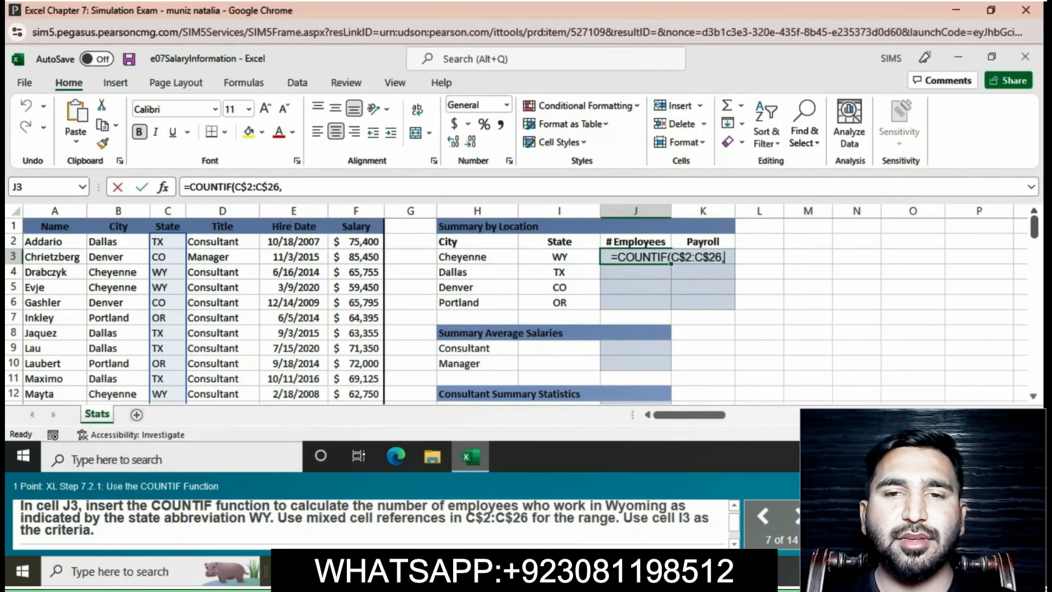
type("I3")
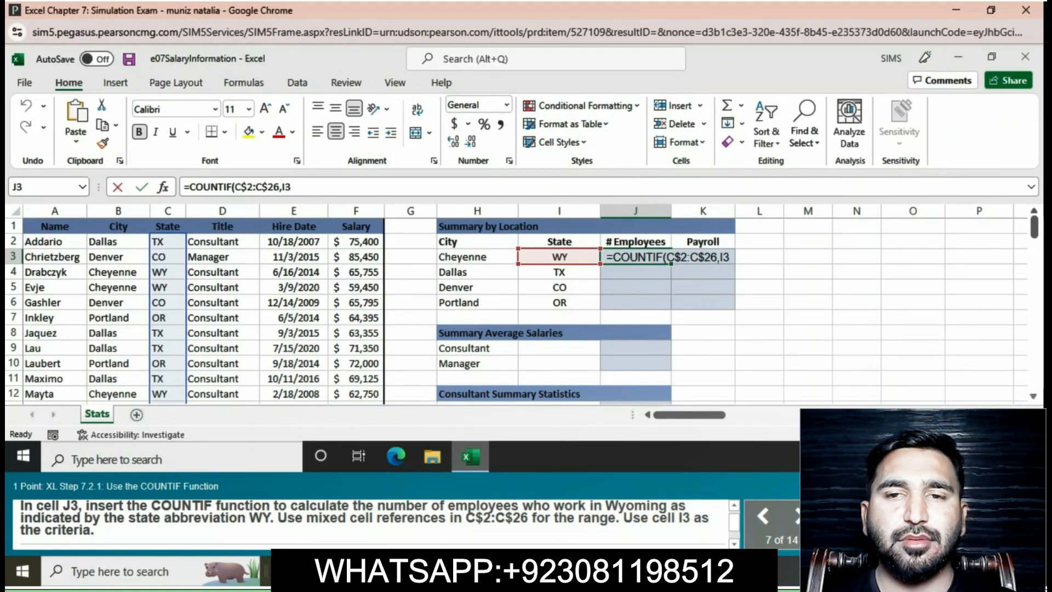
type(")")
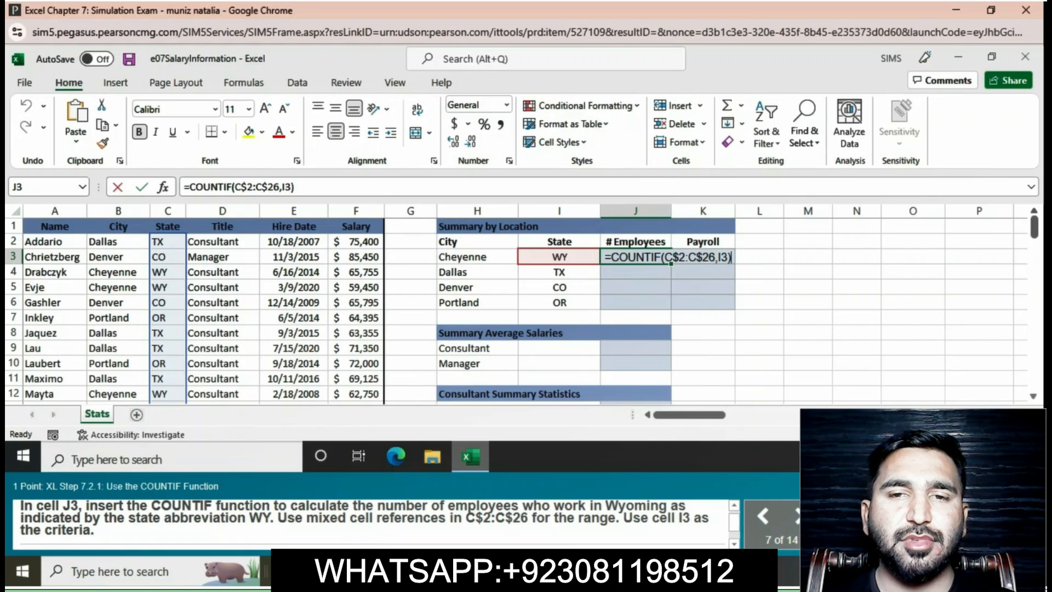
key("Return")
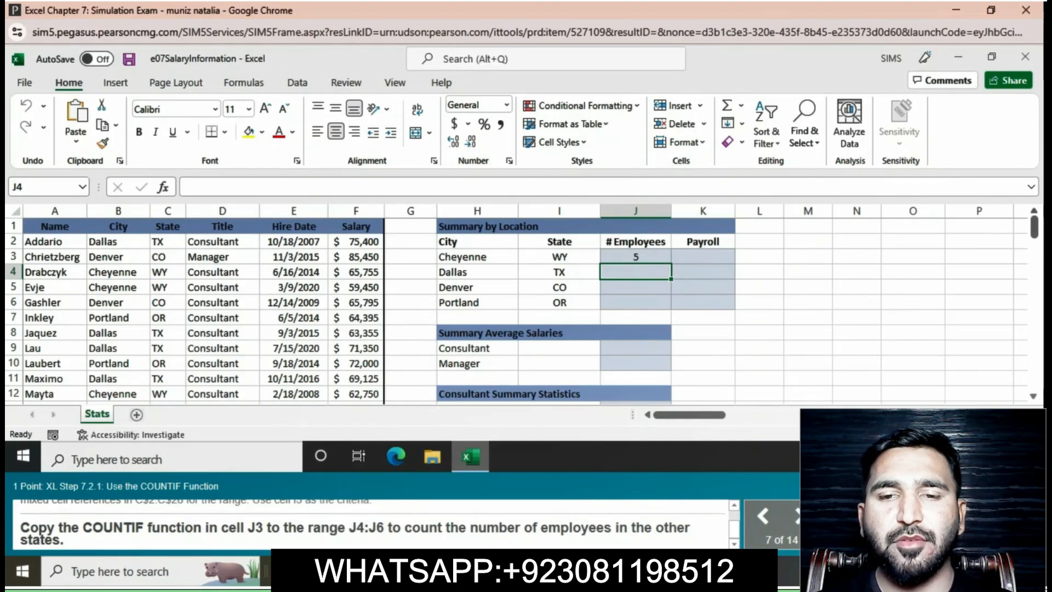
Copy the COUNTIF function in cell J3 down to the range J4:J6 for the other states.
left_click(635, 257)
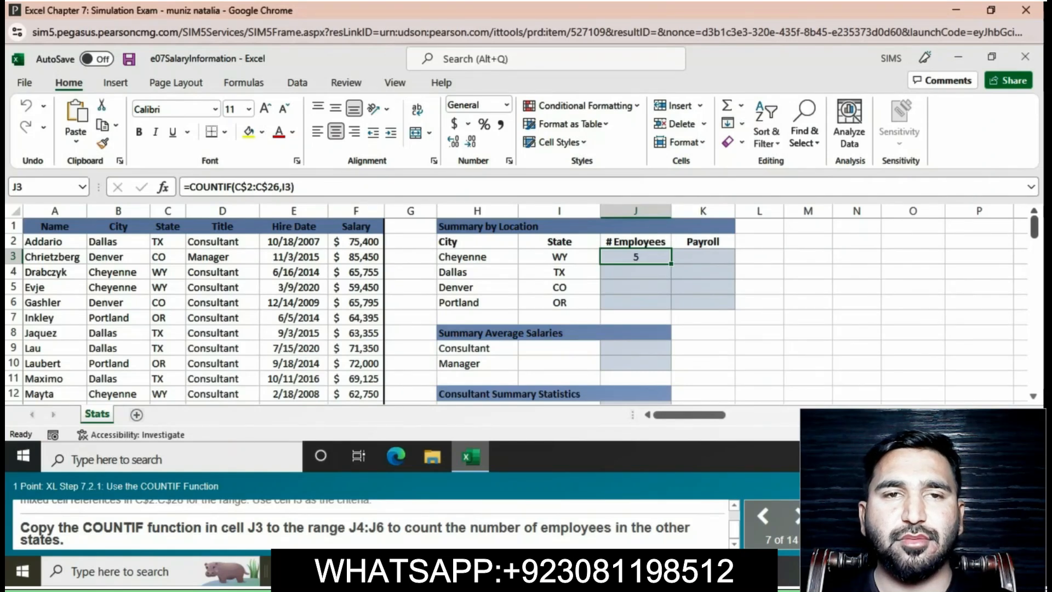
key("shift+Down")
left_click_drag(671, 264, 671, 308)
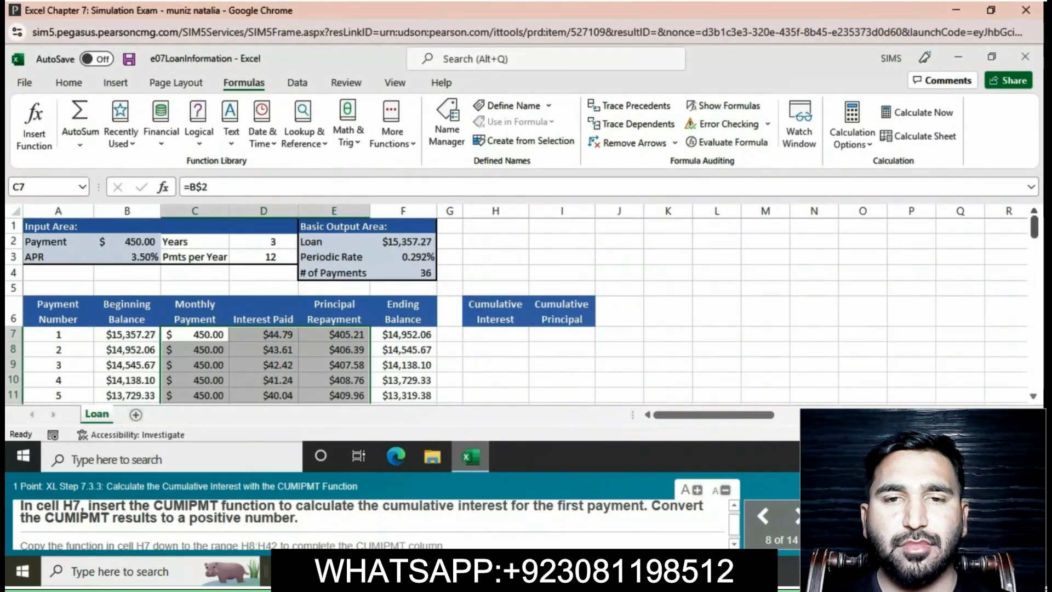
Enter the function =-CUMIPMT(F$3,F$4,F$2,A$7,A7,0) in cell H7 to calculate the first payment's cumulative interest as a positive number.
left_click(495, 334)
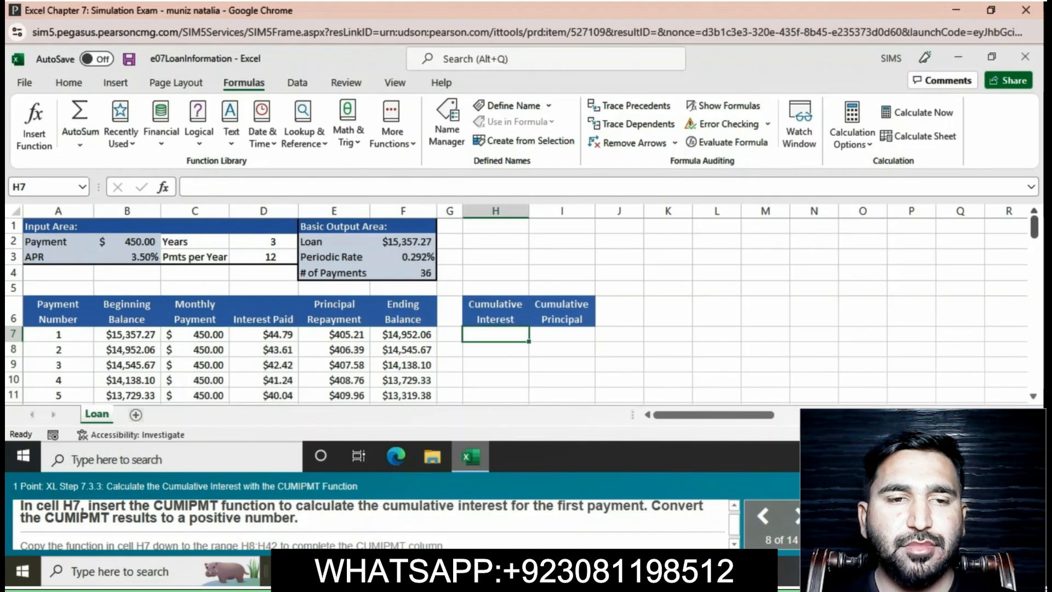
type("=")
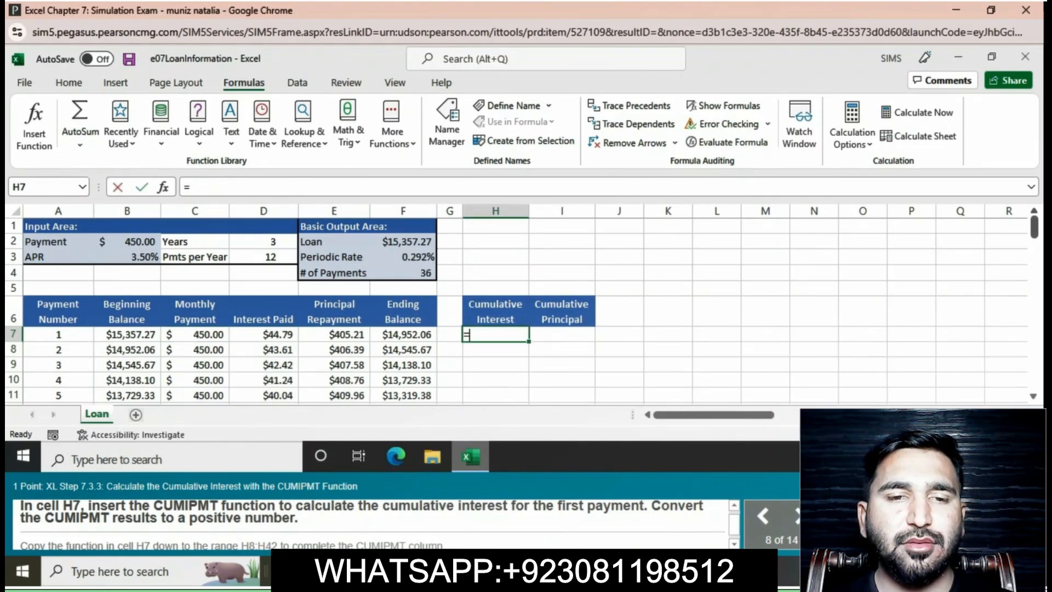
type("-")
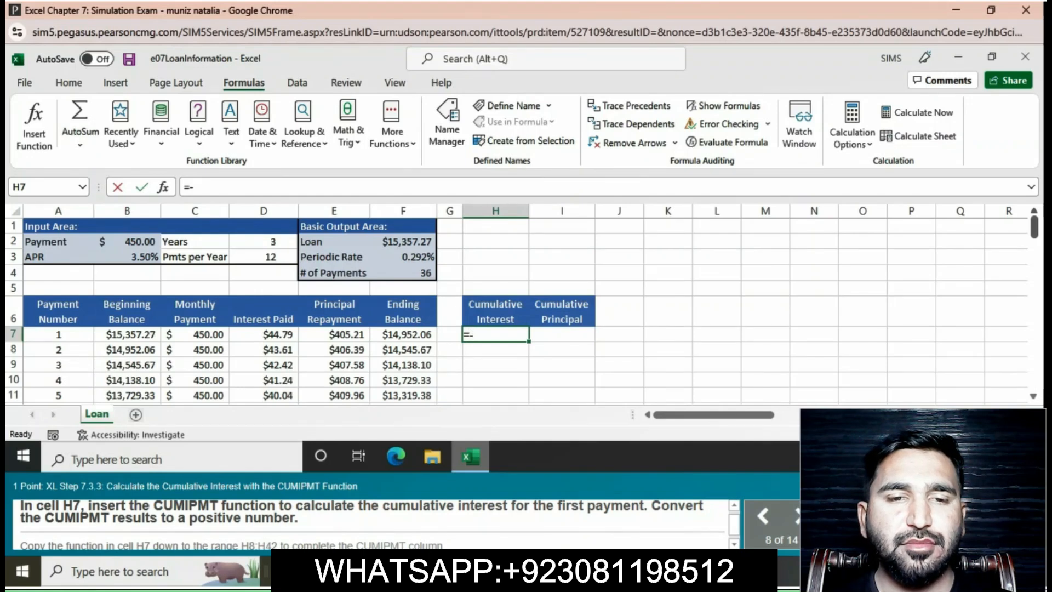
type("CU")
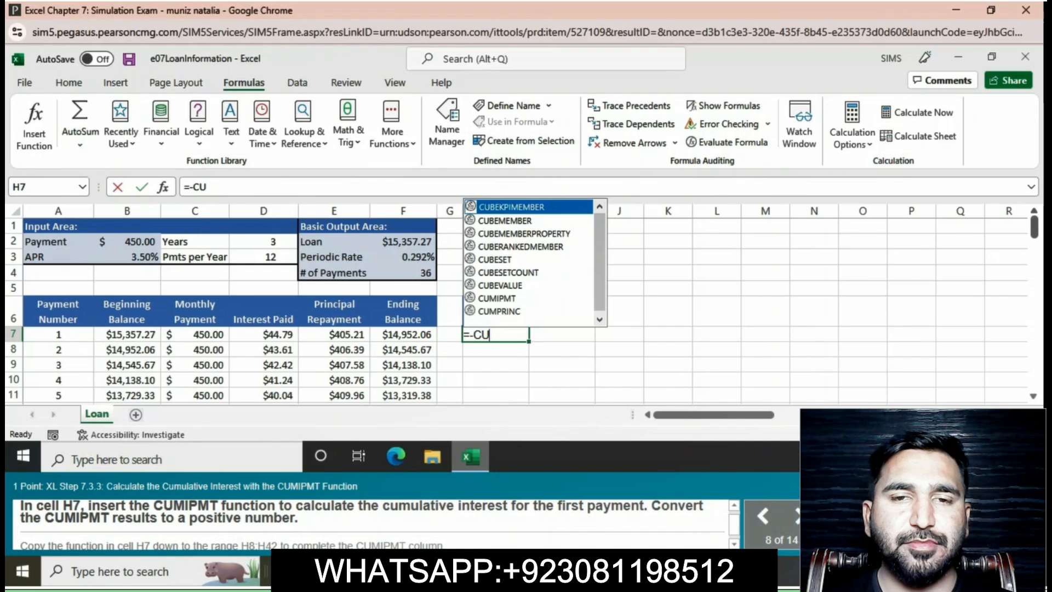
type("M")
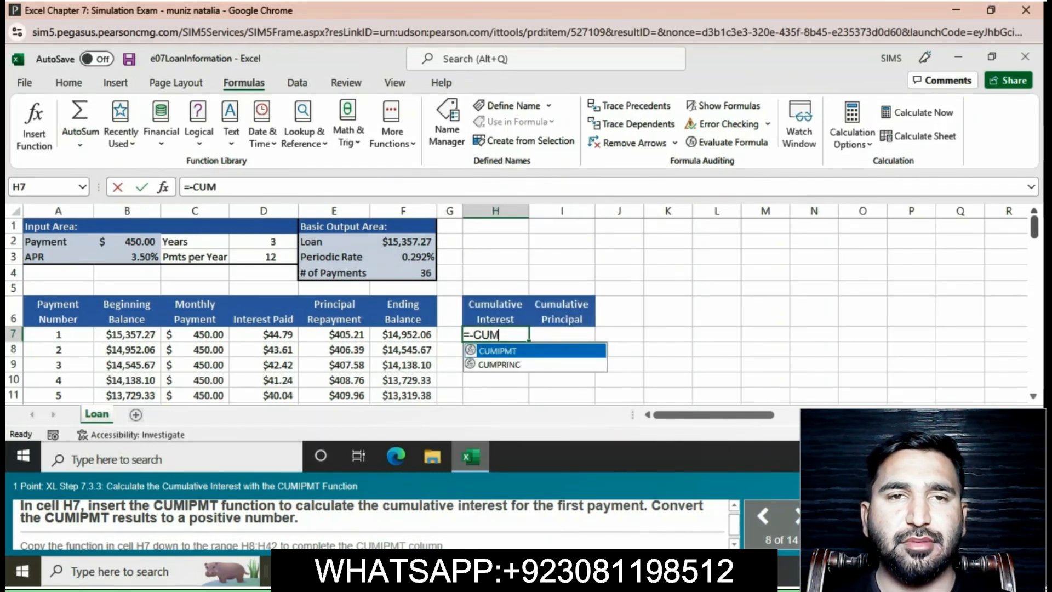
type("I")
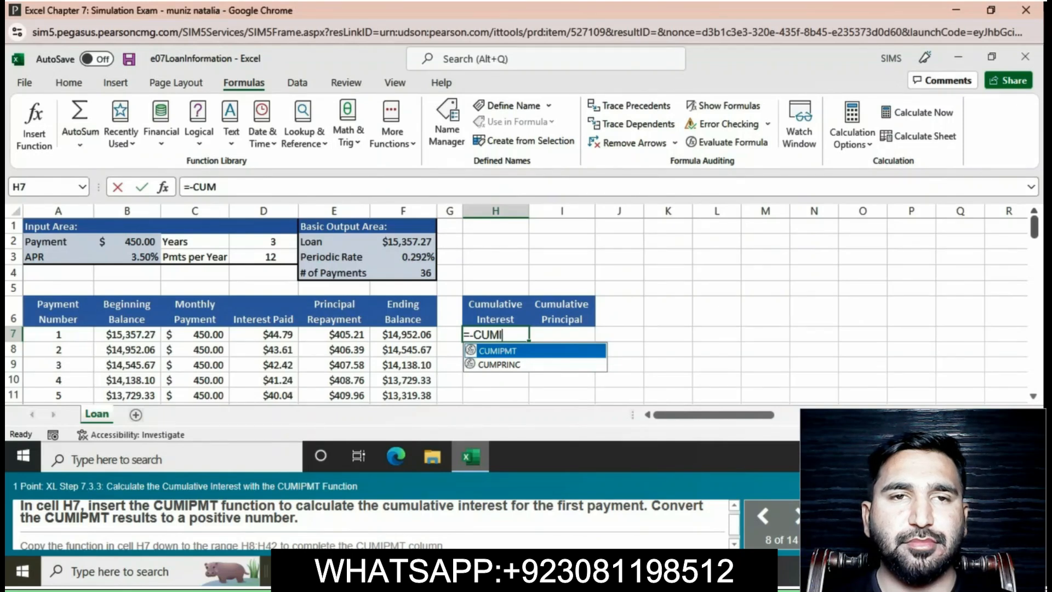
type("P")
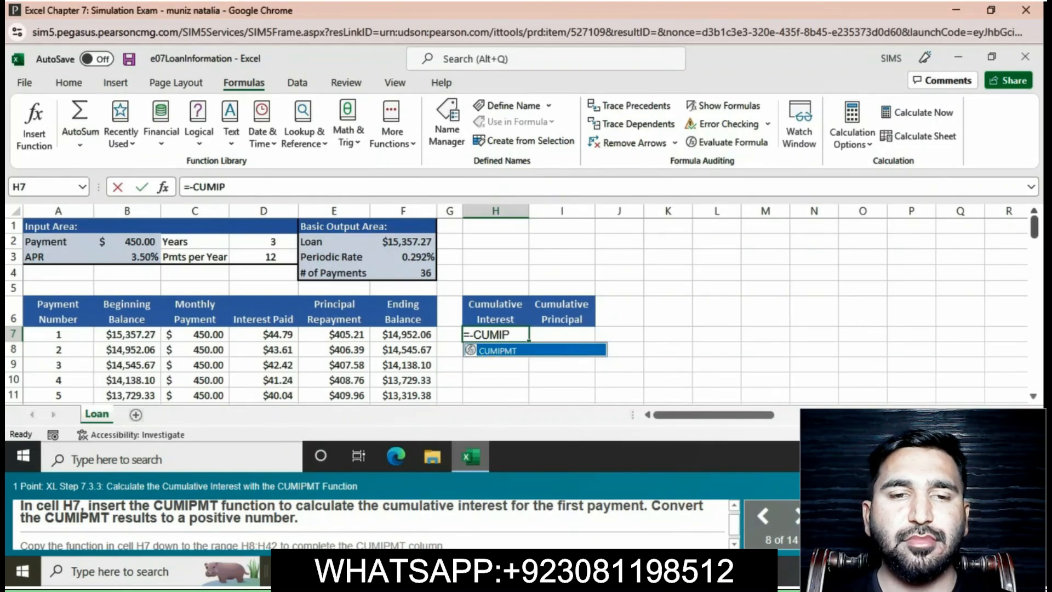
type("MT(")
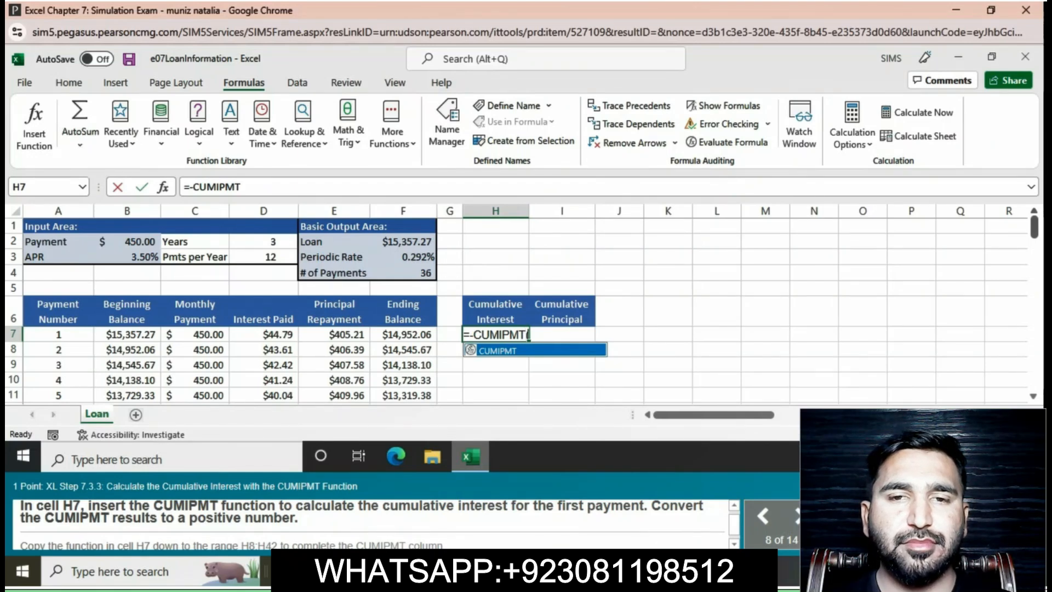
key("Tab")
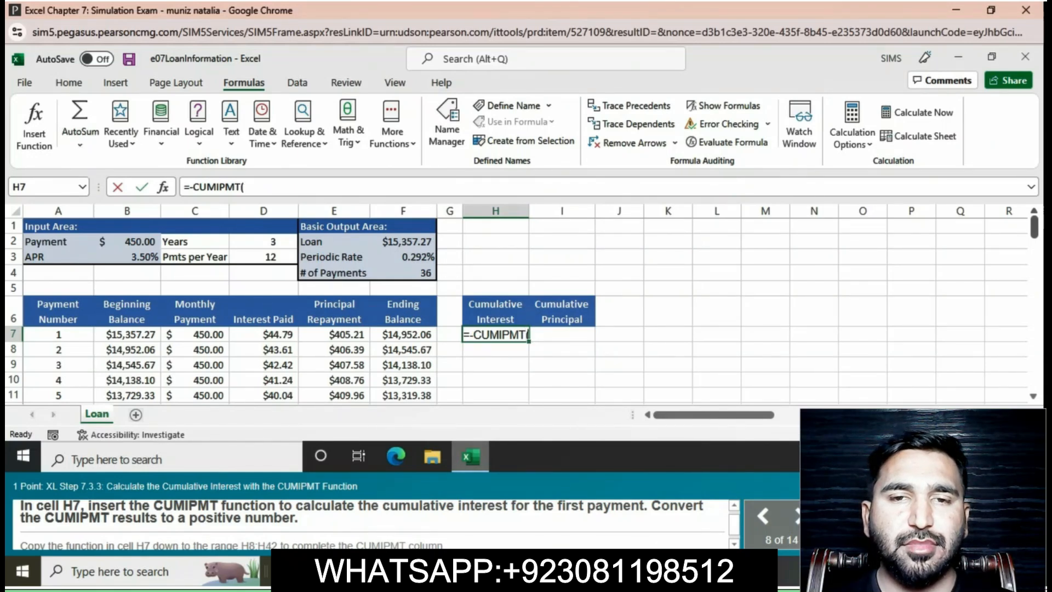
type("F")
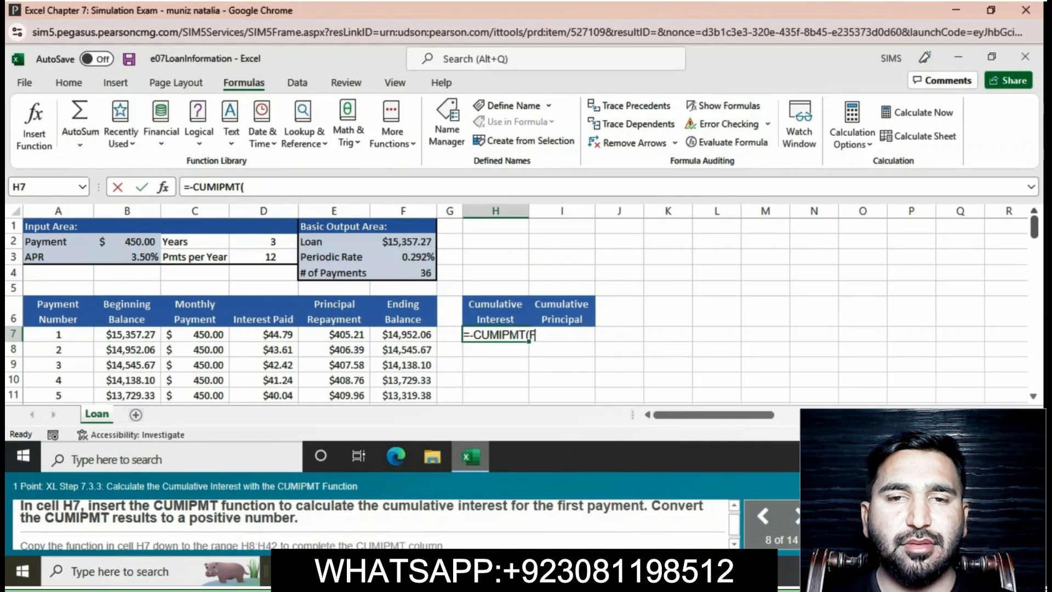
type("$3")
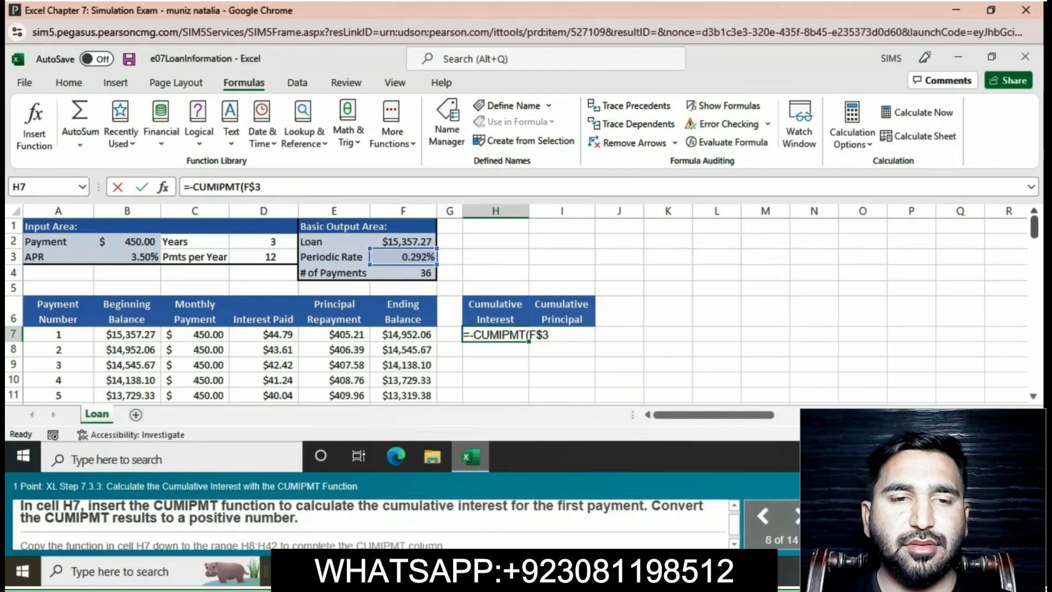
type(",")
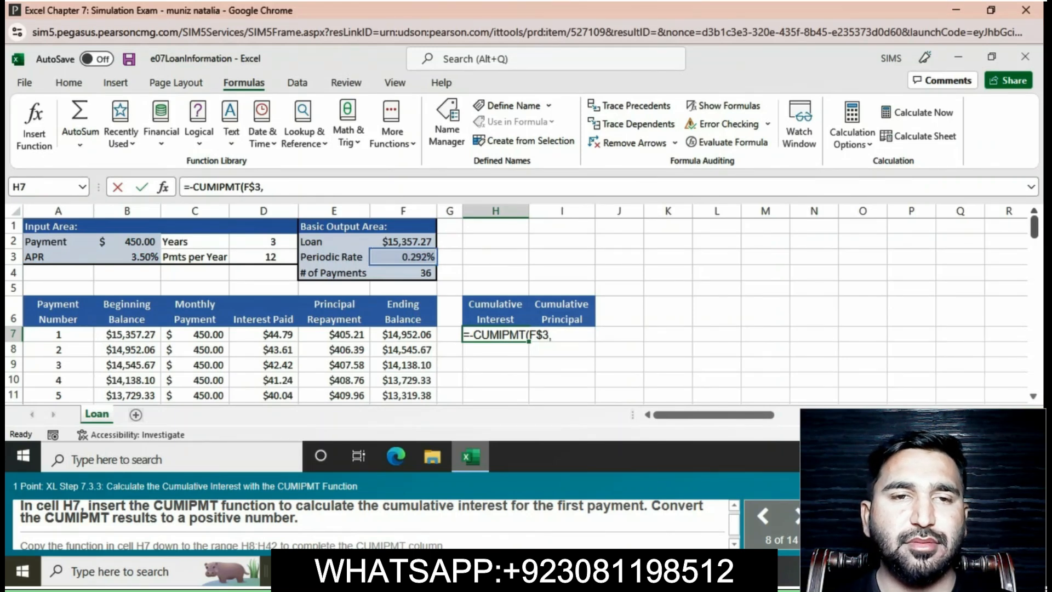
type("F")
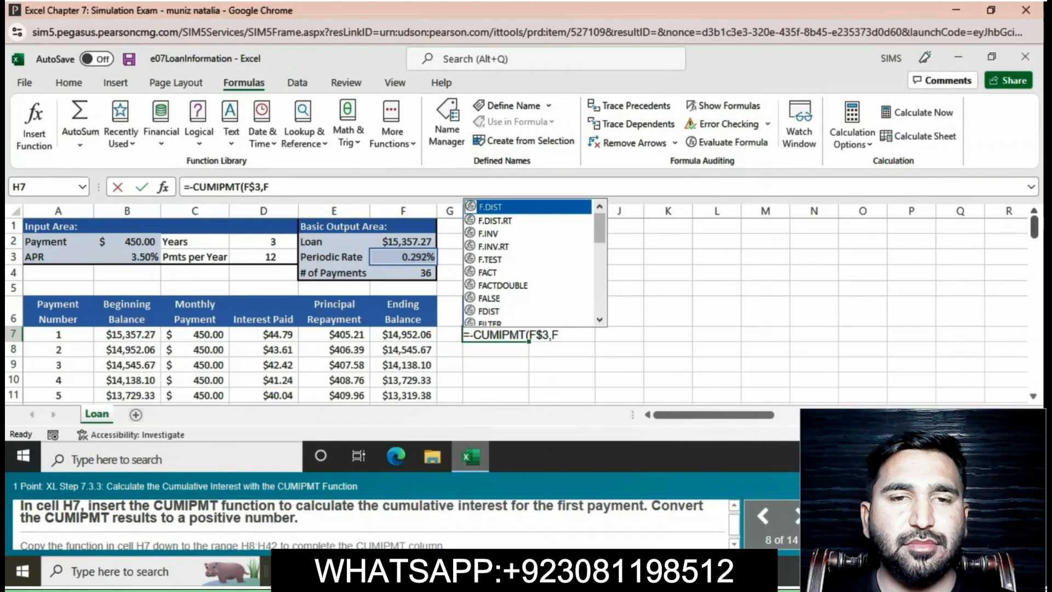
type("$2")
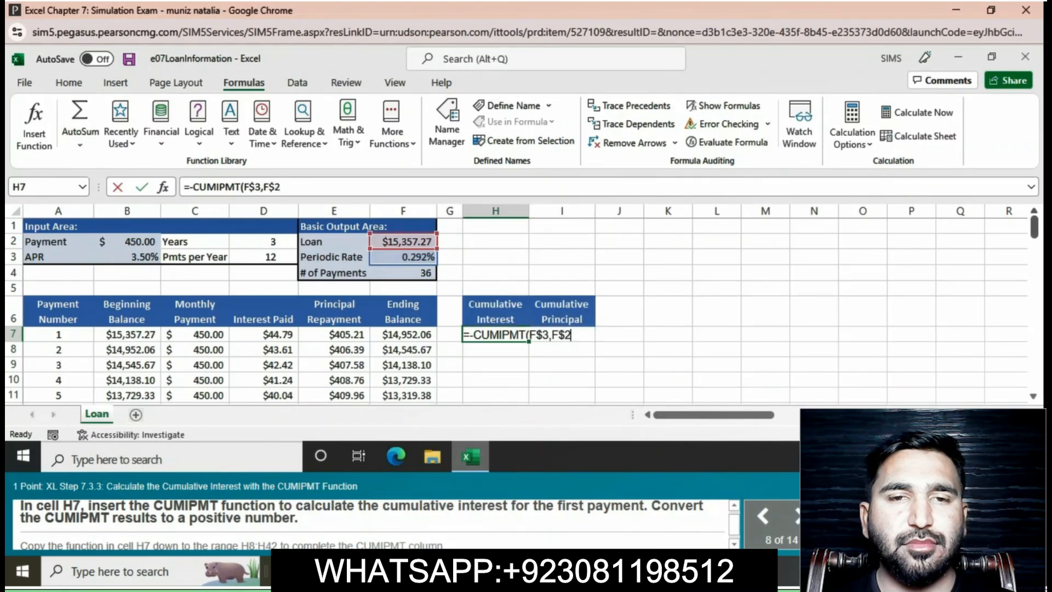
key("BackSpace")
type("4")
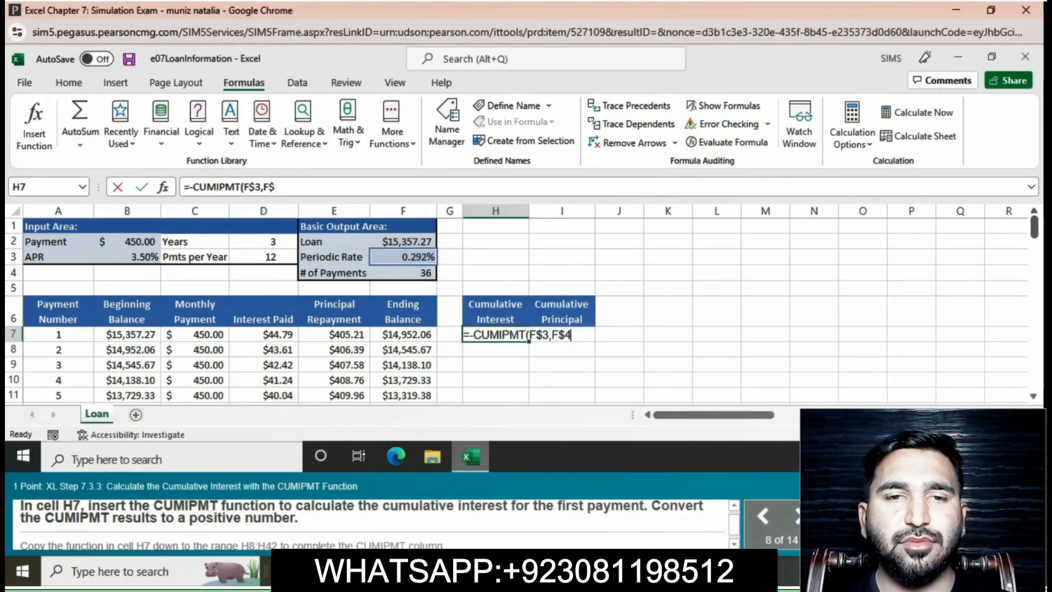
type(",")
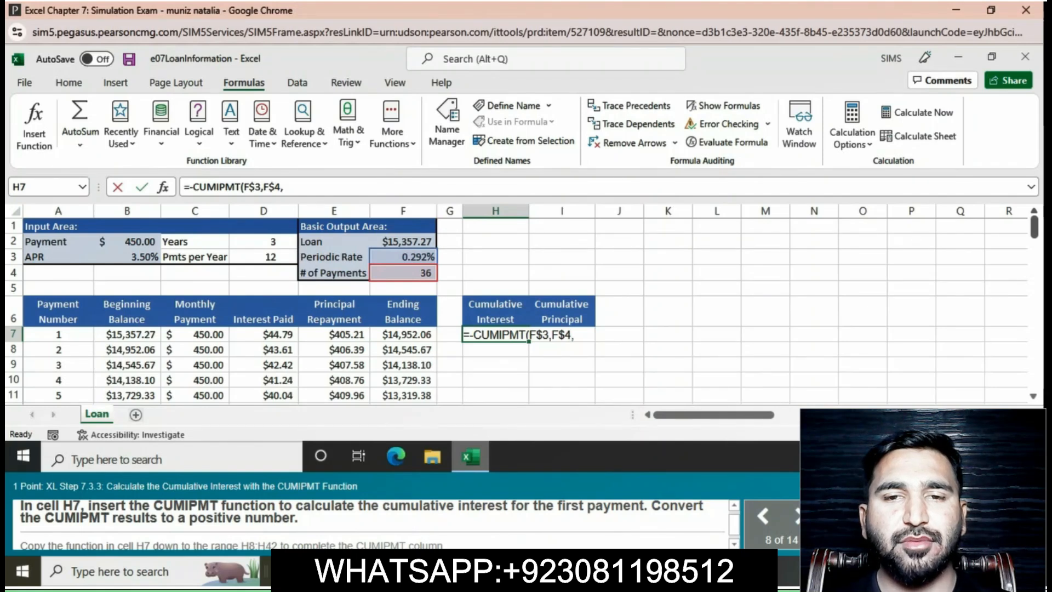
type("F$3")
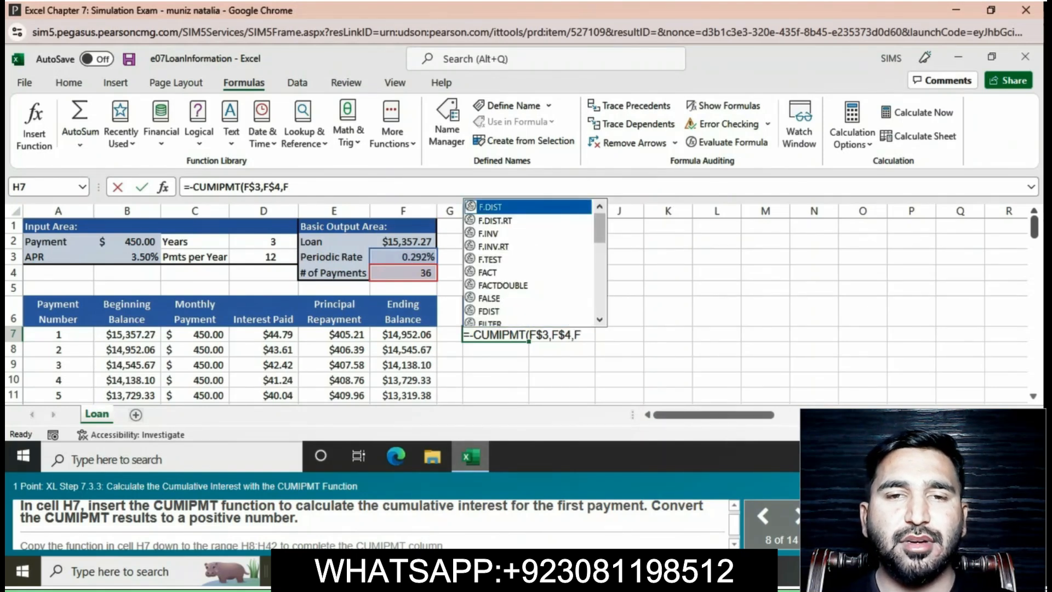
key("BackSpace")
type("2")
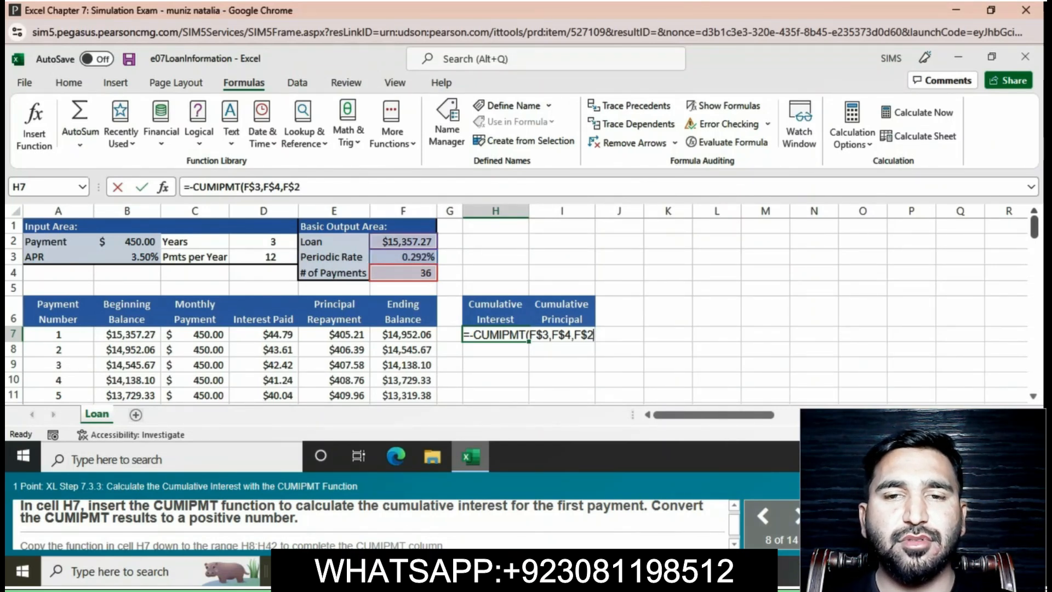
type(",A")
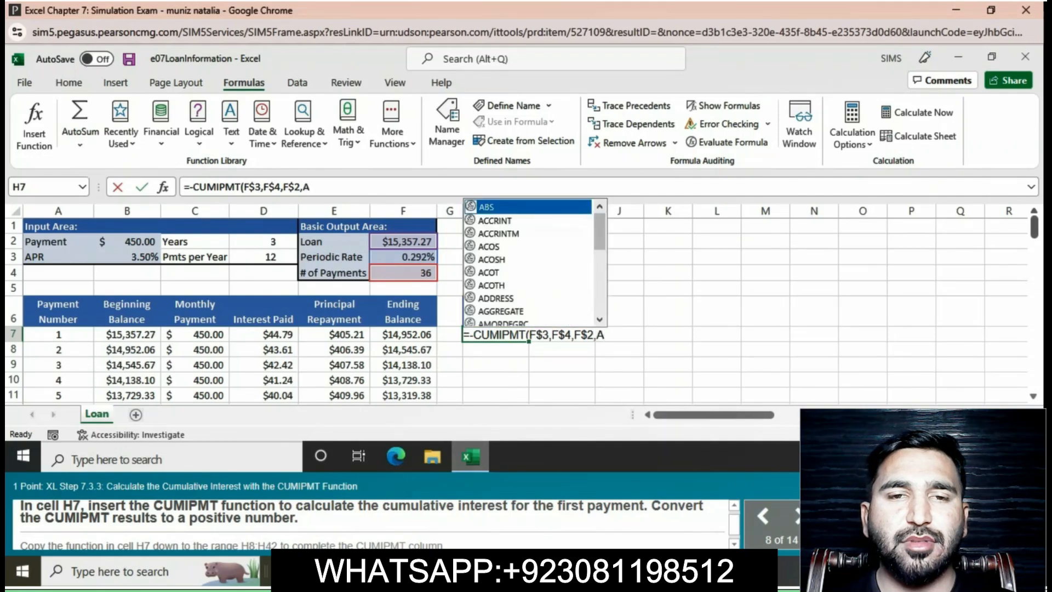
type("$7")
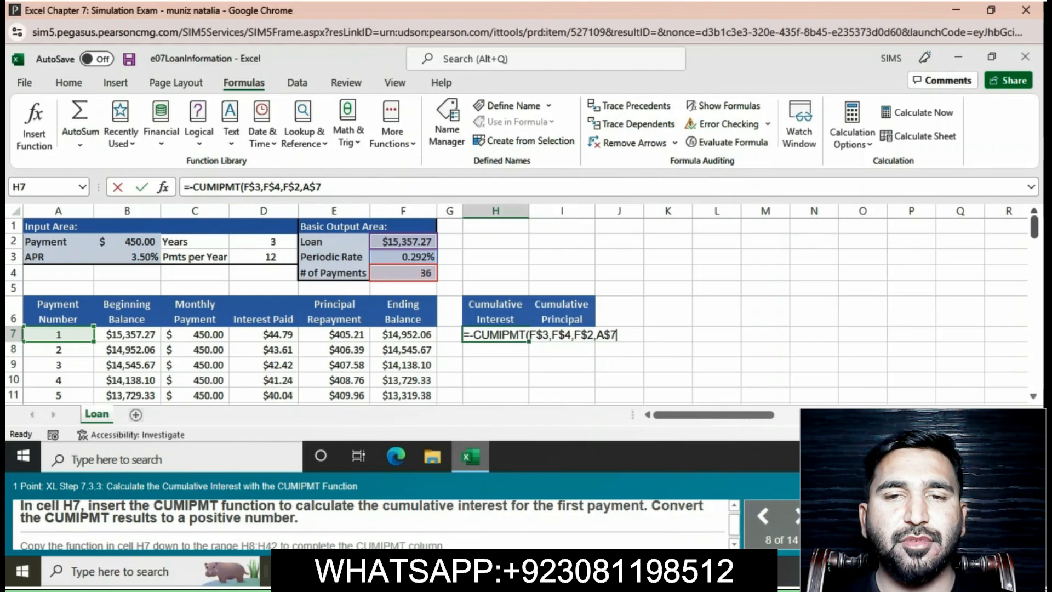
type(",A7")
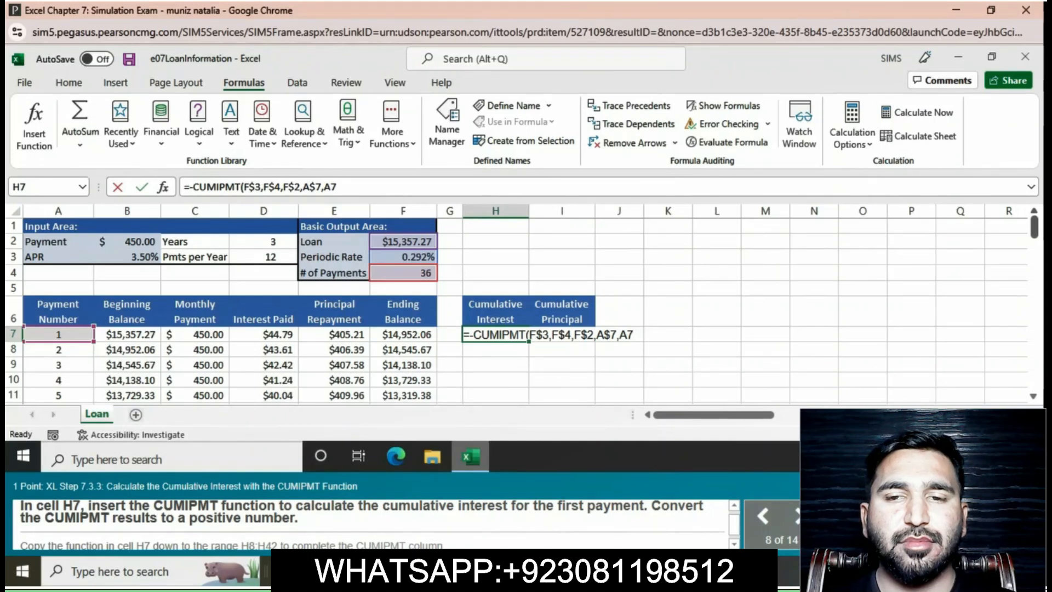
type(",0")
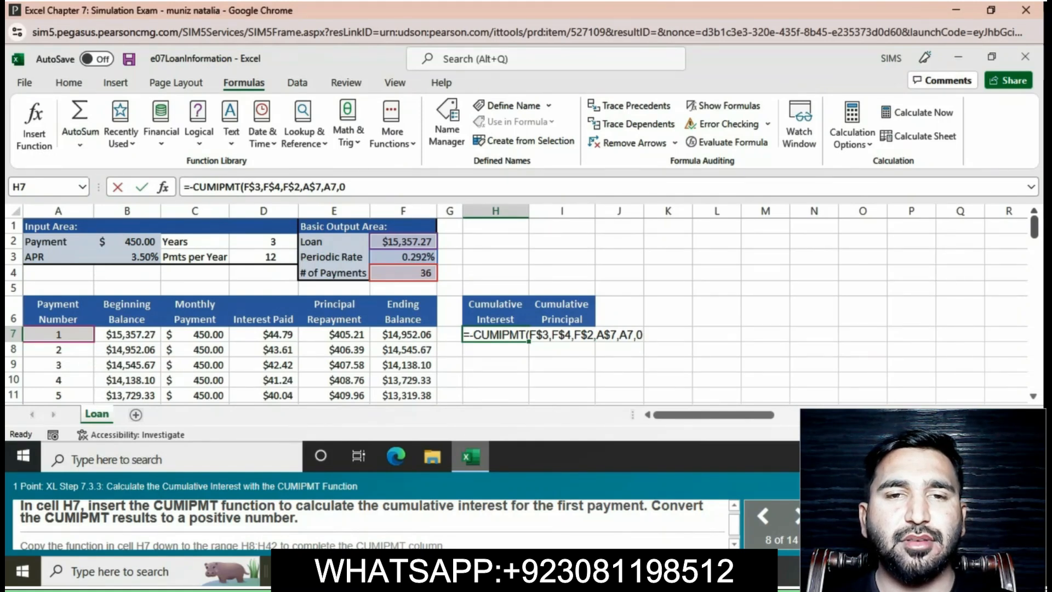
type(")")
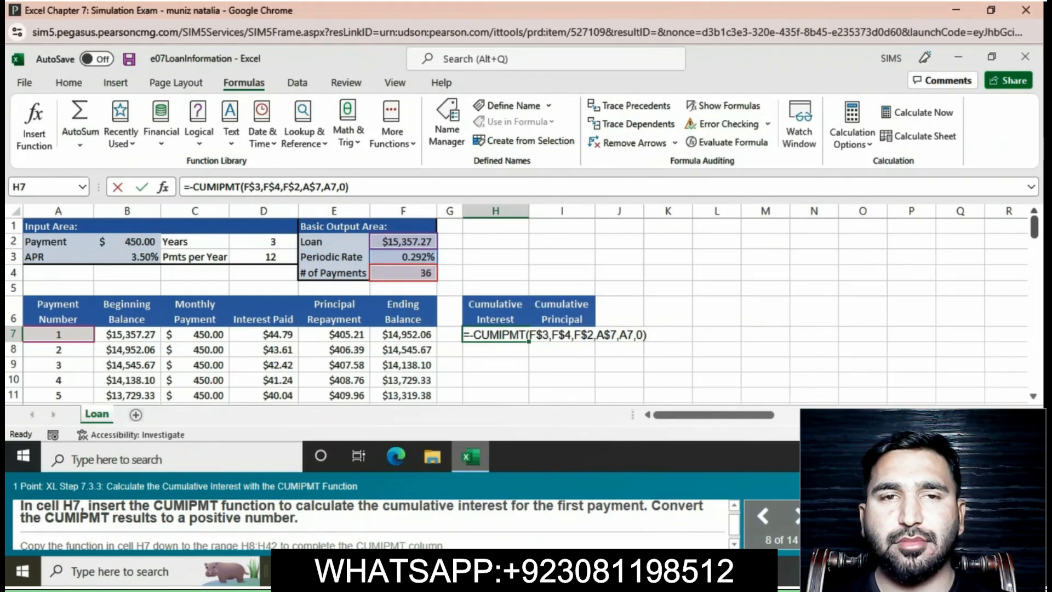
key("Return")
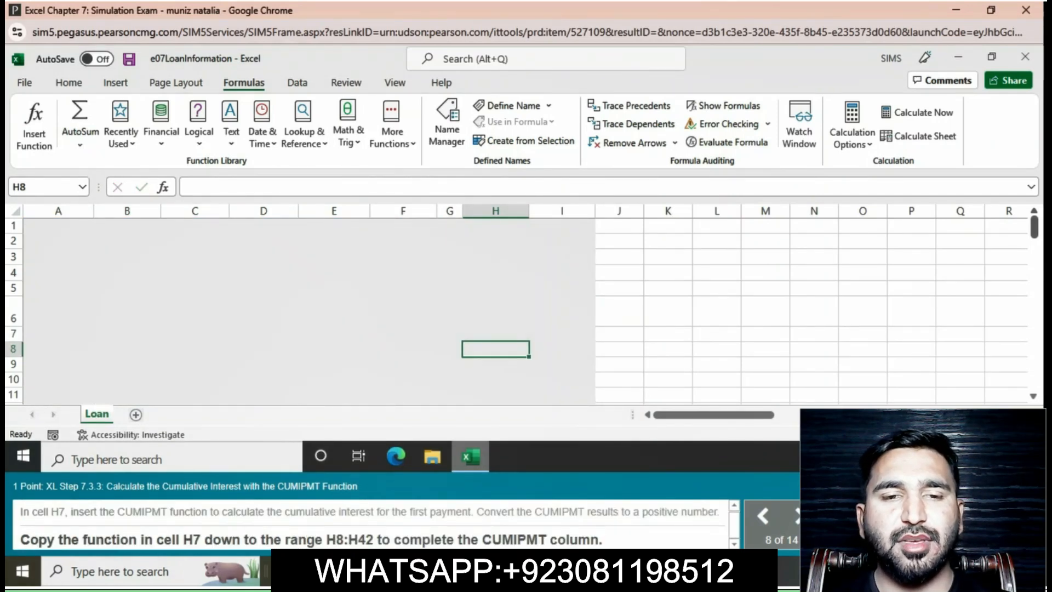
Copy the CUMIPMT function in cell H7 down to the range H8:H42 to complete the cumulative interest column.
left_click(495, 335)
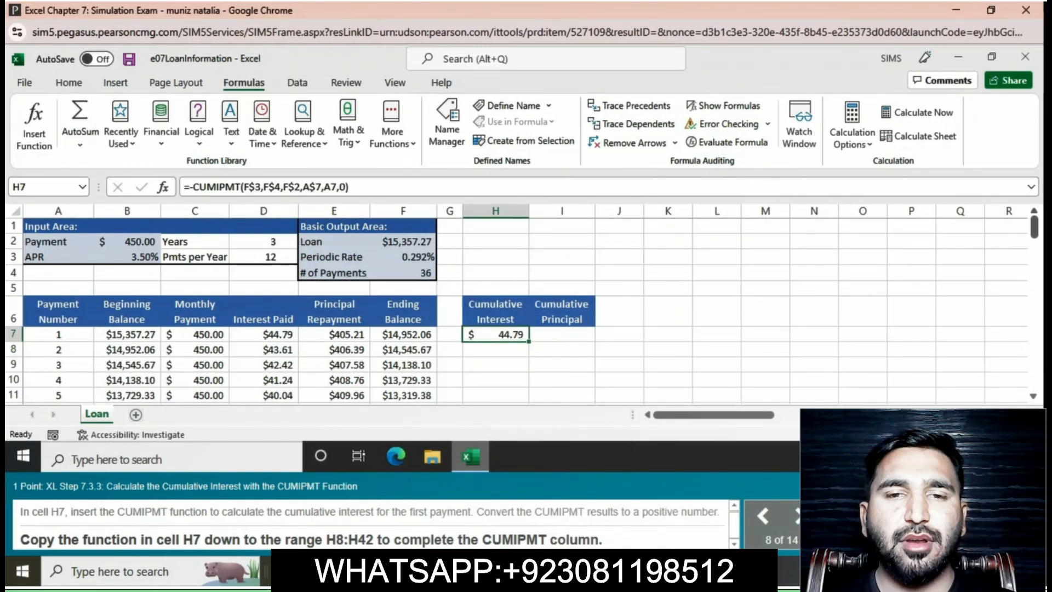
left_click_drag(529, 341, 529, 371)
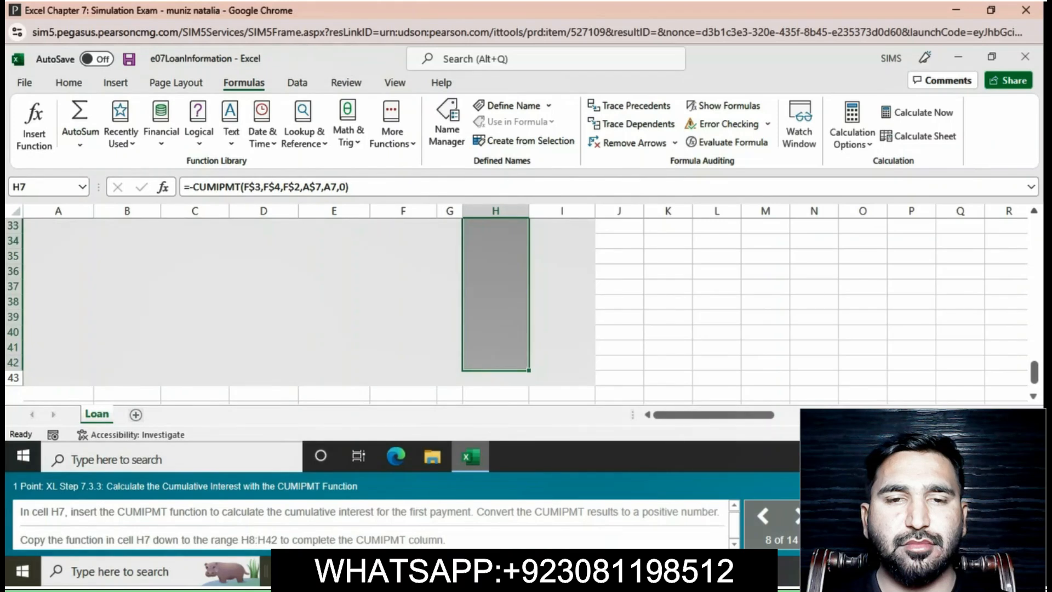